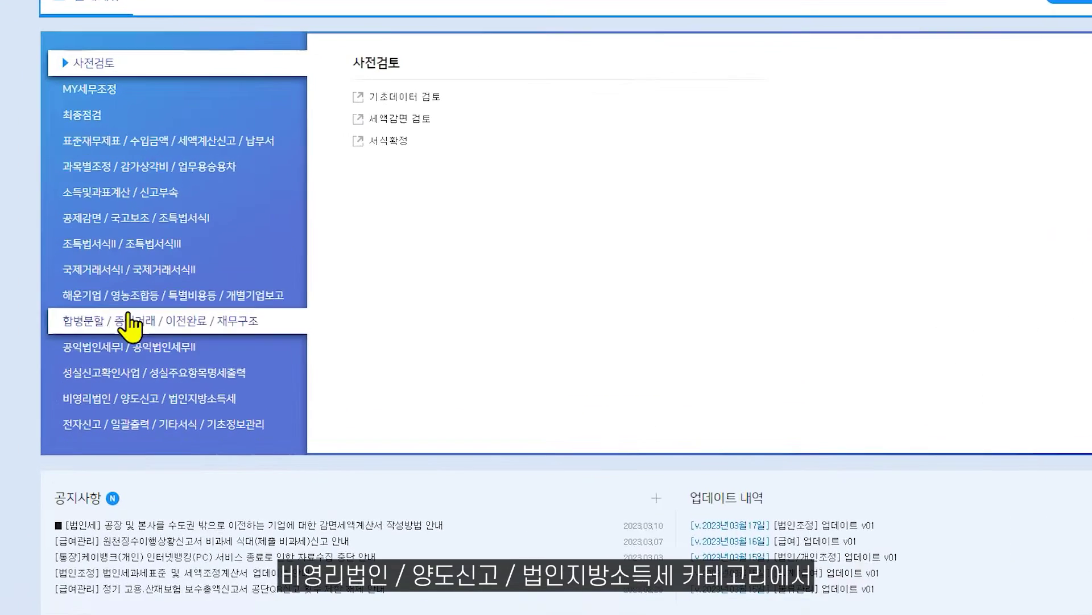
# Step: Open the 법인지방소득세 과세및세액조정계산서 from the 법인지방소득세 category and reload its amounts from the related forms
pyautogui.click(182, 401)
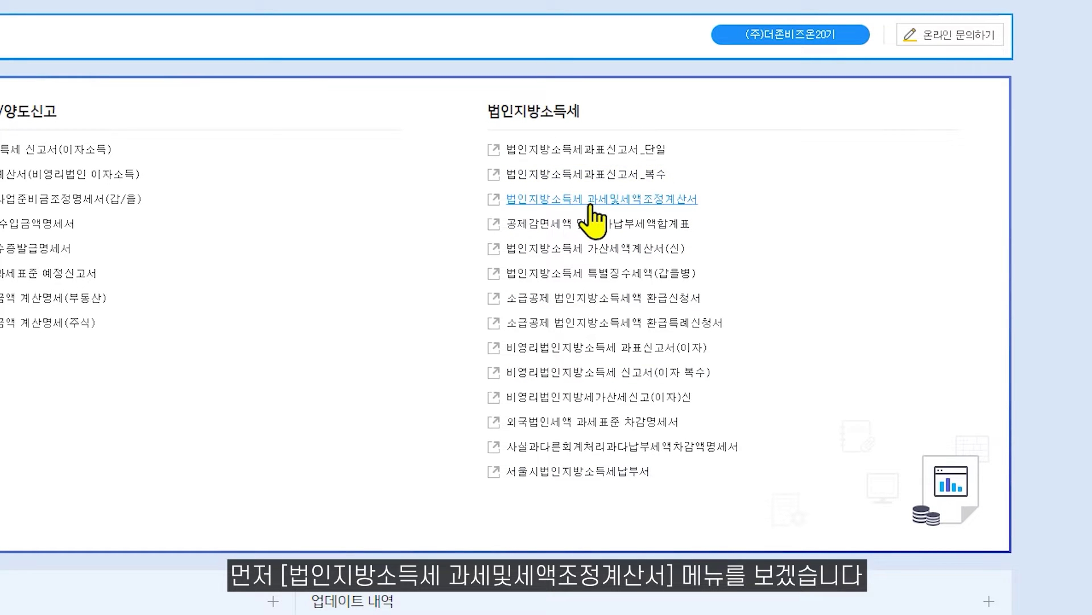
pyautogui.click(494, 200)
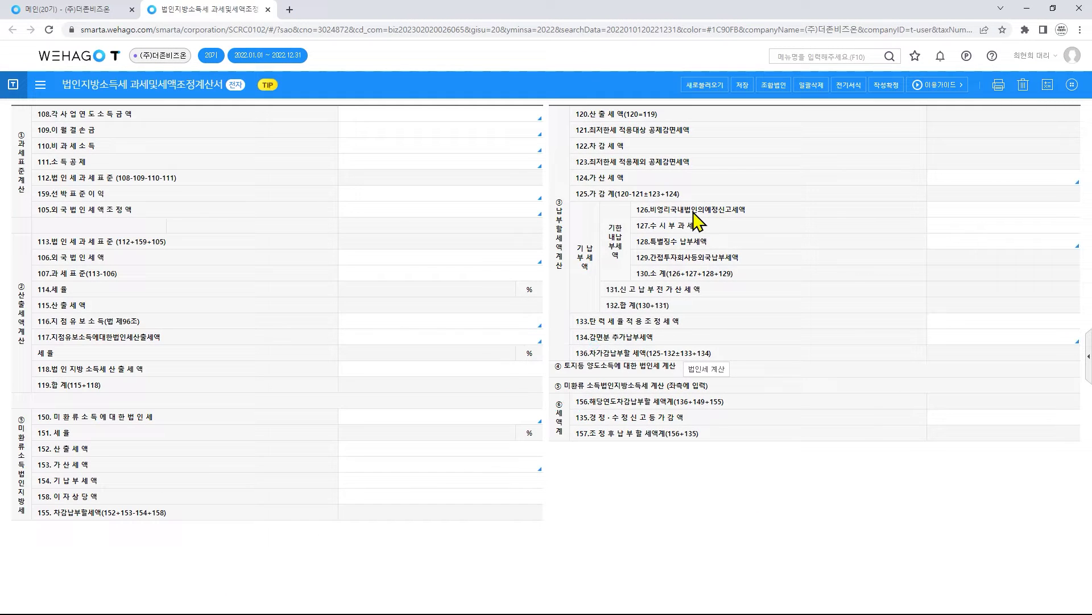
pyautogui.click(706, 86)
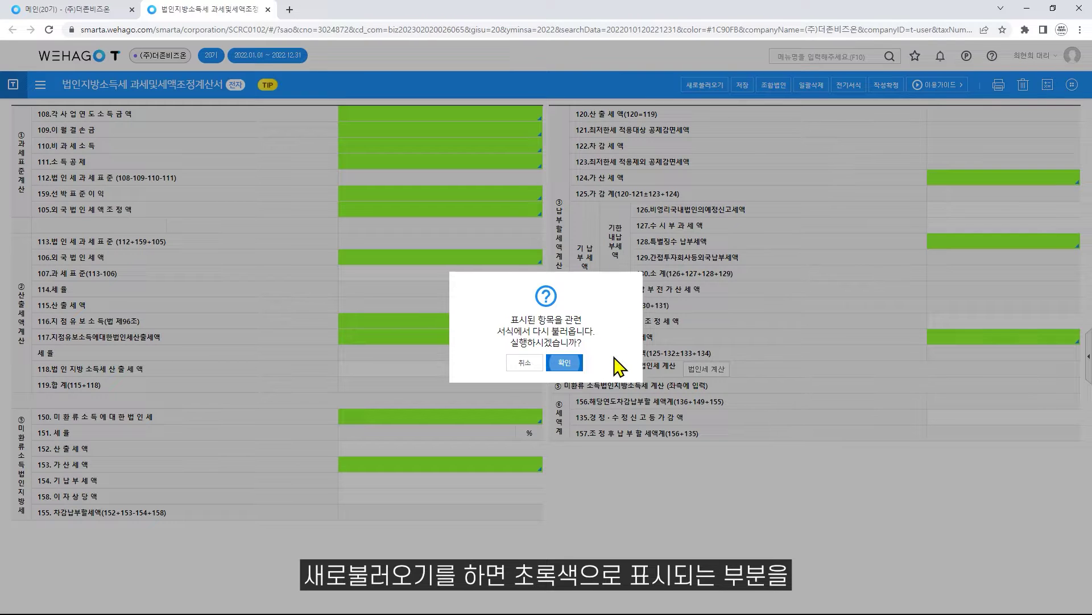
pyautogui.click(564, 364)
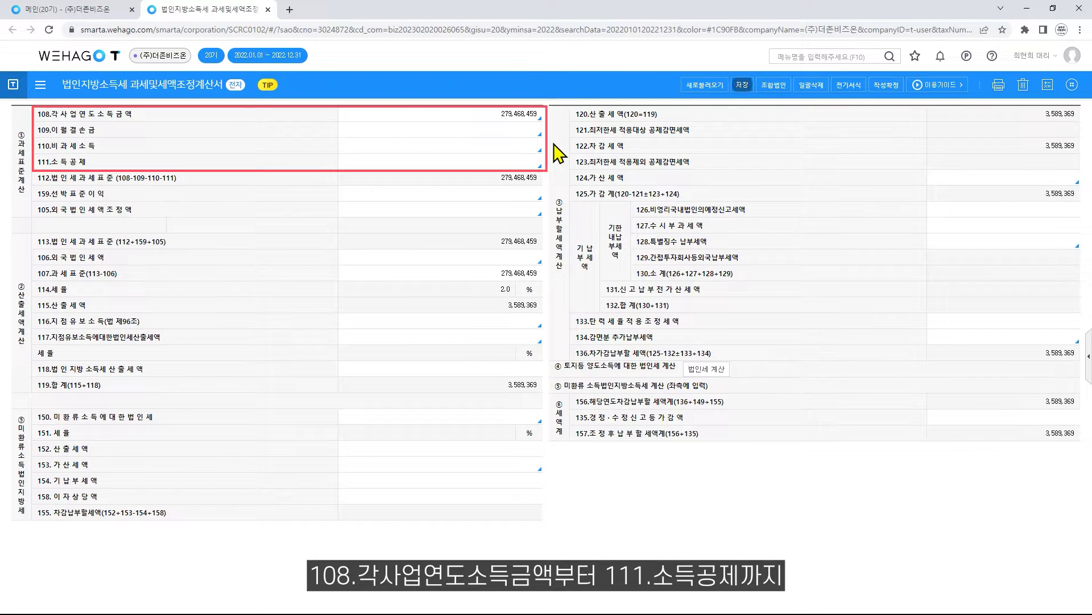
# Step: Look up the source form of 159.선박표준이익, view the linked 법인세과세표준 및 세액조정계산서, and return to the local income tax form
pyautogui.click(539, 196)
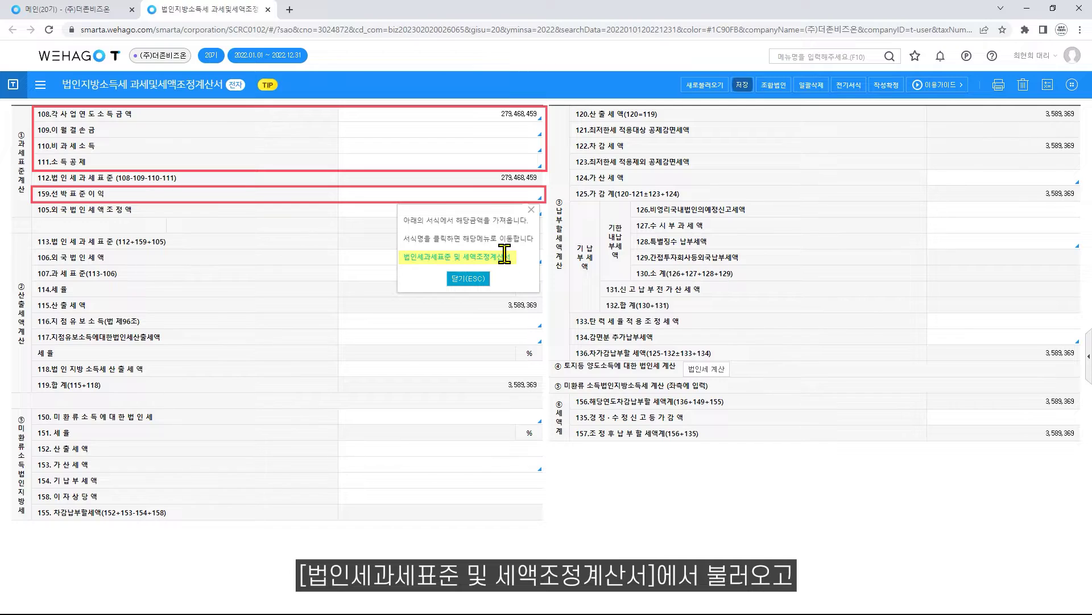
pyautogui.click(501, 256)
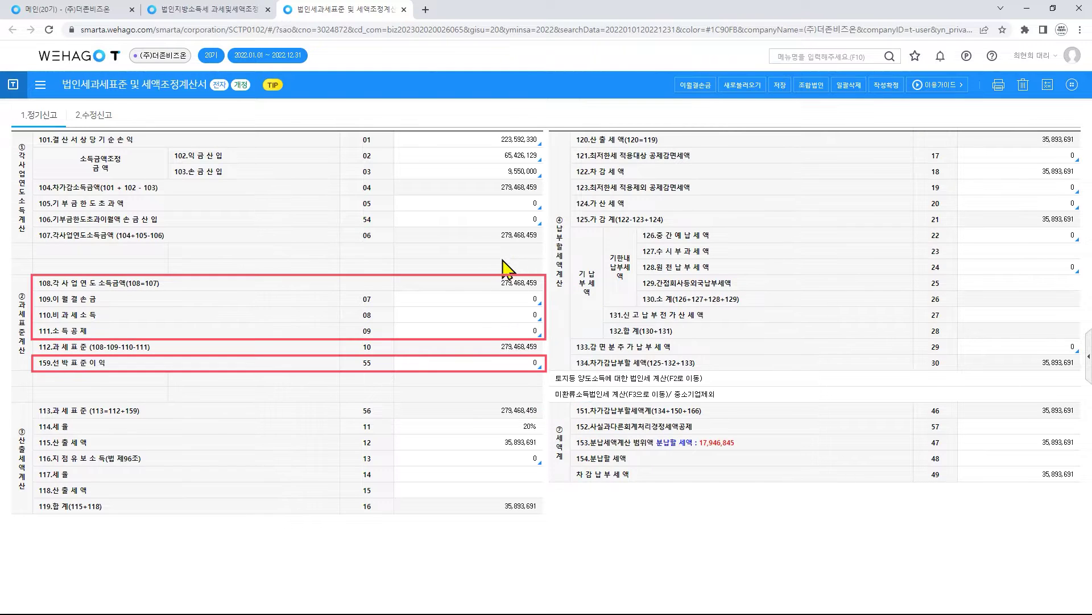
pyautogui.click(211, 11)
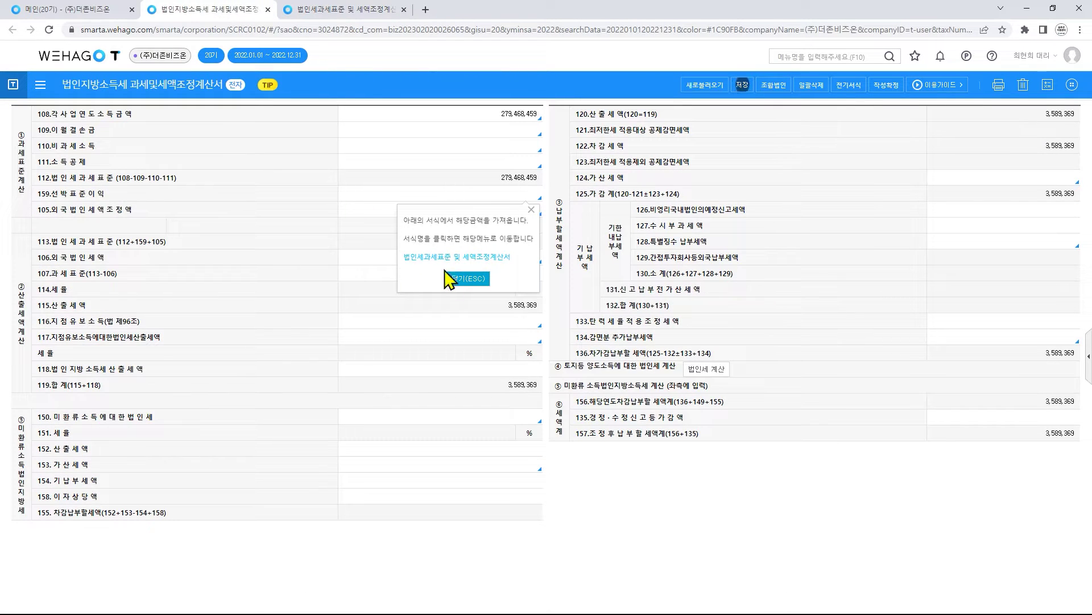
pyautogui.click(450, 274)
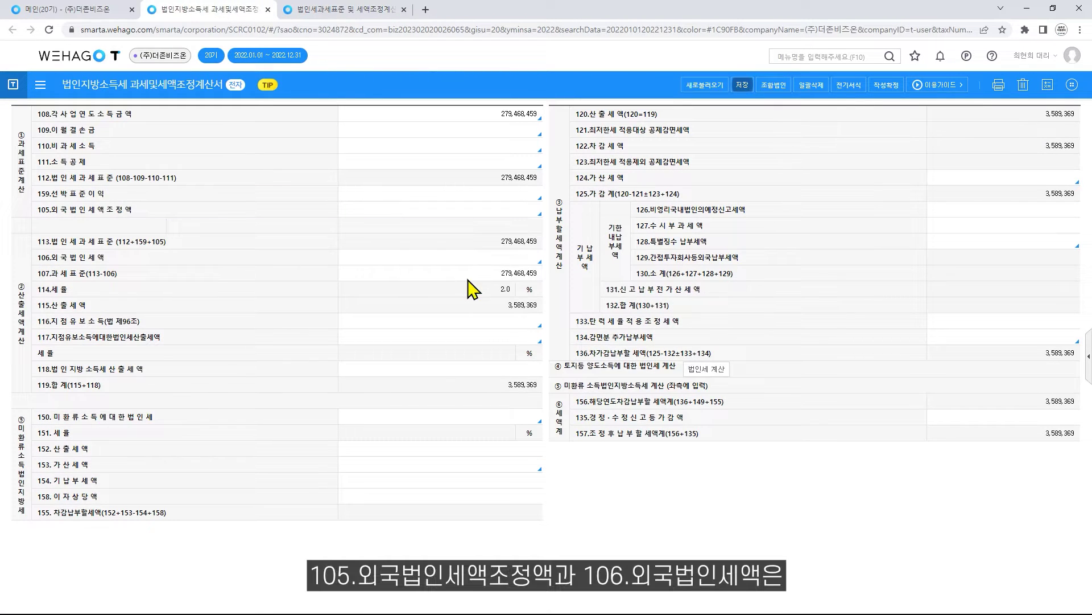
# Step: Check the source form of 106.외국법인세액, and examine the 107.과세표준 and 114.세율 rows
pyautogui.click(540, 262)
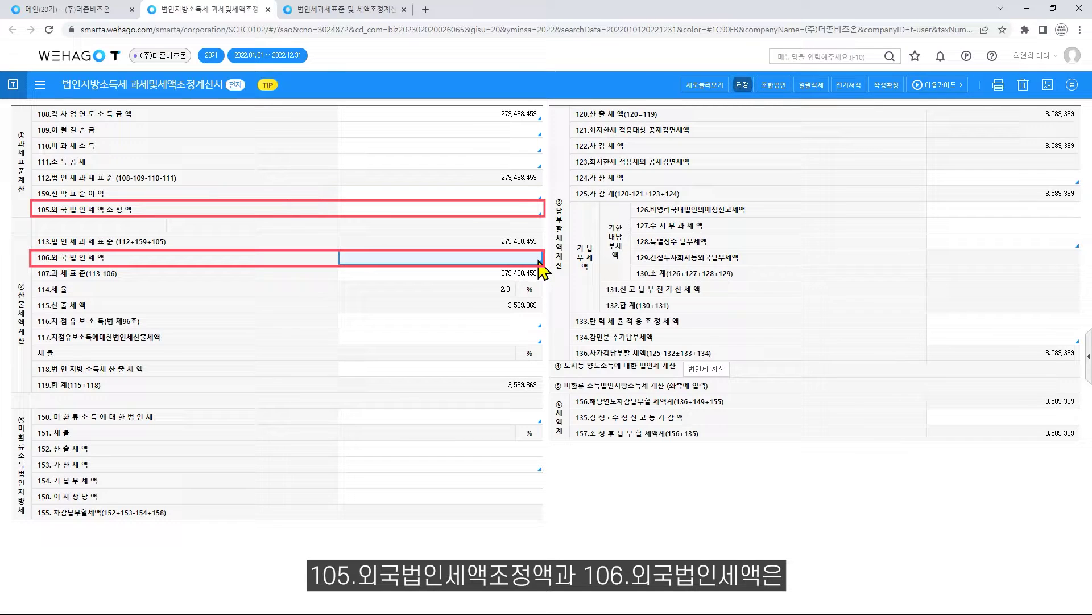
pyautogui.click(539, 262)
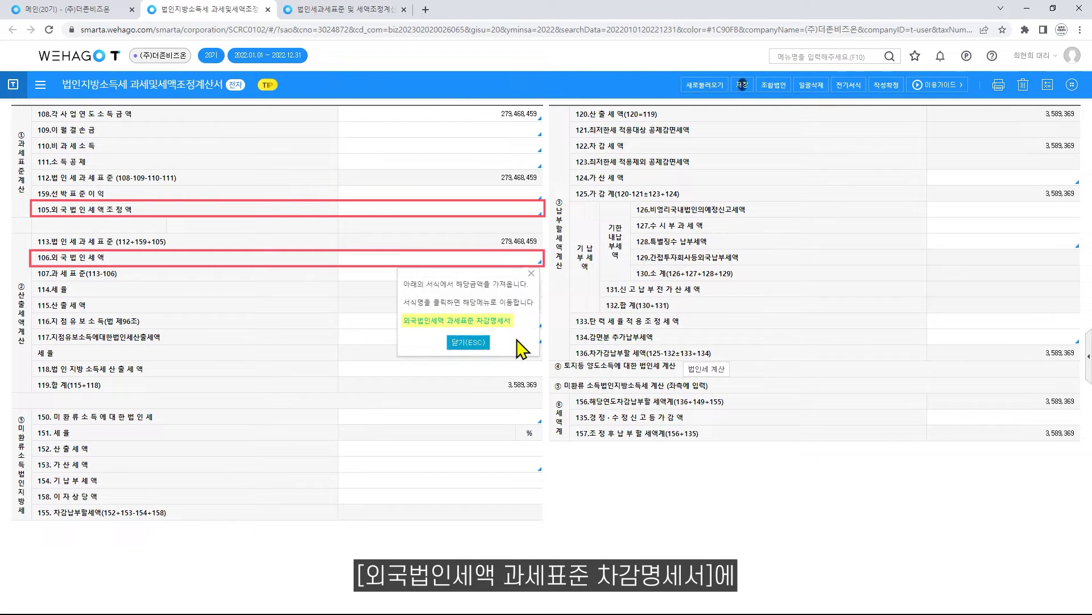
pyautogui.click(475, 345)
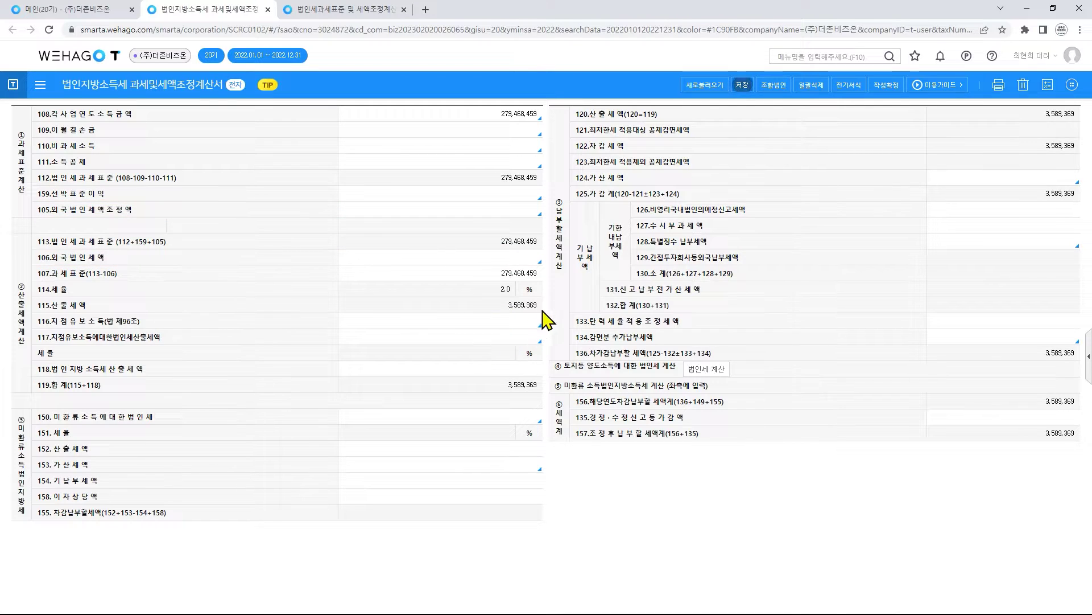
pyautogui.click(541, 274)
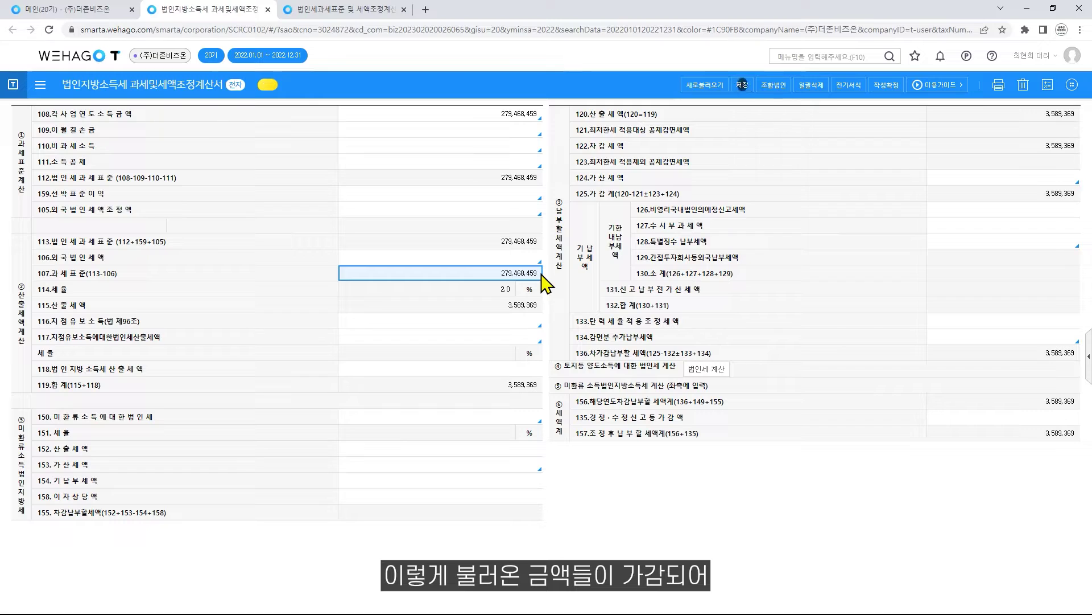
pyautogui.click(541, 294)
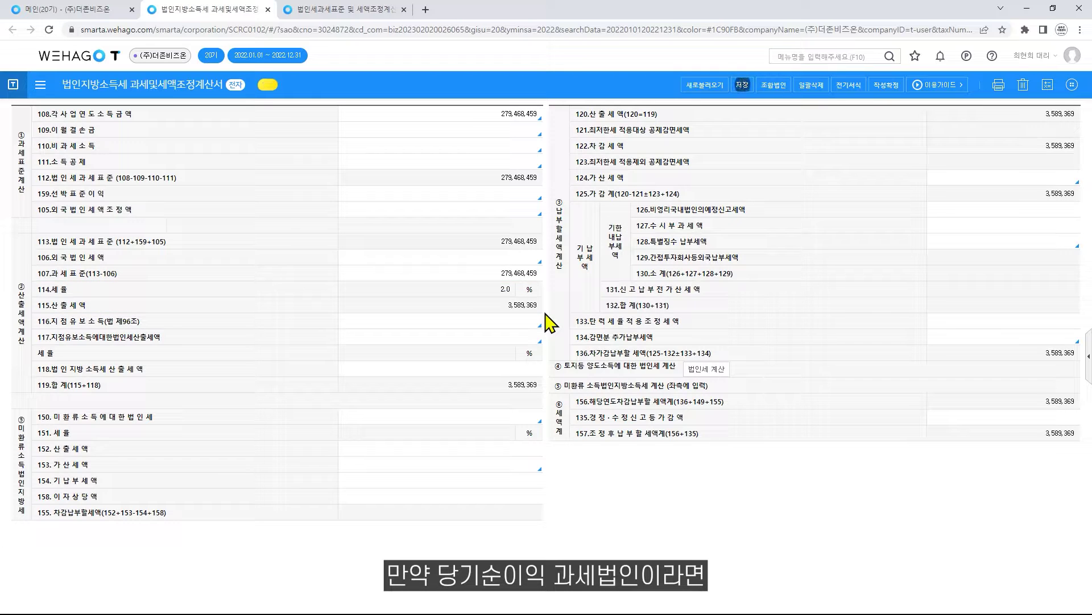
# Step: Set 종류별 구분 to 6.비영리 in the additional information of 회사등록 and save the company registration
pyautogui.click(108, 10)
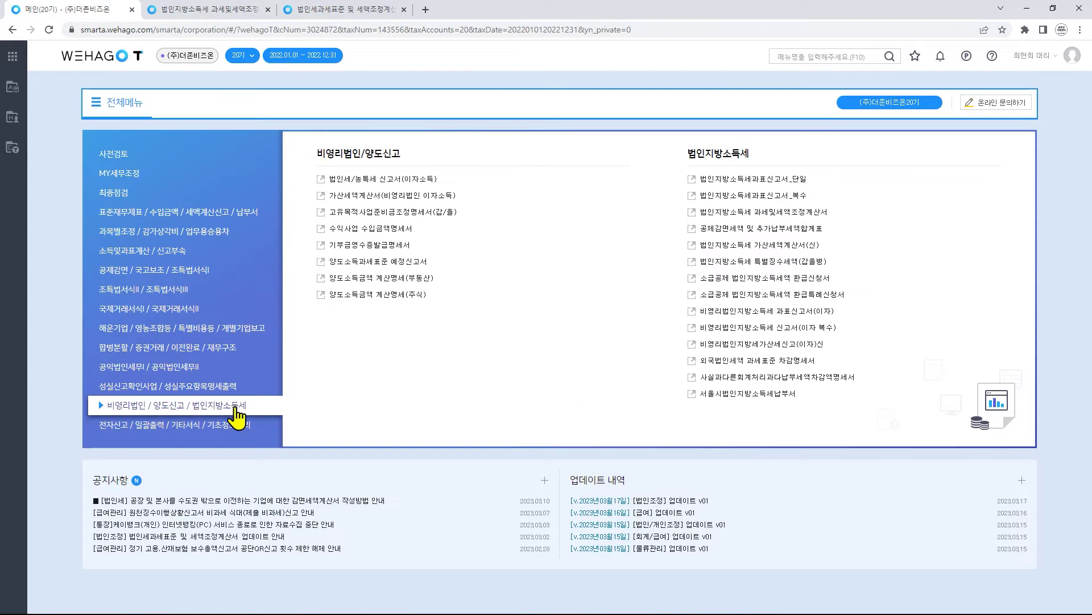
pyautogui.moveTo(245, 424)
pyautogui.click(677, 420)
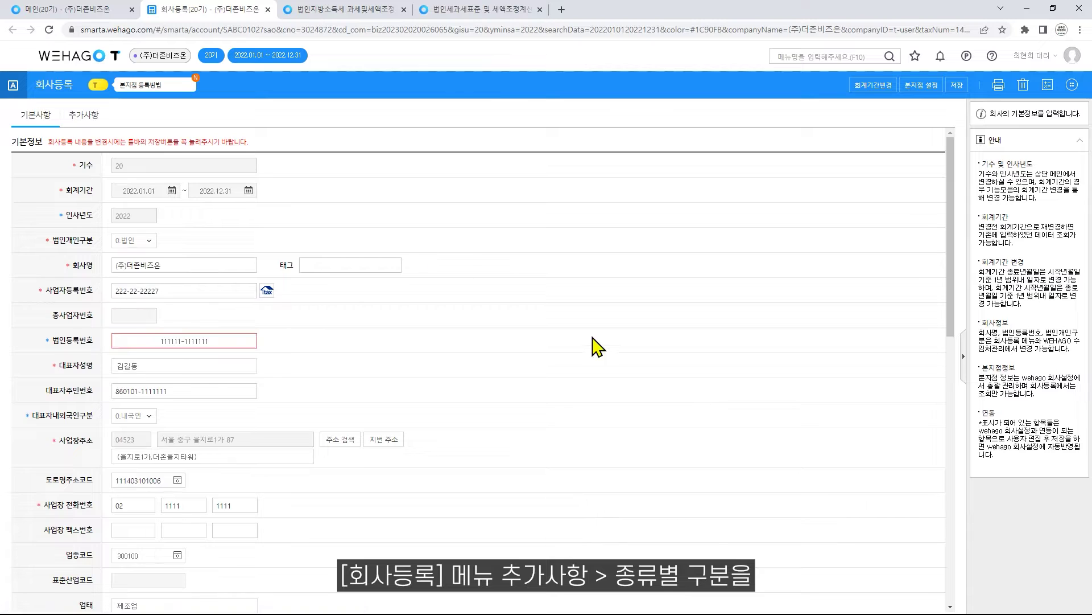
pyautogui.click(91, 115)
pyautogui.click(212, 318)
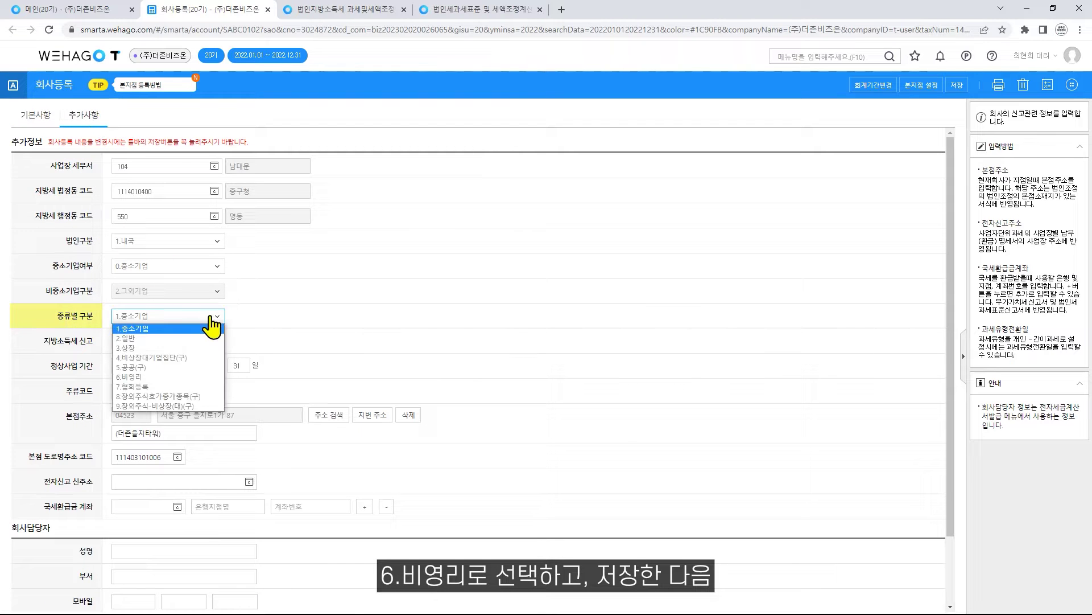
pyautogui.click(200, 377)
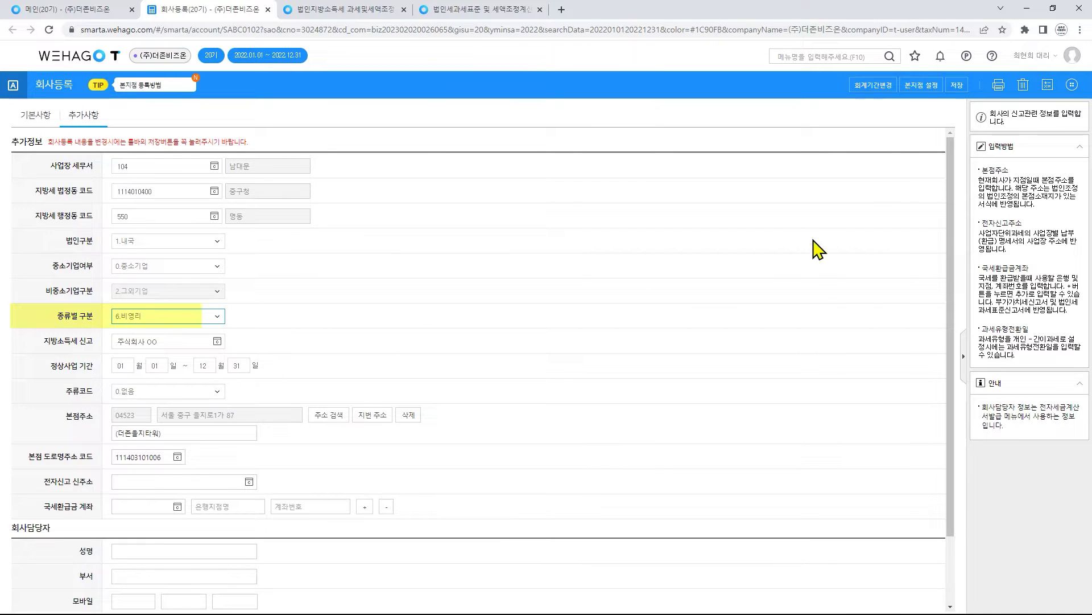
pyautogui.click(957, 85)
pyautogui.click(555, 352)
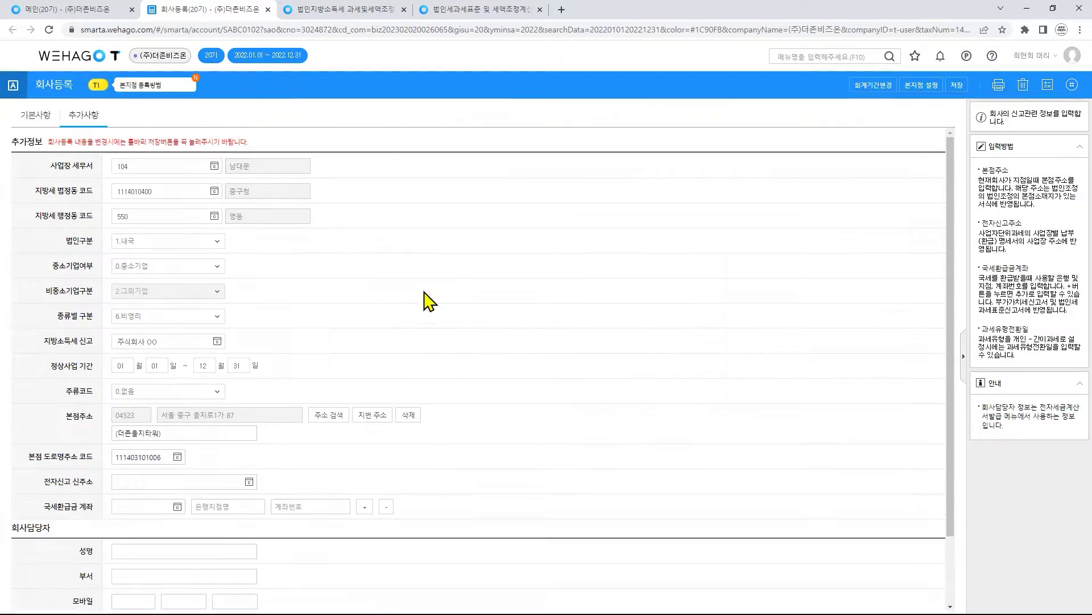
# Step: Refresh the 법인지방소득세 과세및세액조정계산서 and apply the 조합법인 classification 당기순이익 과세법인 (0.9%, 1.2%)
pyautogui.click(367, 11)
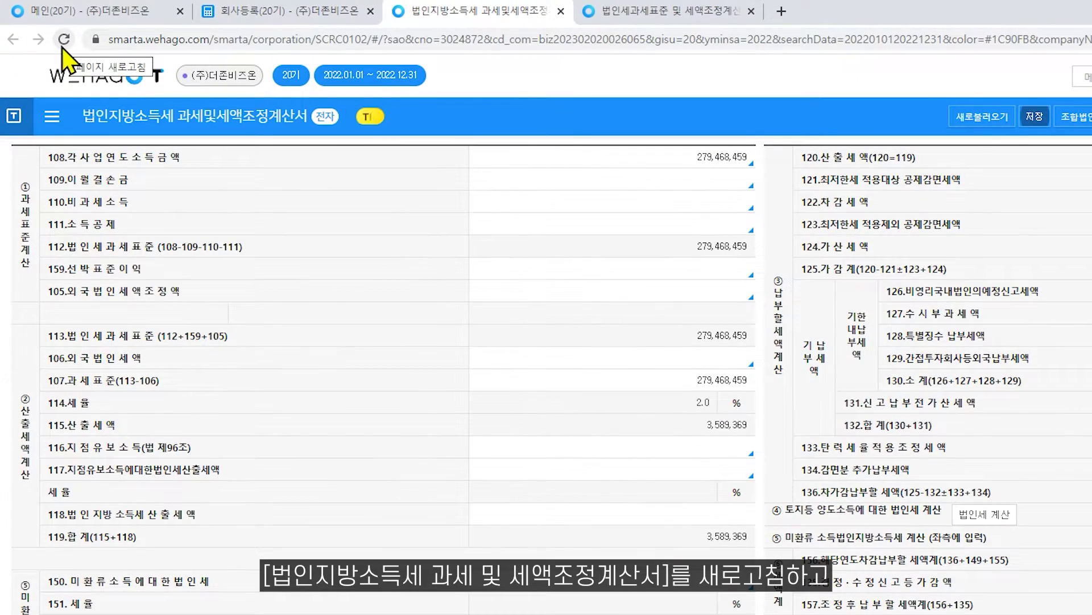
pyautogui.click(63, 44)
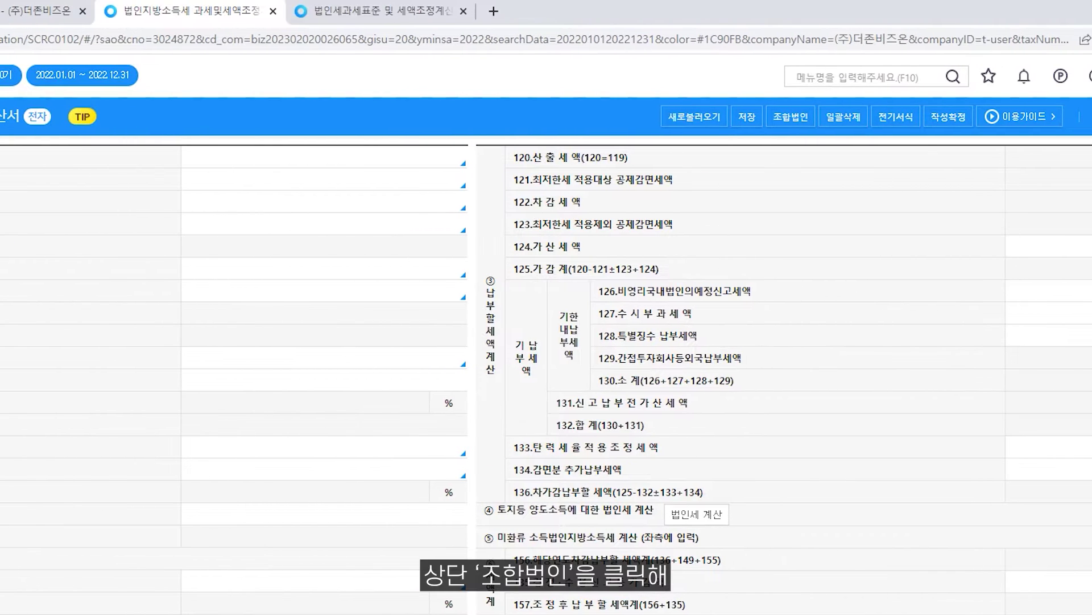
pyautogui.click(802, 117)
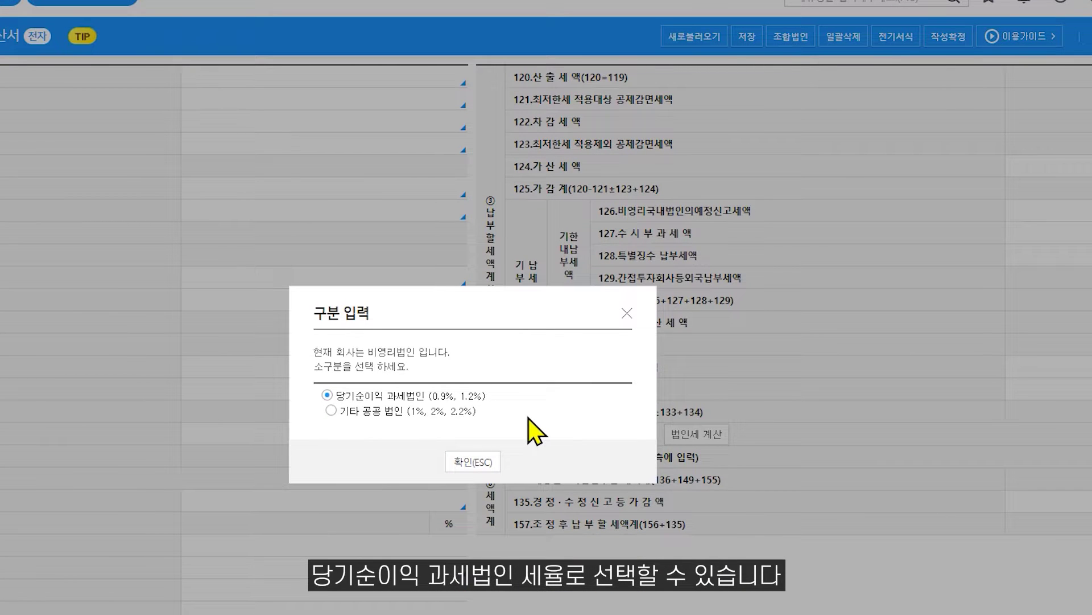
pyautogui.click(474, 462)
pyautogui.click(568, 370)
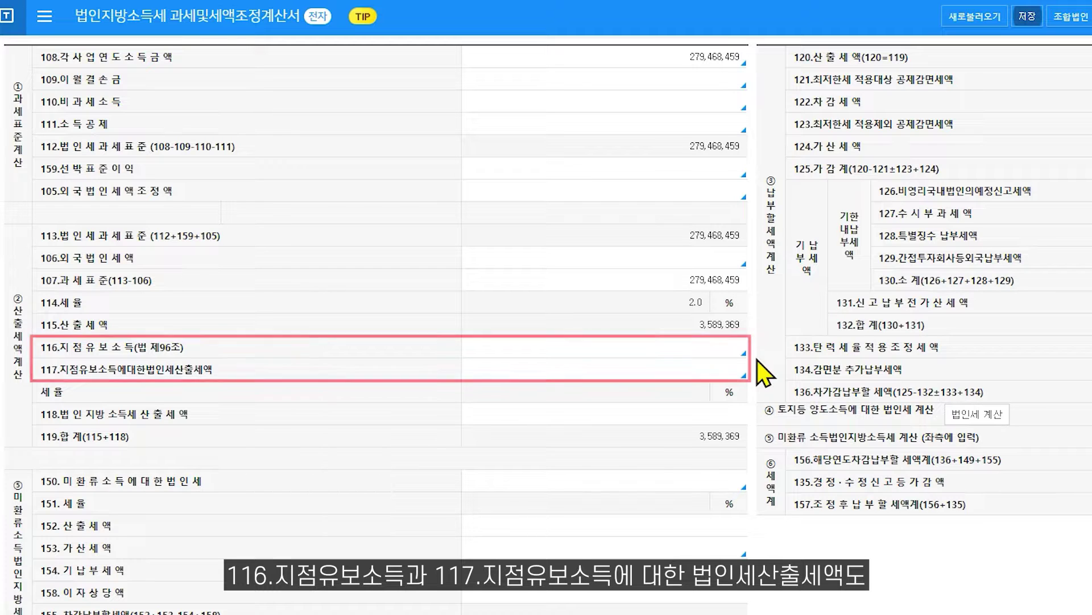
# Step: Look up the source forms for 117.지점유보소득에대한법인세산출세액 and 124.가산세액
pyautogui.click(745, 376)
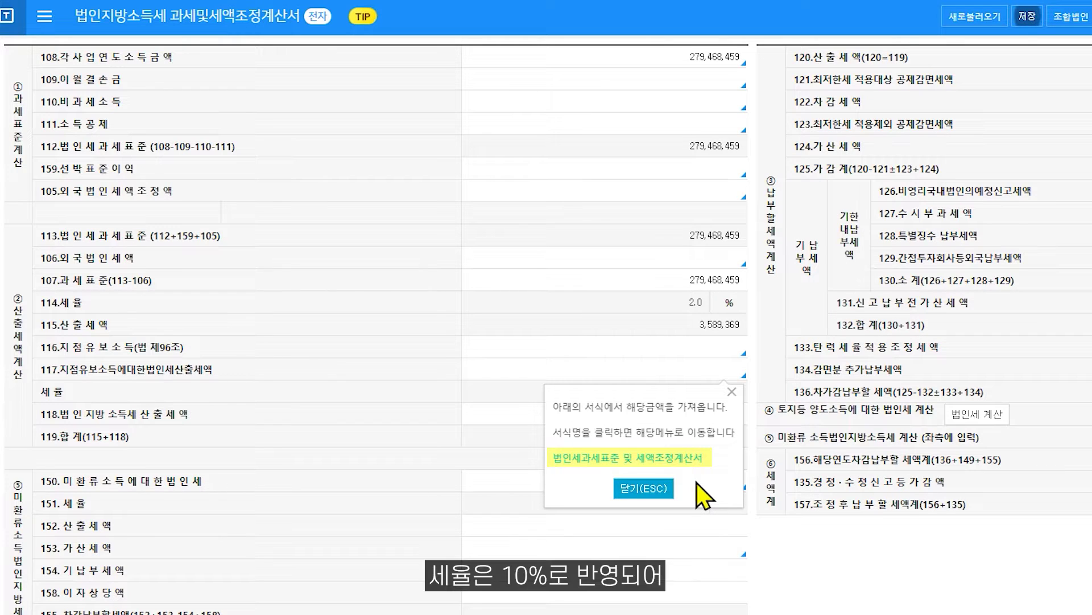
pyautogui.click(655, 488)
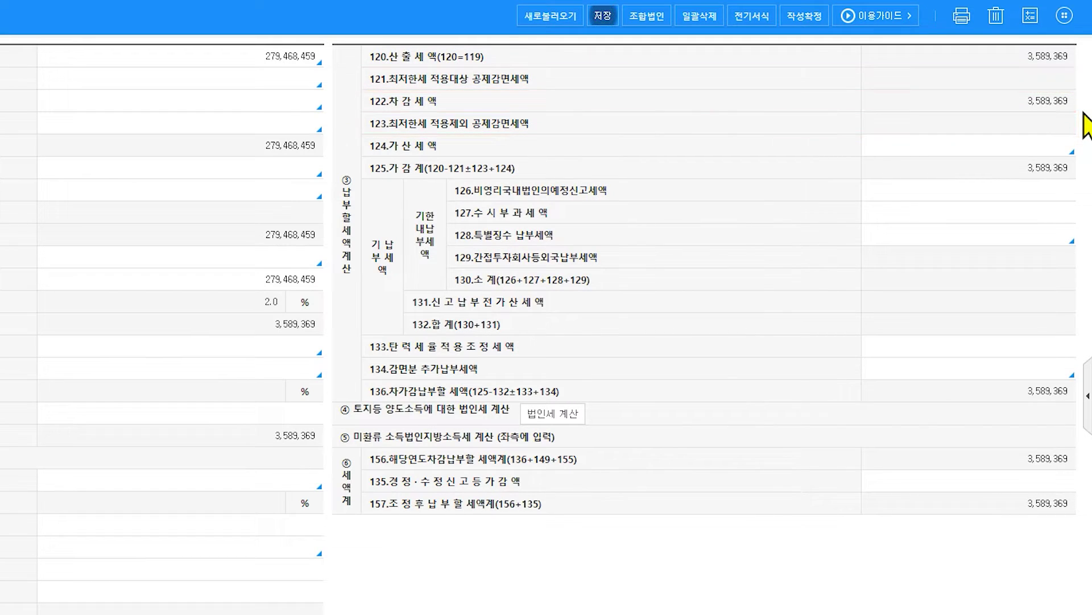
pyautogui.click(1047, 149)
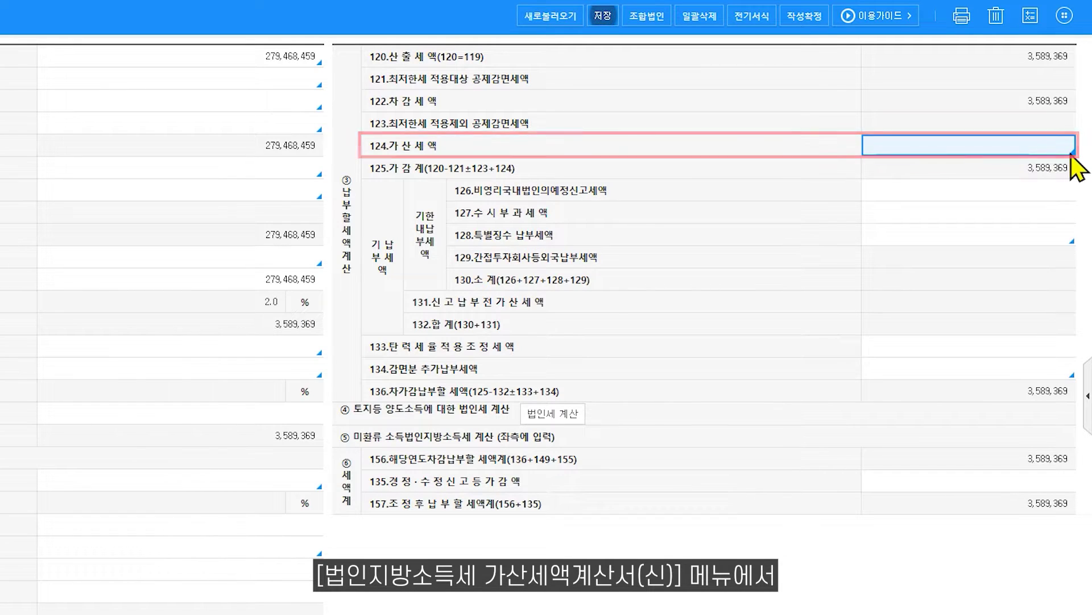
pyautogui.click(1072, 152)
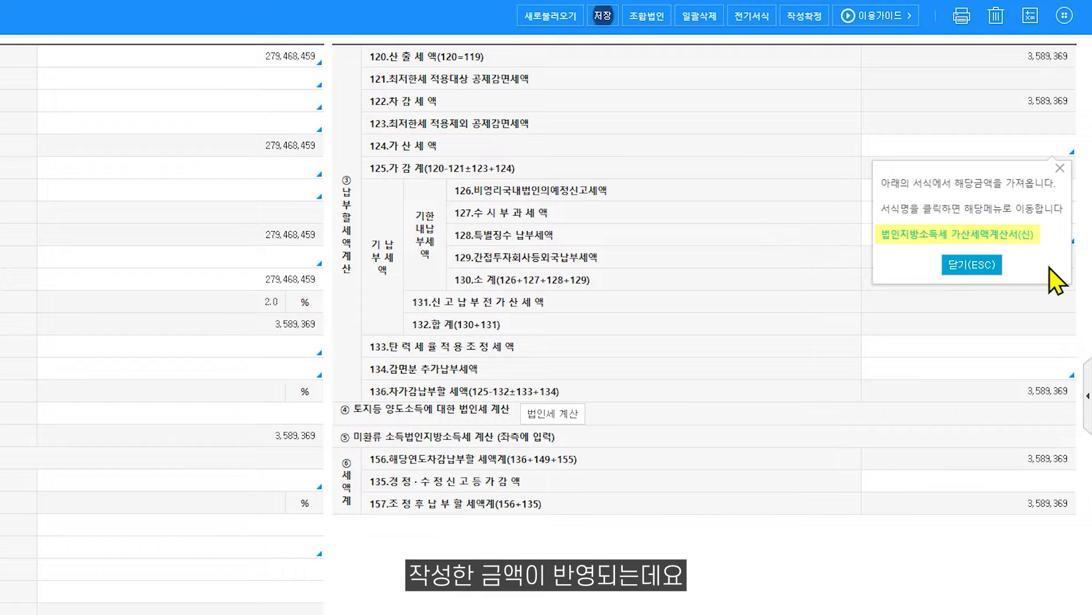
# Step: Open the linked 법인지방소득세 가산세액계산서(신) and view its 토지 등 양도소득 and 미환류소득 sections
pyautogui.click(1011, 233)
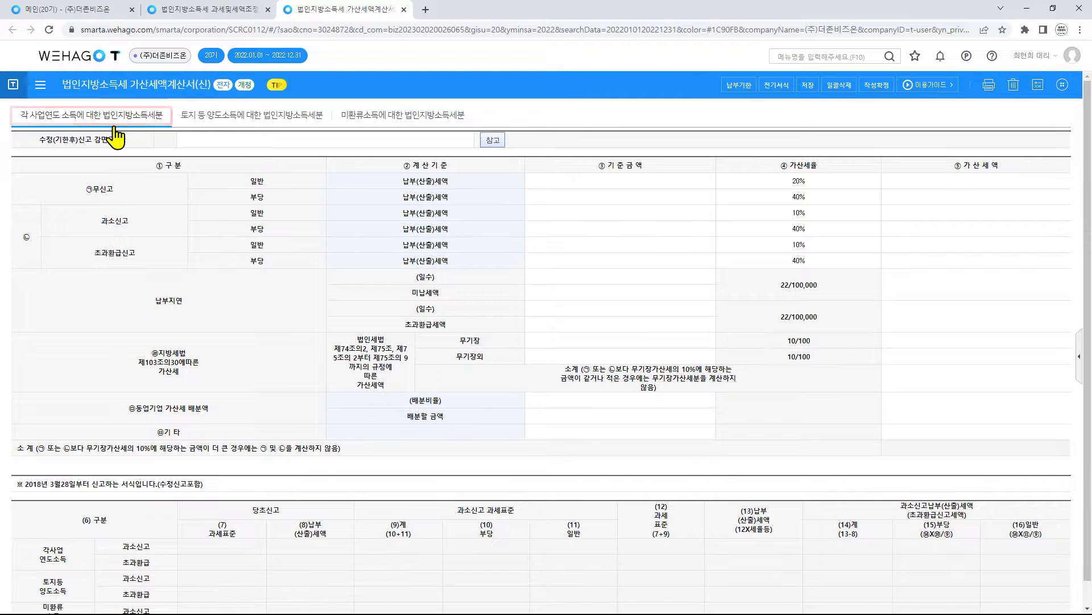
pyautogui.click(240, 132)
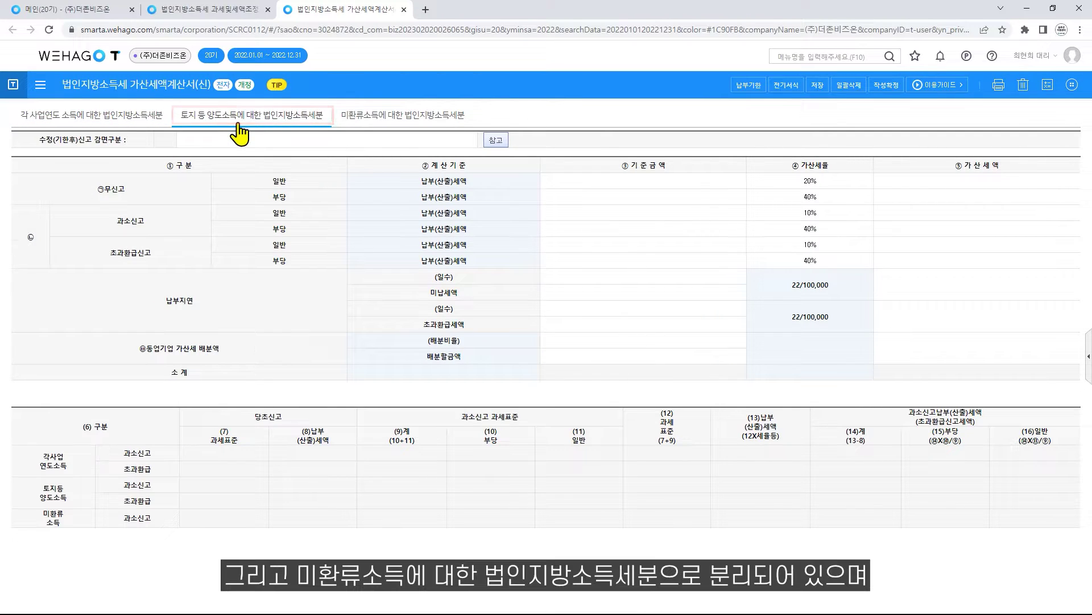
pyautogui.click(407, 127)
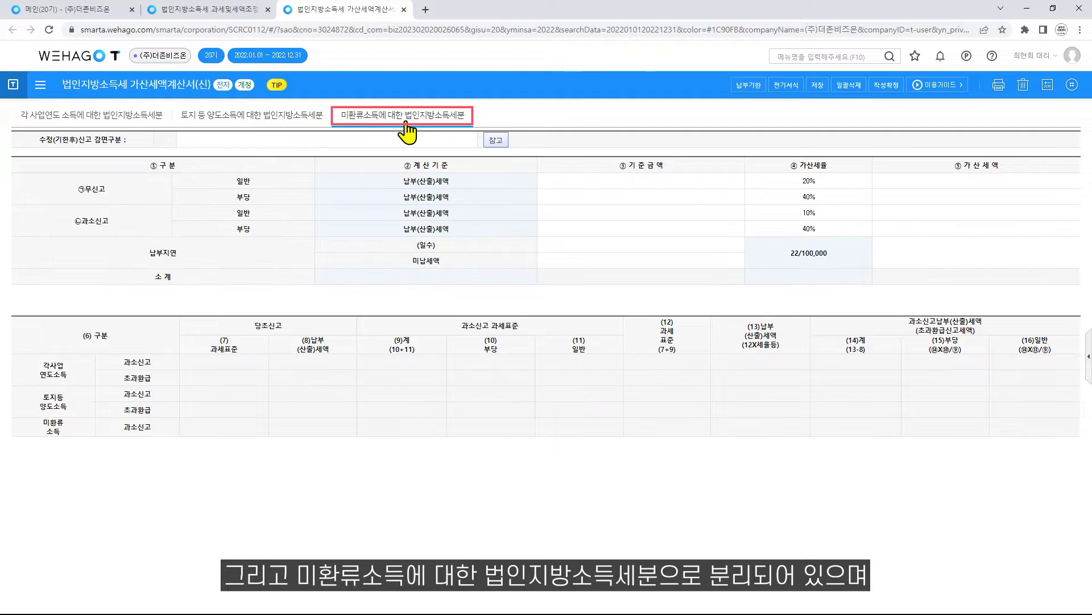
# Step: Return to the 각 사업연도 소득 section and view the 수정(기한후)신고 감면구분 options without choosing one
pyautogui.click(108, 118)
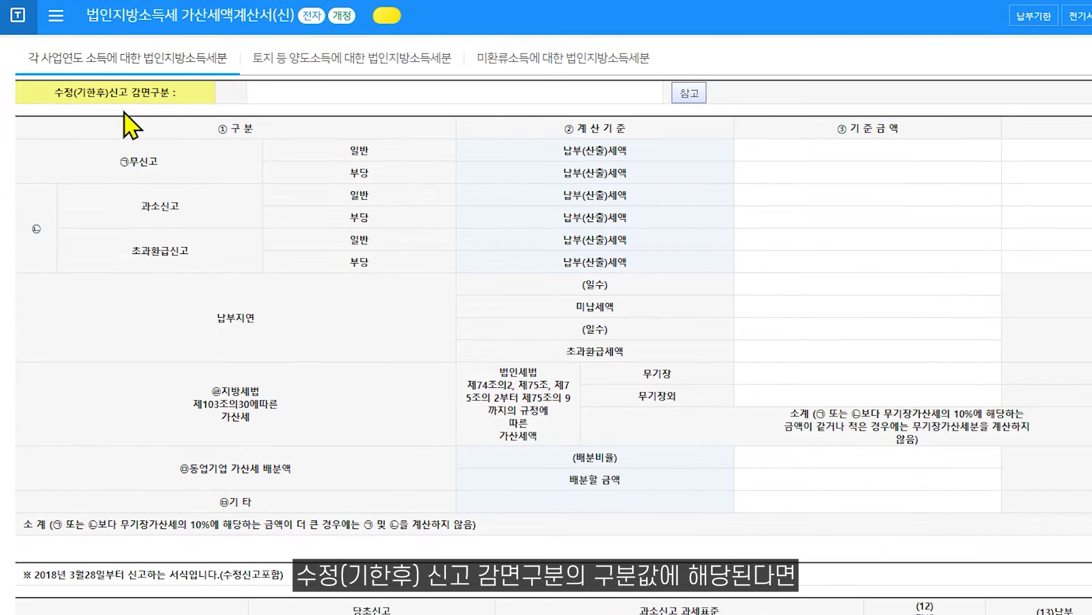
pyautogui.click(480, 98)
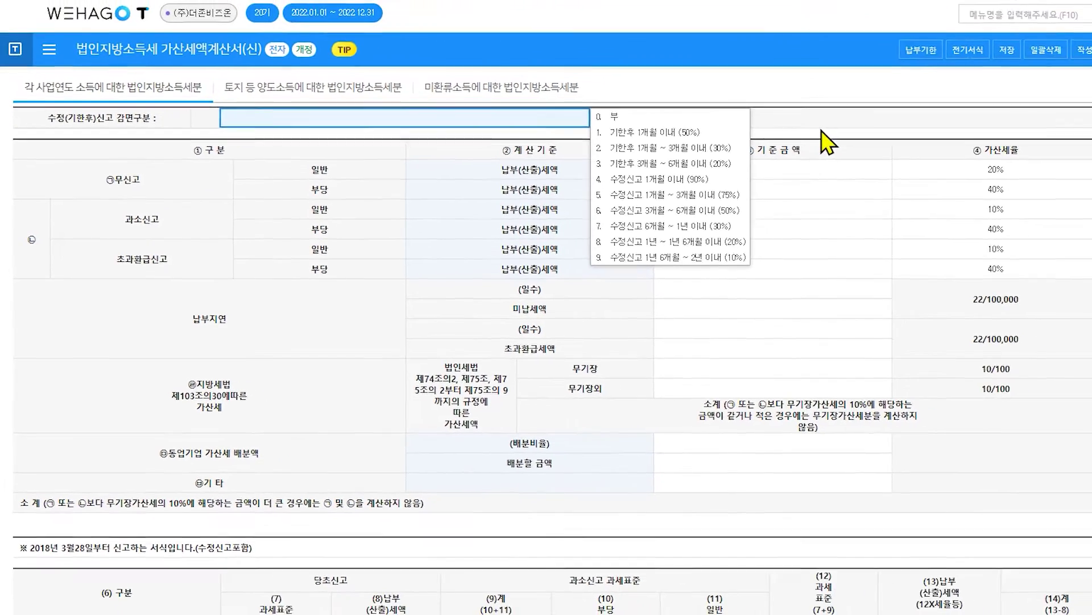
pyautogui.click(921, 106)
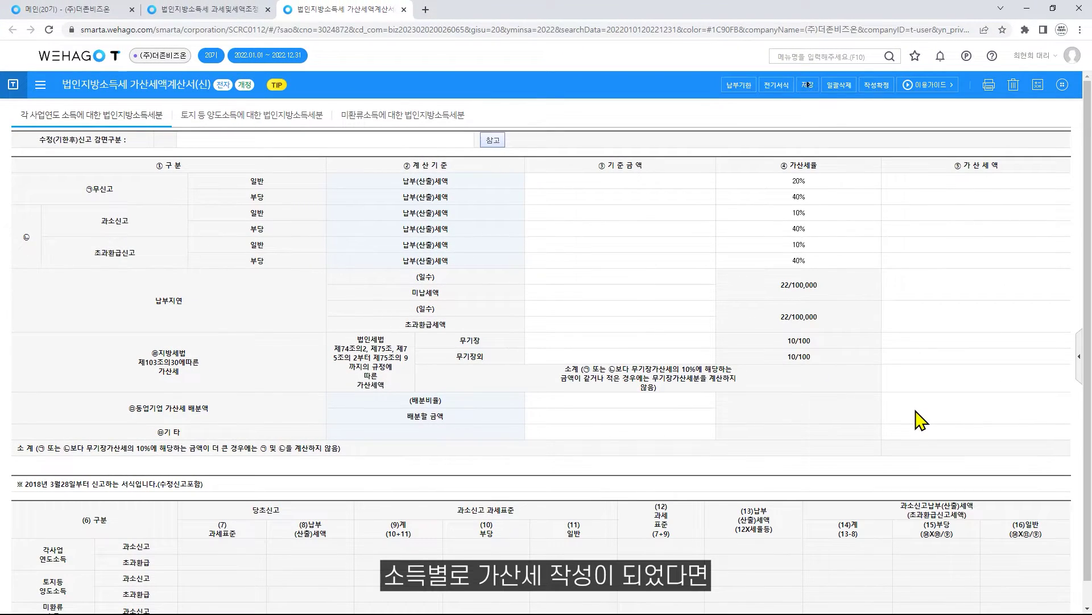
# Step: Go back to the 과세및세액조정계산서, dismiss the source form note, and select the 124.가산세액 amount
pyautogui.click(237, 12)
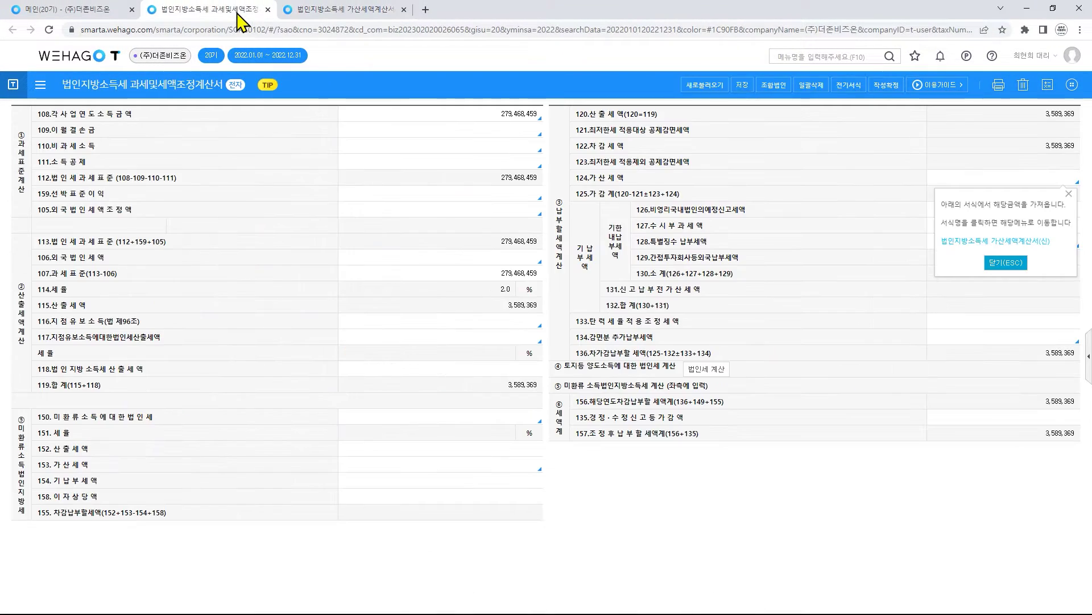
pyautogui.click(1005, 263)
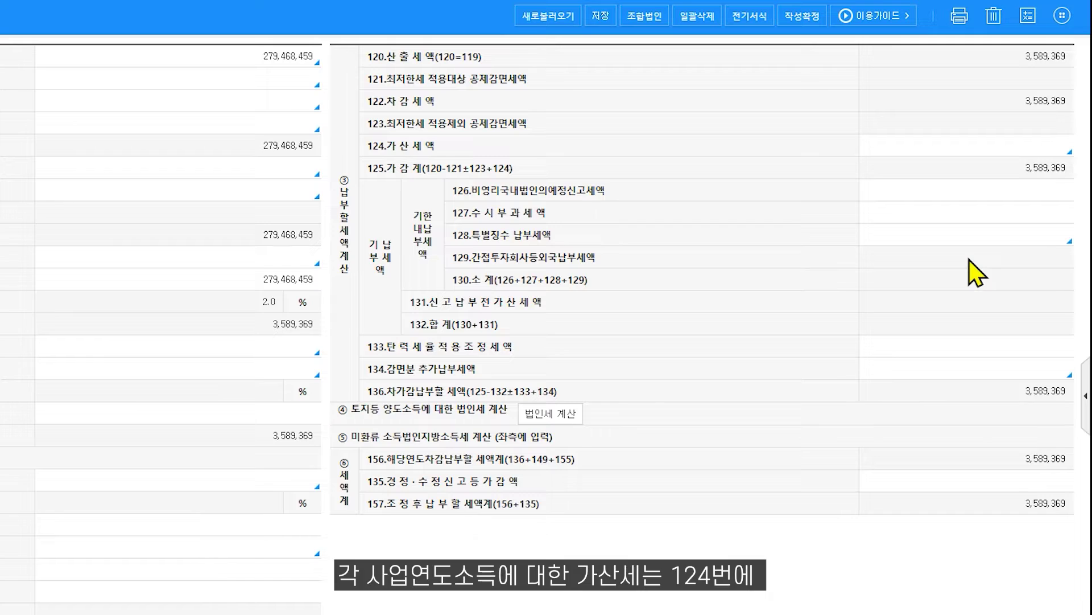
pyautogui.click(988, 150)
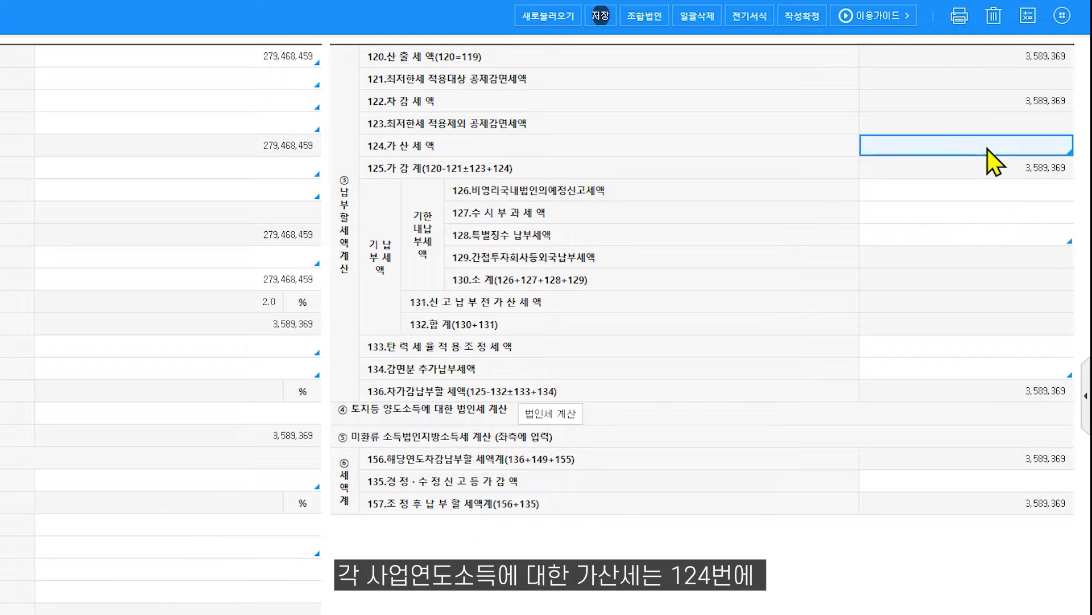
# Step: Check where penalty tax is entered: 144.가산세액 in the 토지등 양도소득 calculation and 153.가산세액 in the 미환류소득 section
pyautogui.click(552, 416)
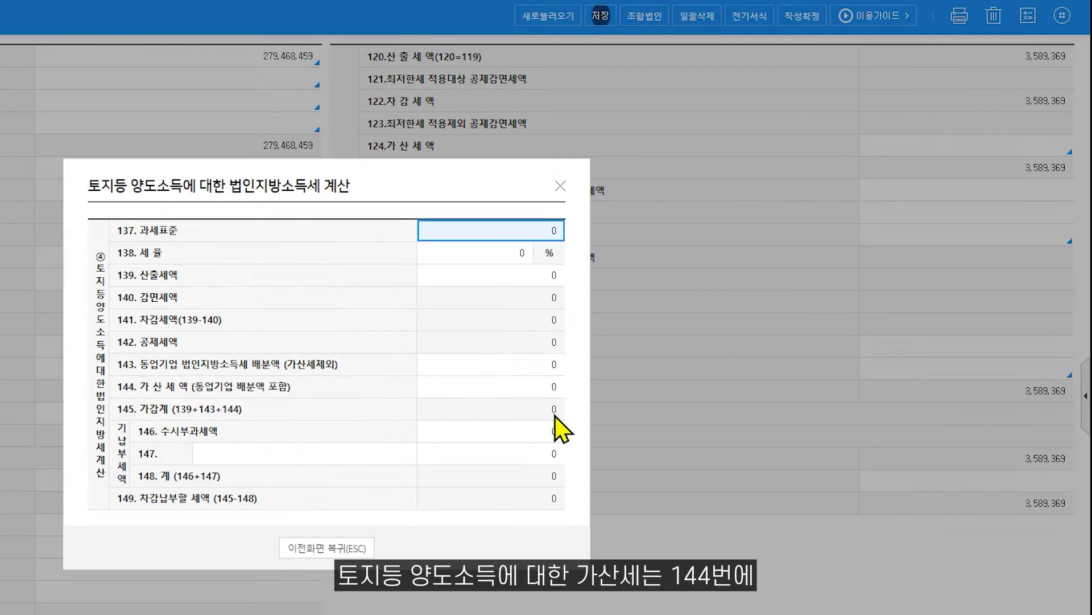
pyautogui.click(511, 392)
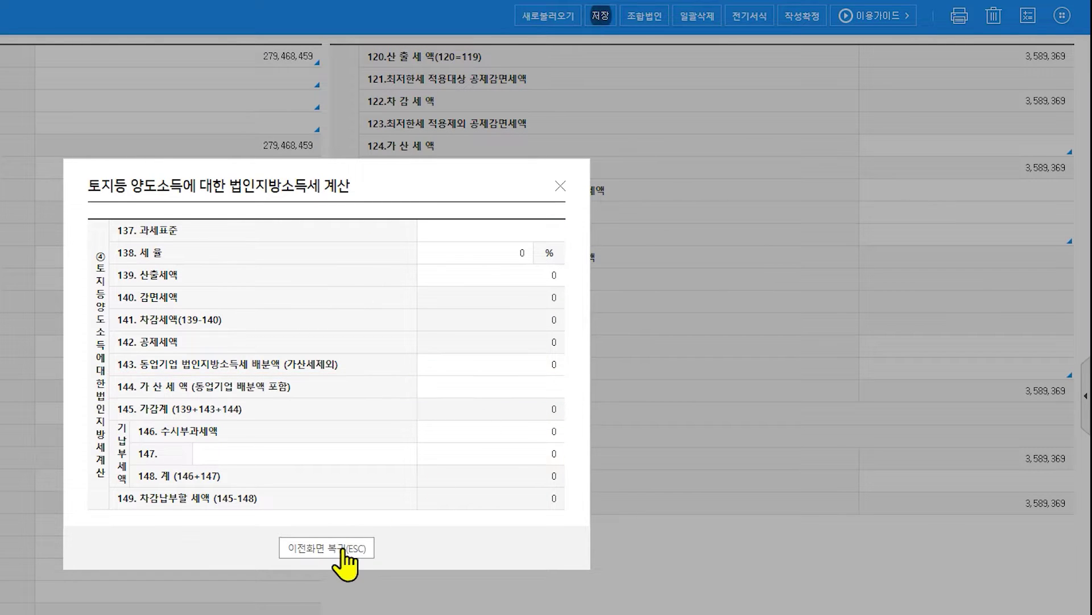
pyautogui.click(349, 548)
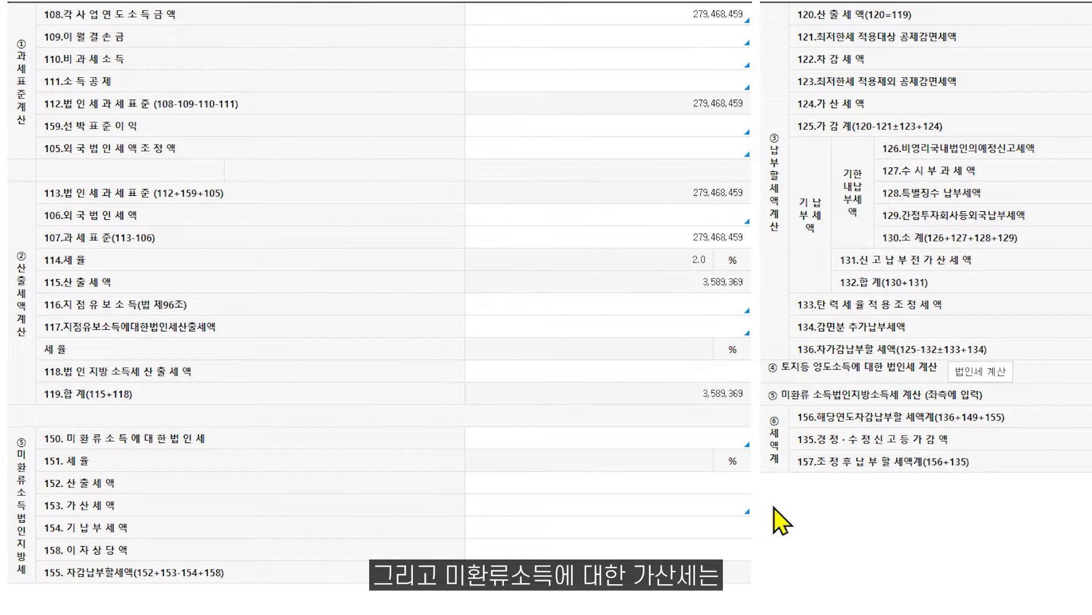
pyautogui.click(688, 508)
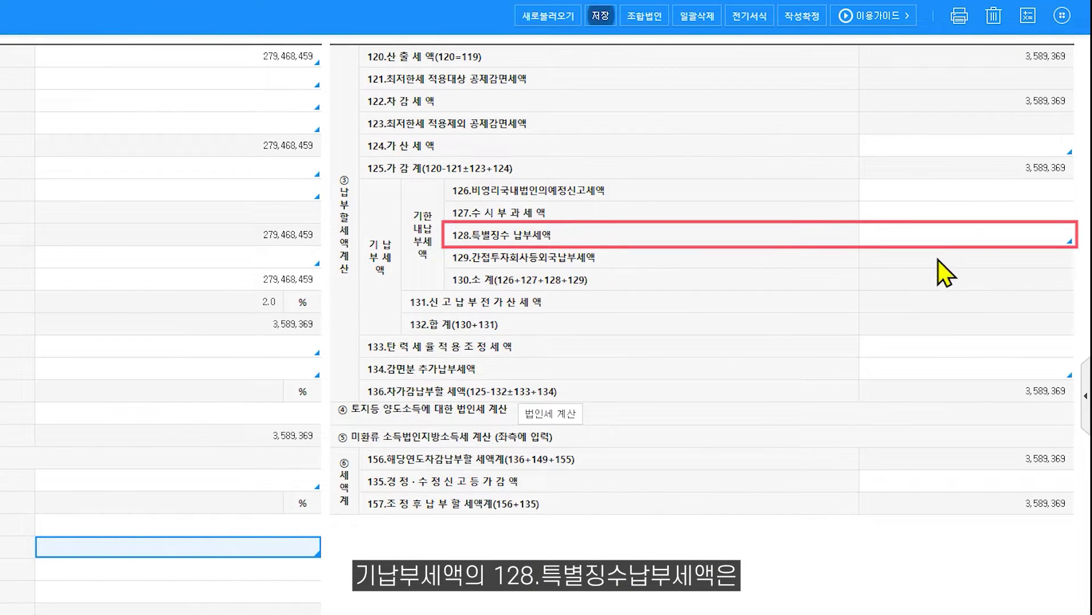
# Step: Look up the source form for 128.특별징수 납부세액, view the 126 and 127 amounts, and open the linked 법인지방소득세 특별징수세액(갑을병)
pyautogui.click(972, 233)
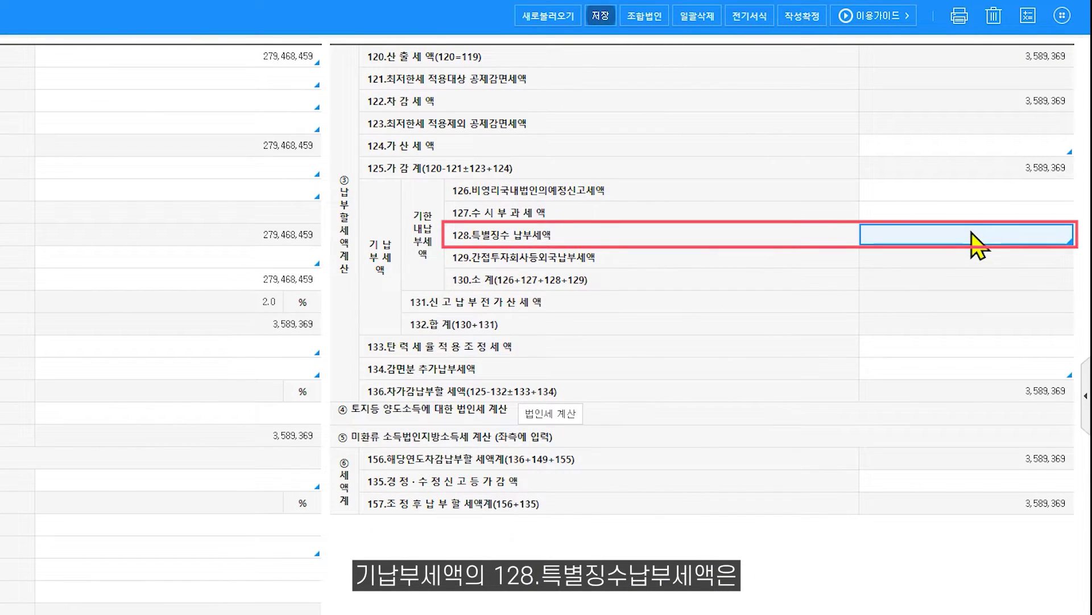
pyautogui.click(1070, 242)
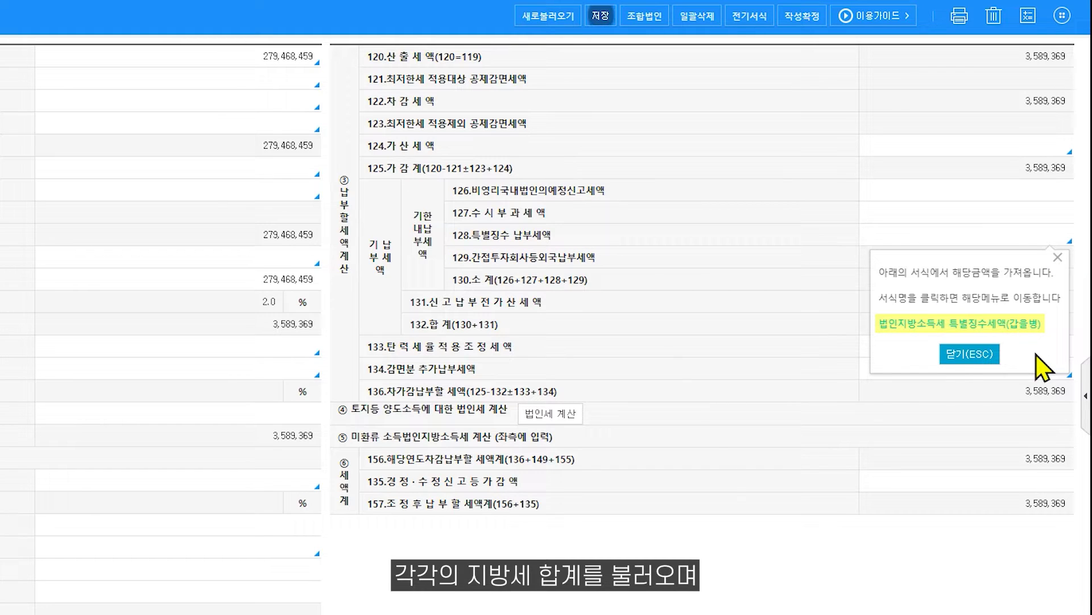
pyautogui.click(1035, 195)
pyautogui.click(1036, 214)
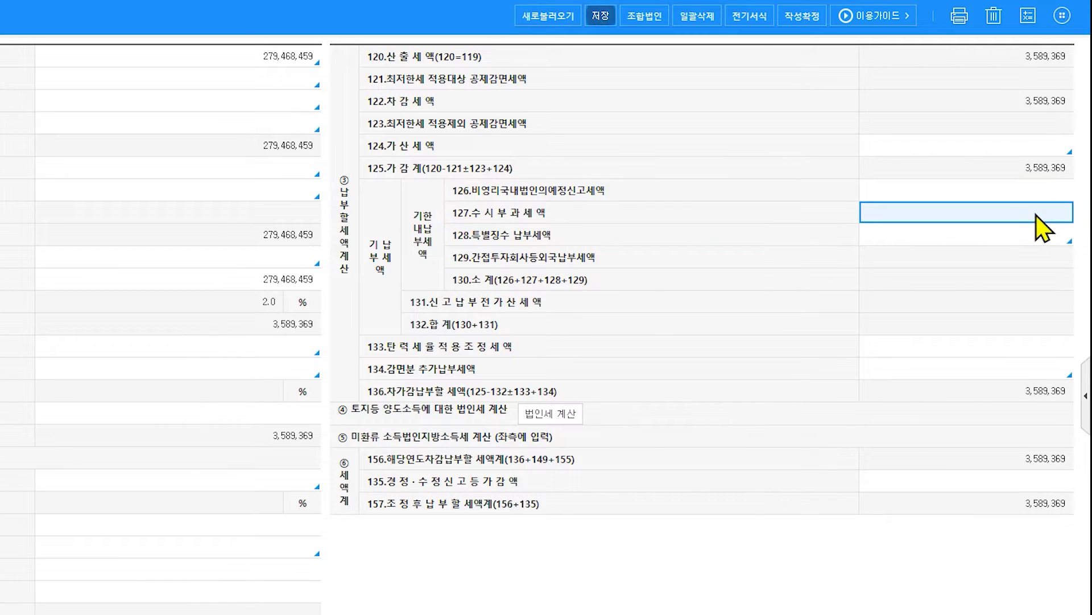
pyautogui.click(1068, 242)
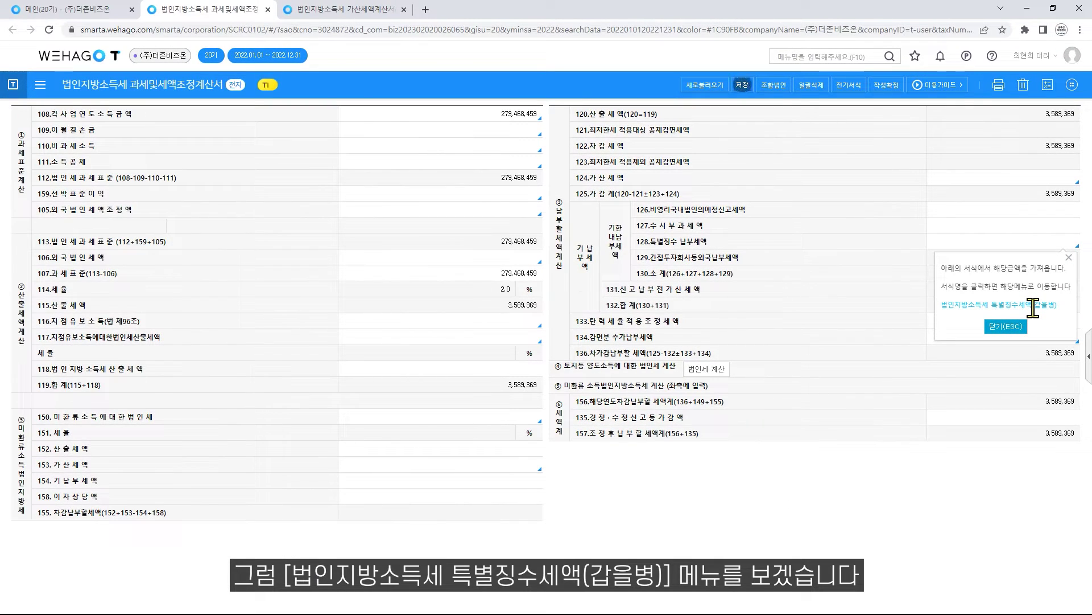
pyautogui.click(1034, 307)
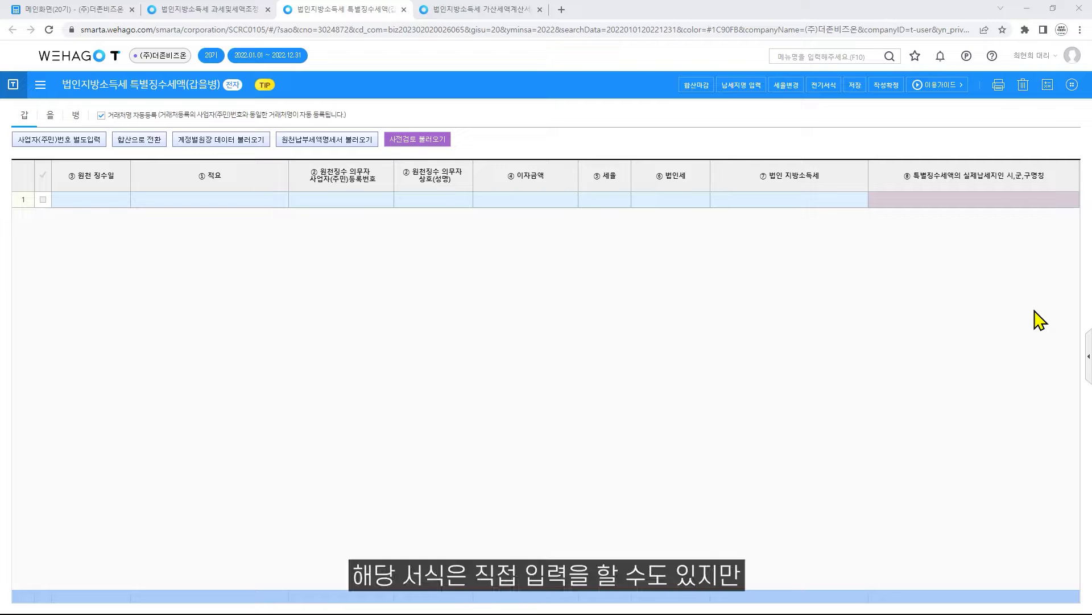
# Step: Load the 계정별원장 data into the 갑 form using accounts 901 이자수익, 902 만기보유증권이자 and 903 배당금수익
pyautogui.click(110, 200)
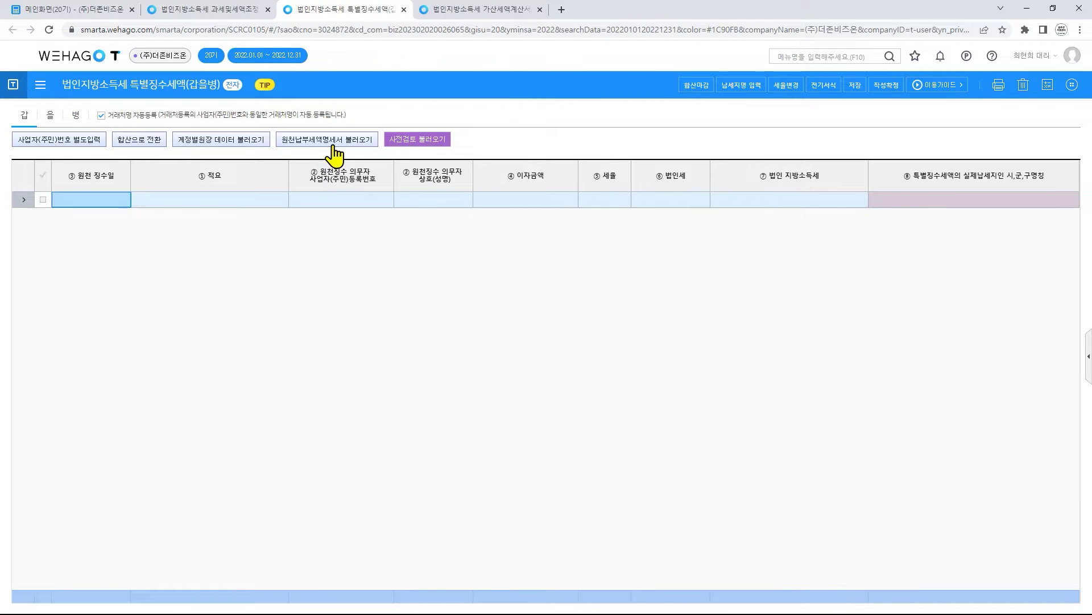
pyautogui.click(214, 146)
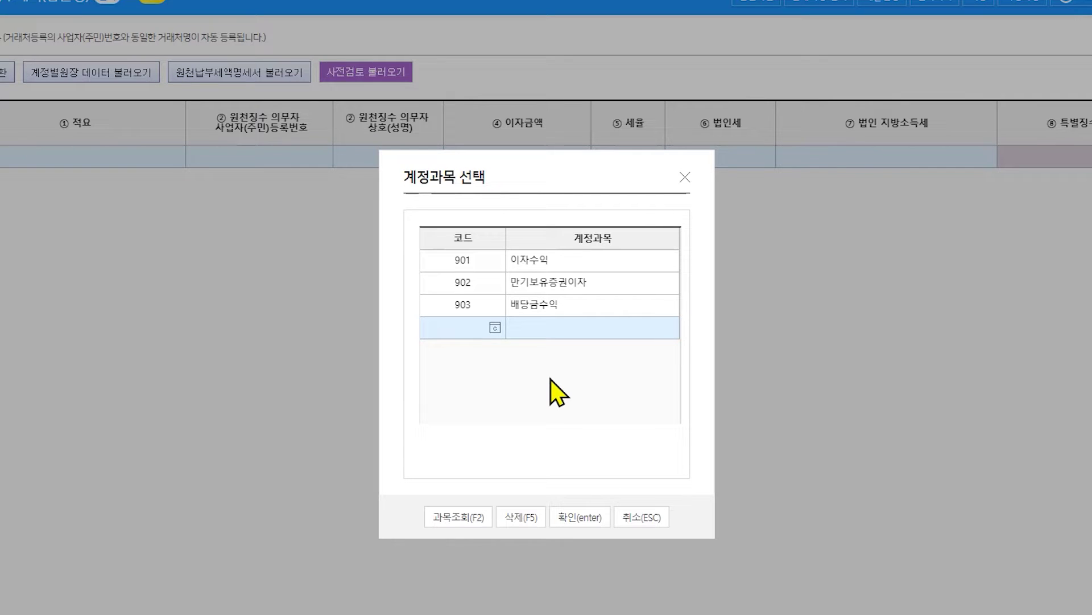
pyautogui.click(477, 328)
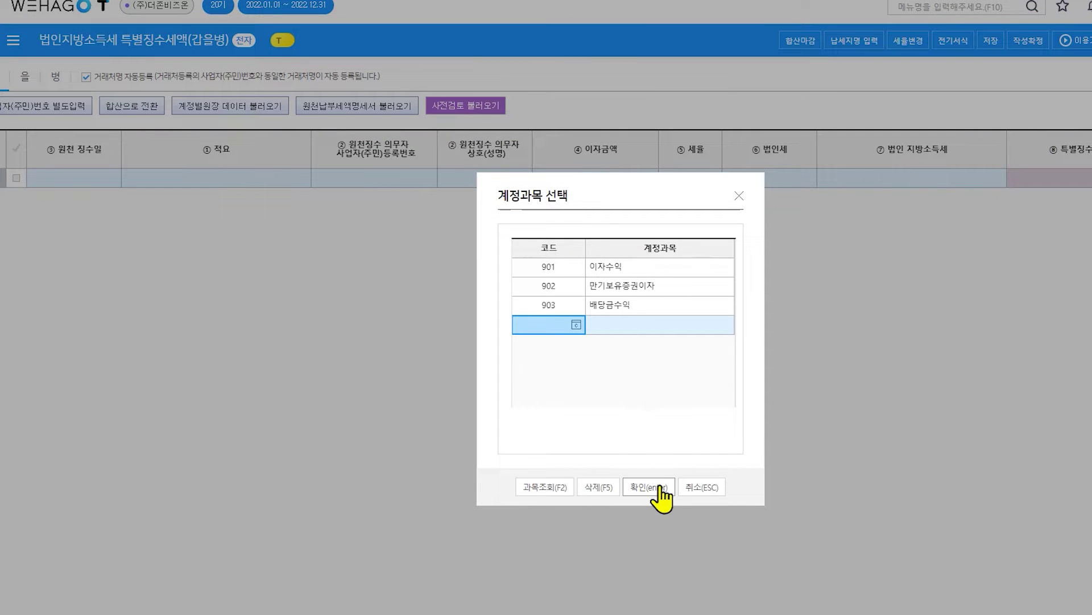
pyautogui.click(660, 487)
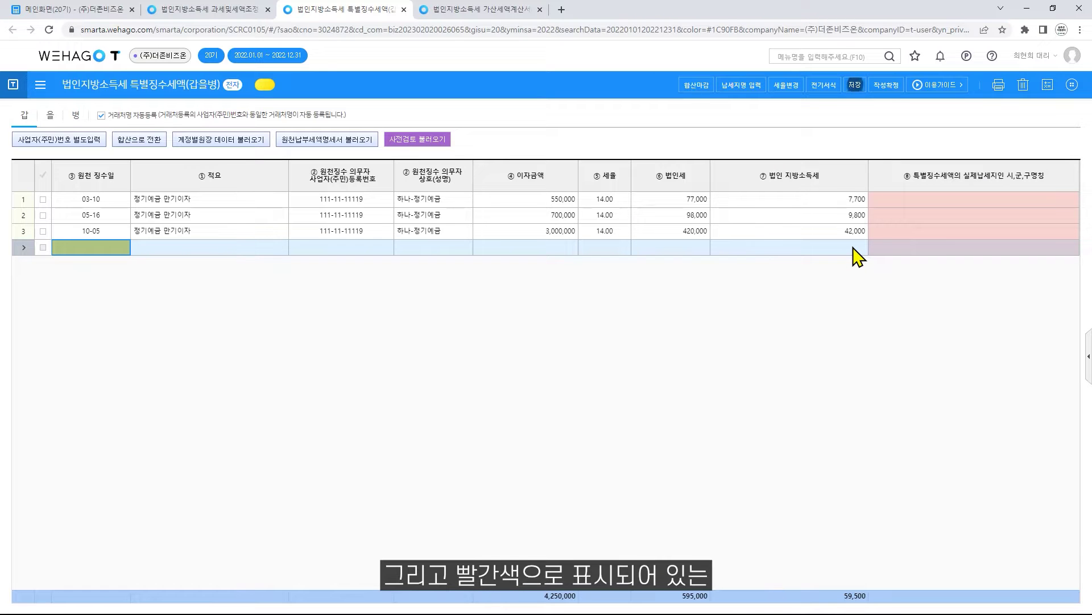
pyautogui.click(1030, 199)
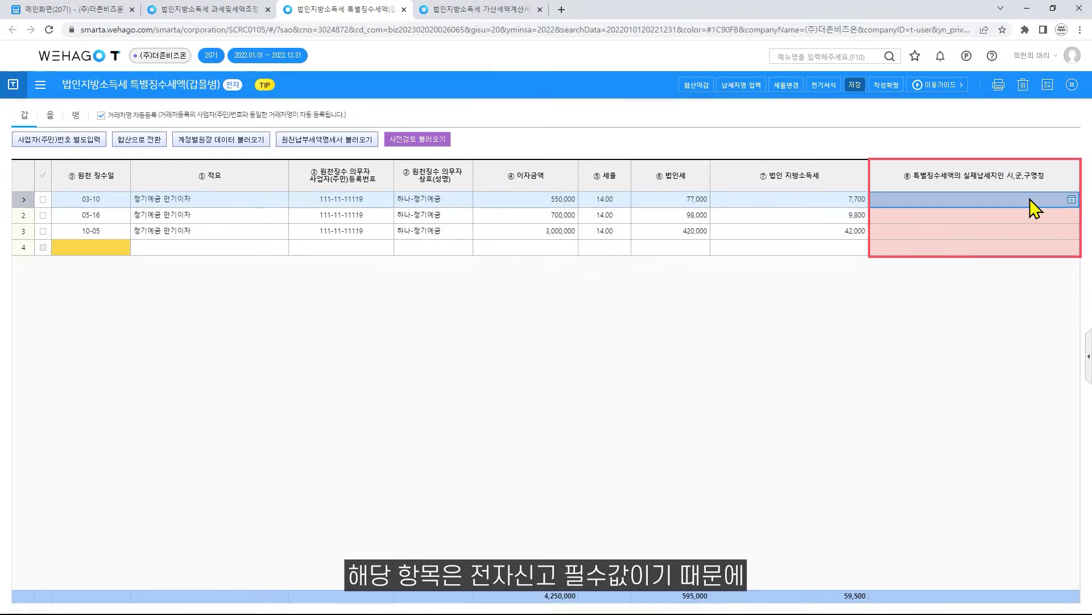
pyautogui.click(1071, 200)
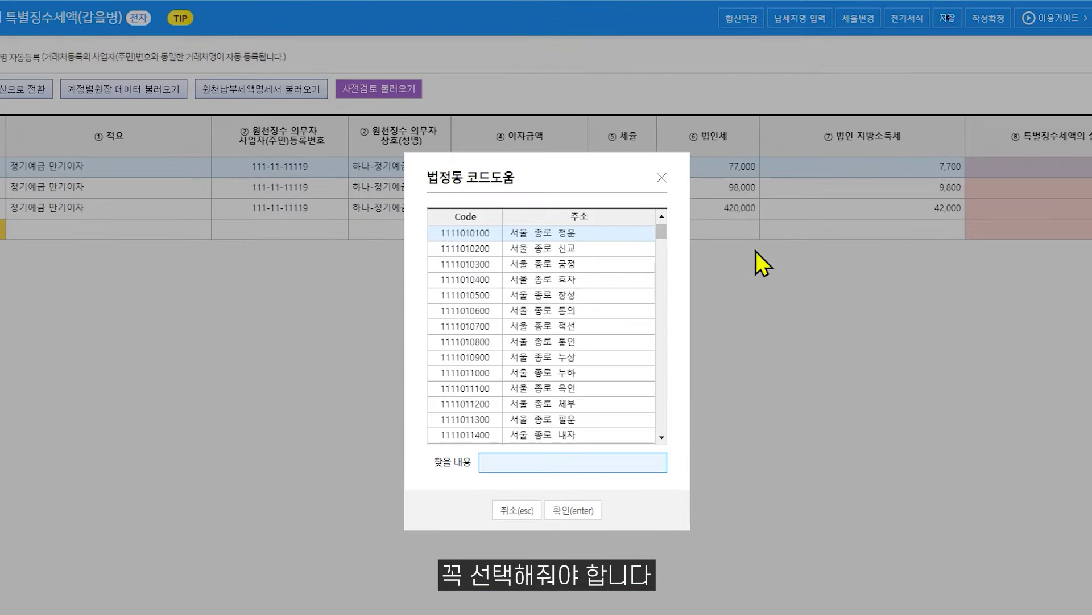
pyautogui.click(563, 284)
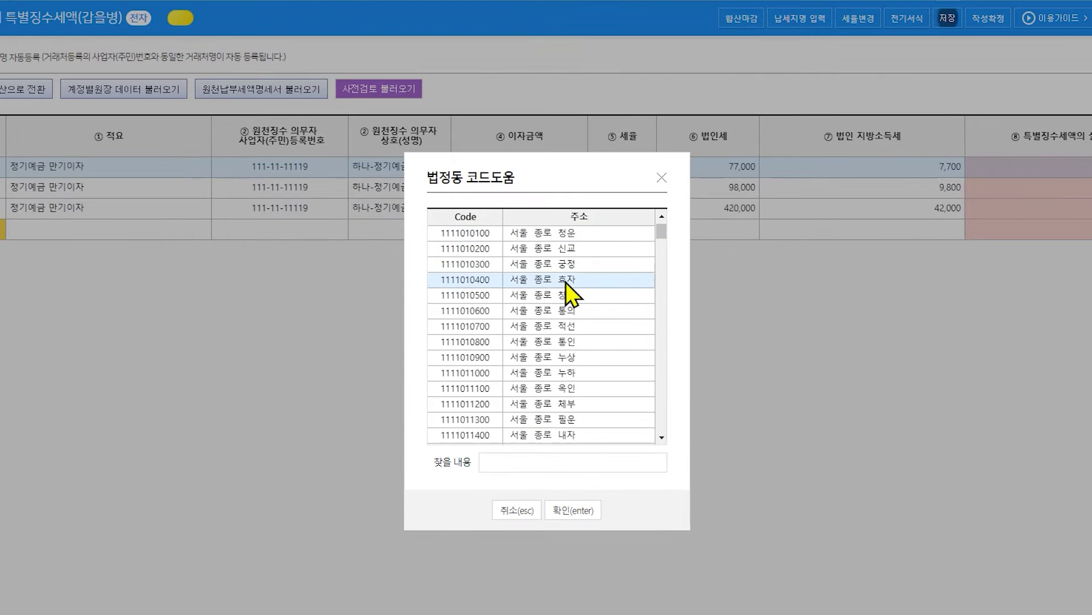
pyautogui.click(569, 511)
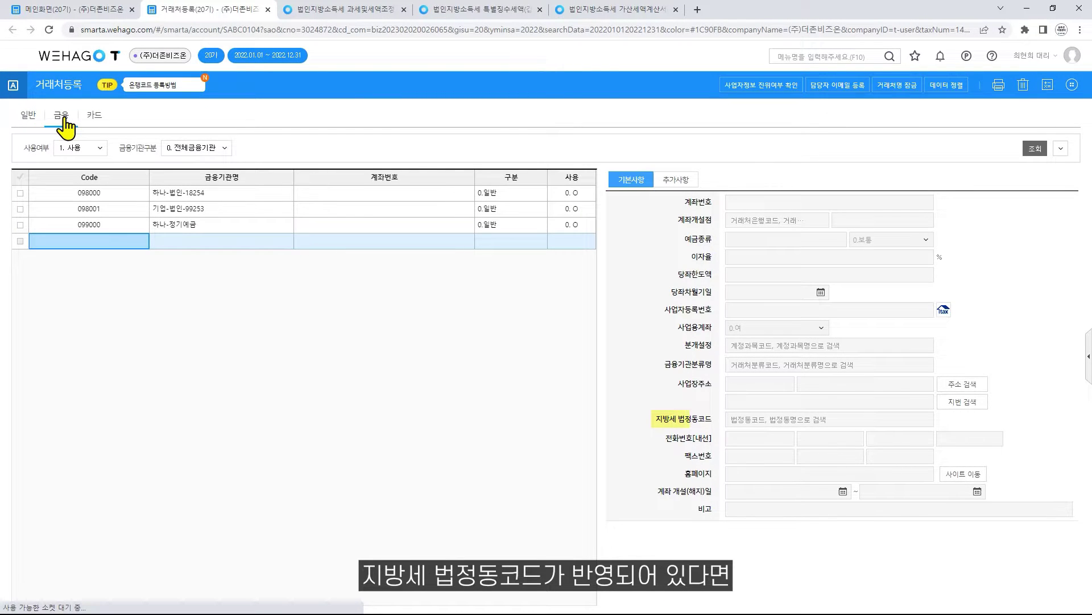
pyautogui.click(188, 224)
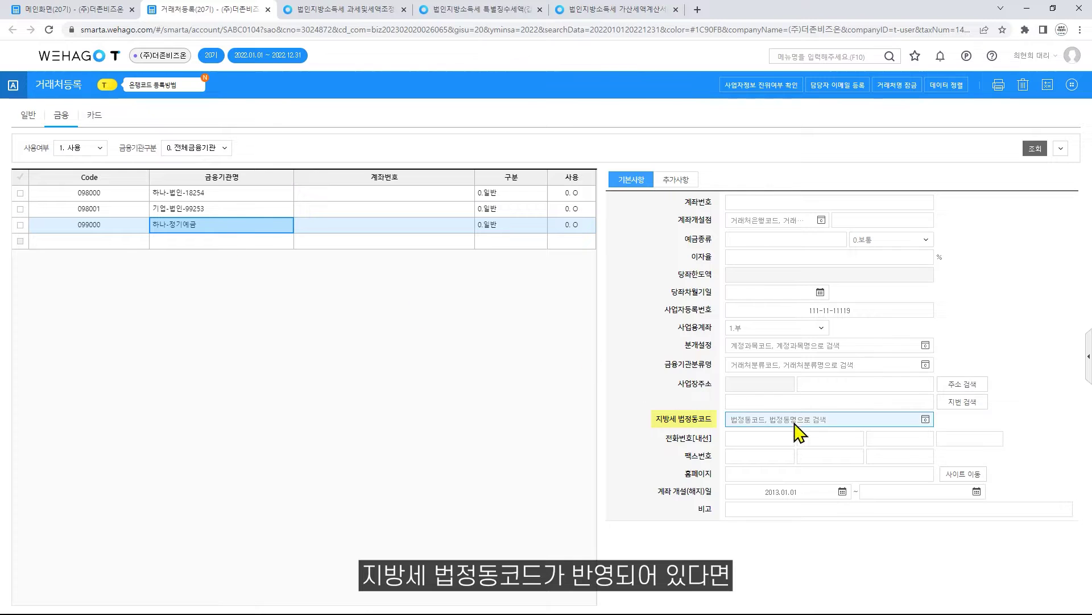
pyautogui.click(925, 420)
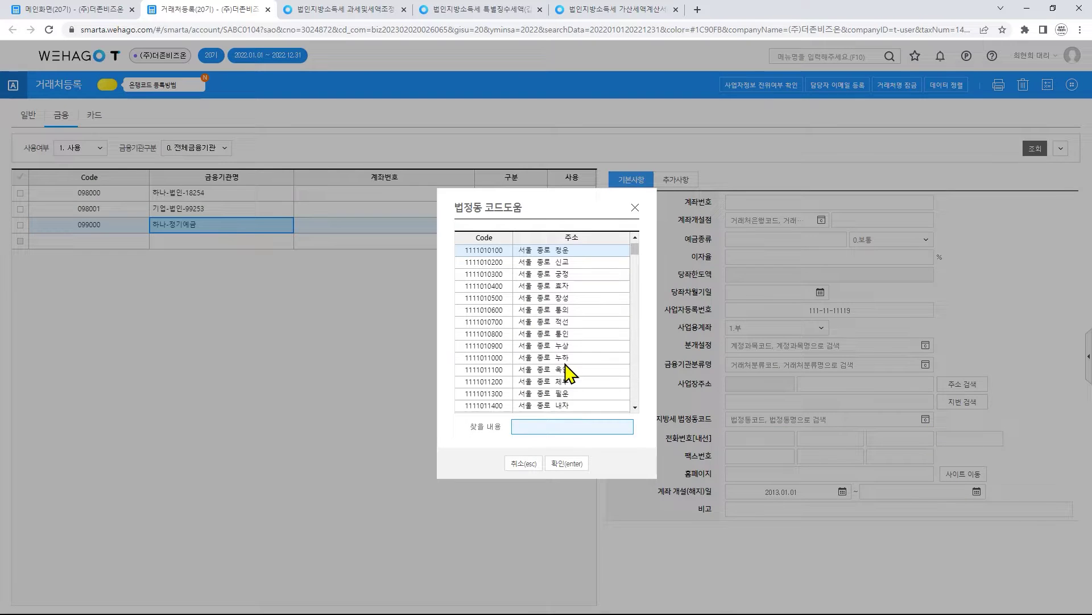
pyautogui.click(566, 370)
pyautogui.click(566, 463)
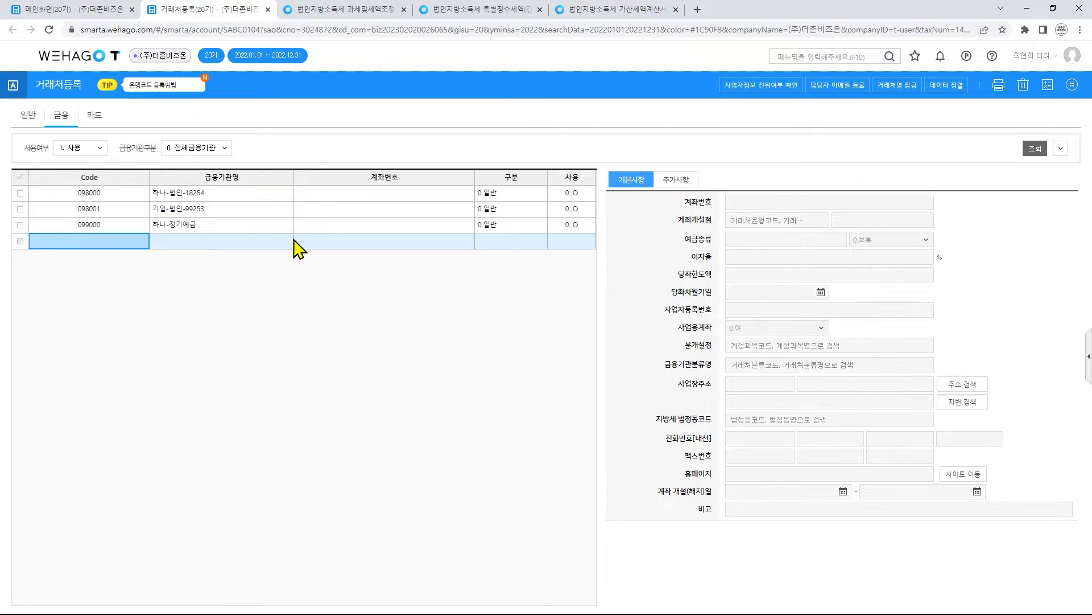
# Step: Go back to the 특별징수세액(갑을병) form and reload the 계정별원장 data
pyautogui.click(520, 10)
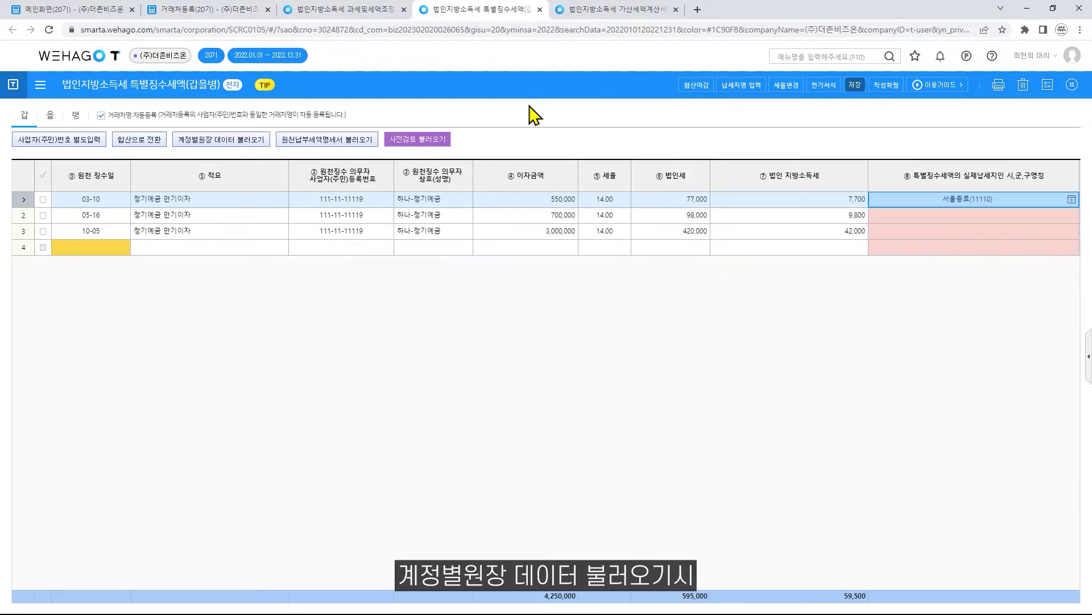
pyautogui.click(237, 140)
pyautogui.click(568, 456)
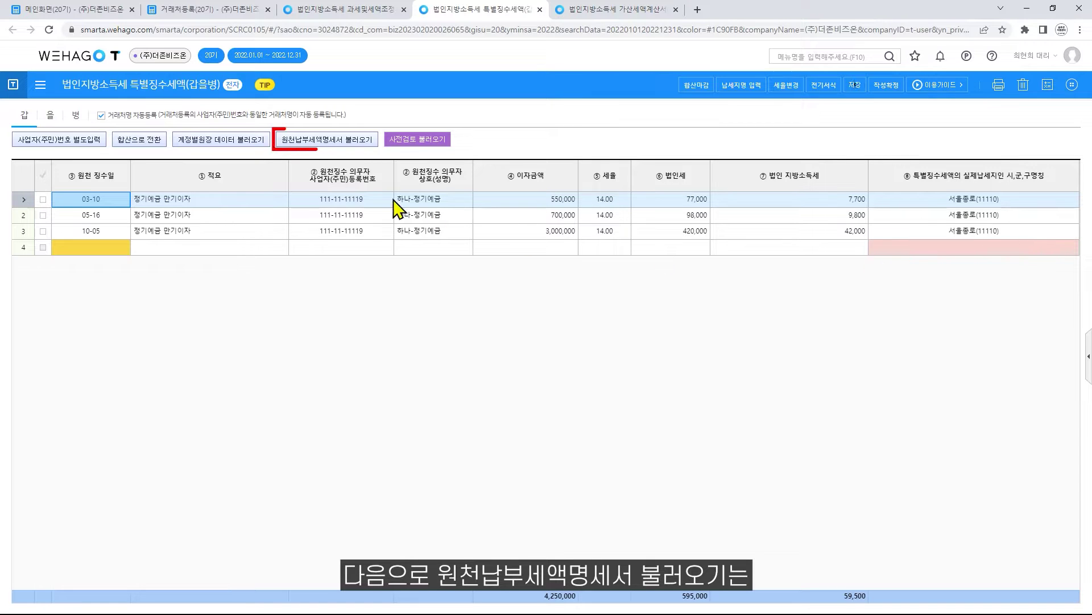
pyautogui.click(325, 143)
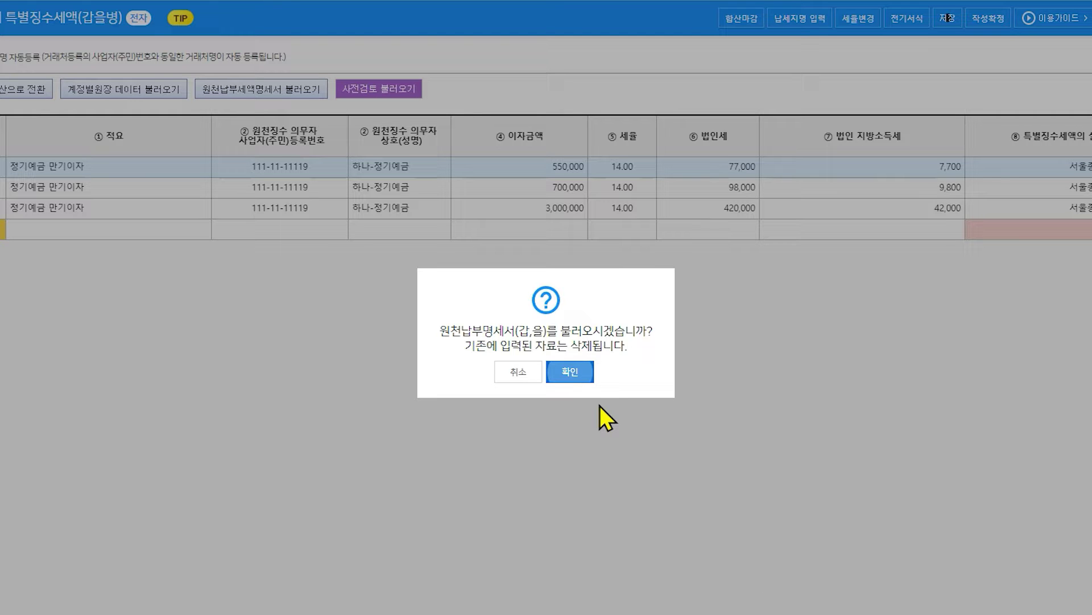
pyautogui.click(581, 370)
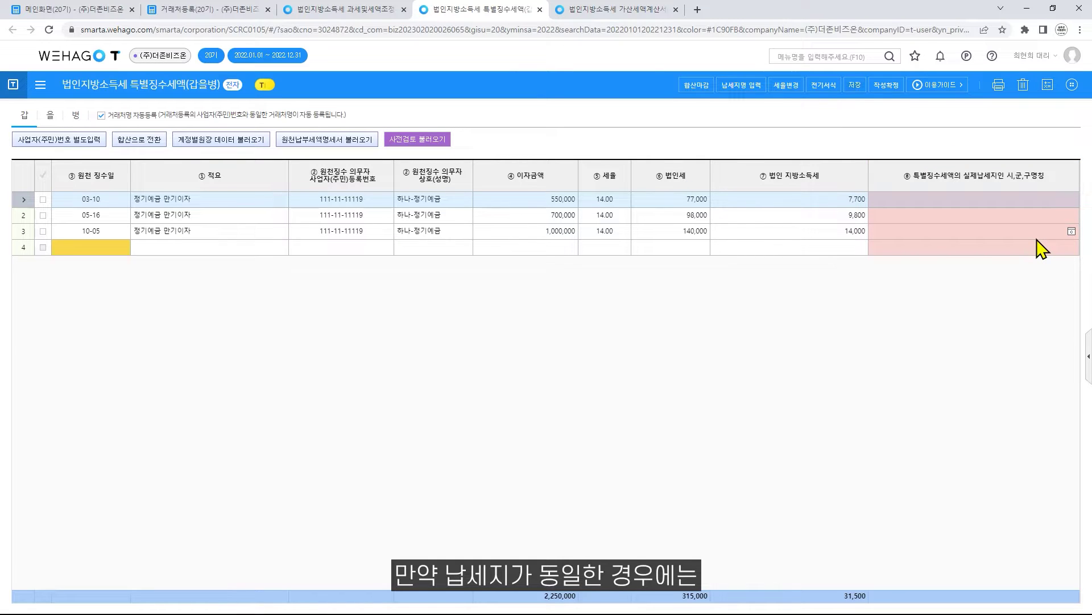
pyautogui.click(43, 175)
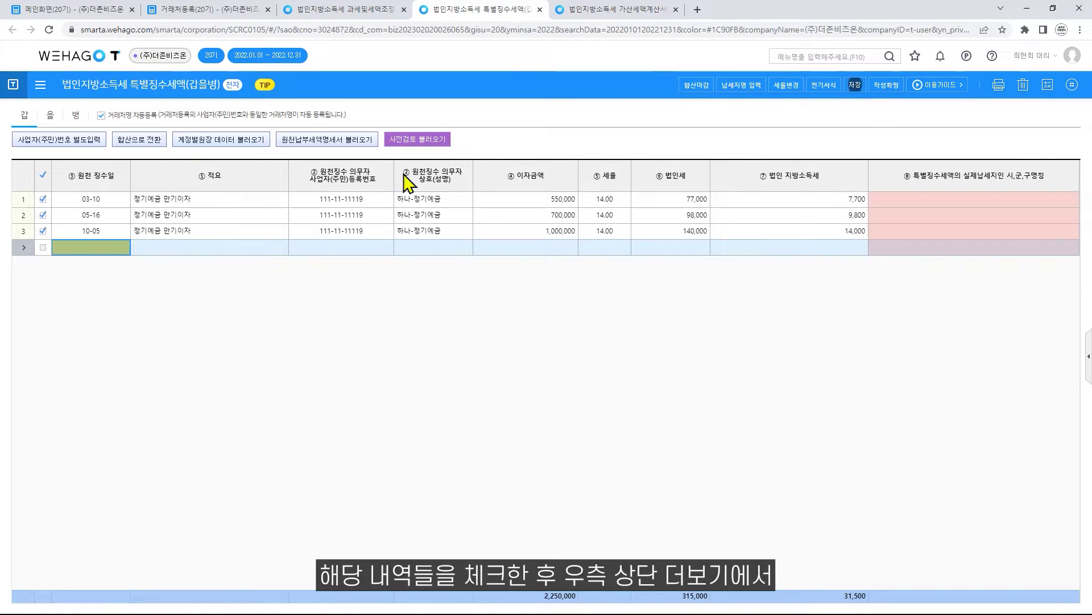
pyautogui.click(1072, 85)
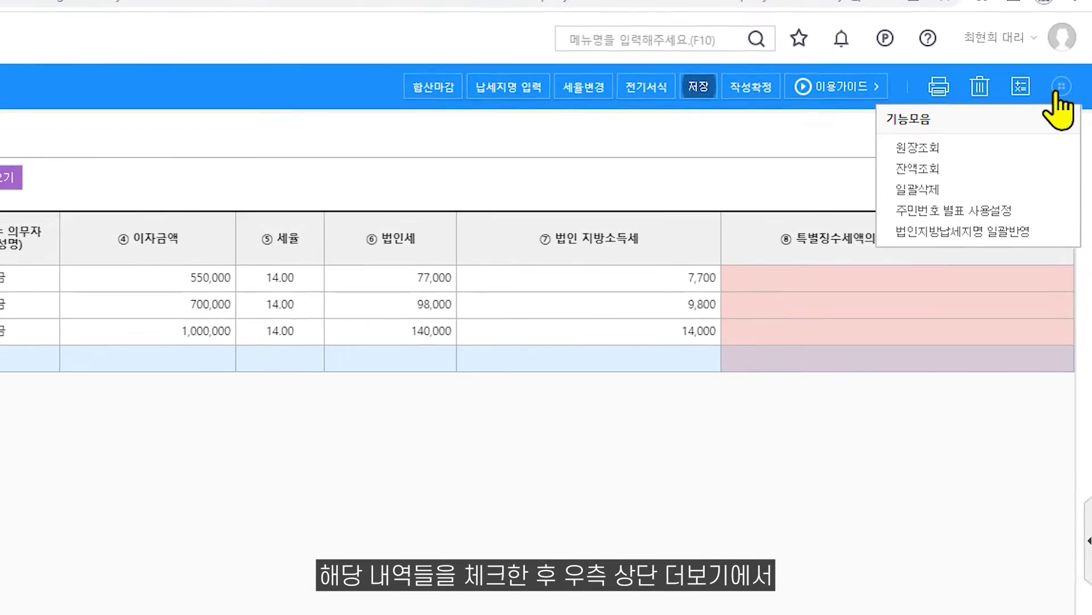
pyautogui.click(1014, 248)
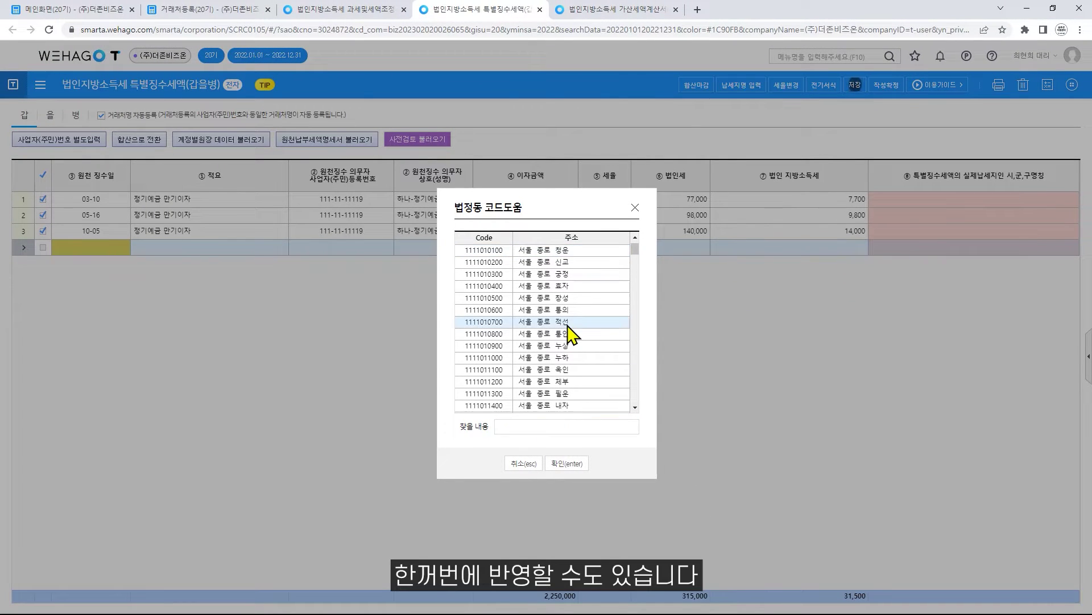
pyautogui.click(569, 323)
pyautogui.click(567, 463)
pyautogui.click(565, 364)
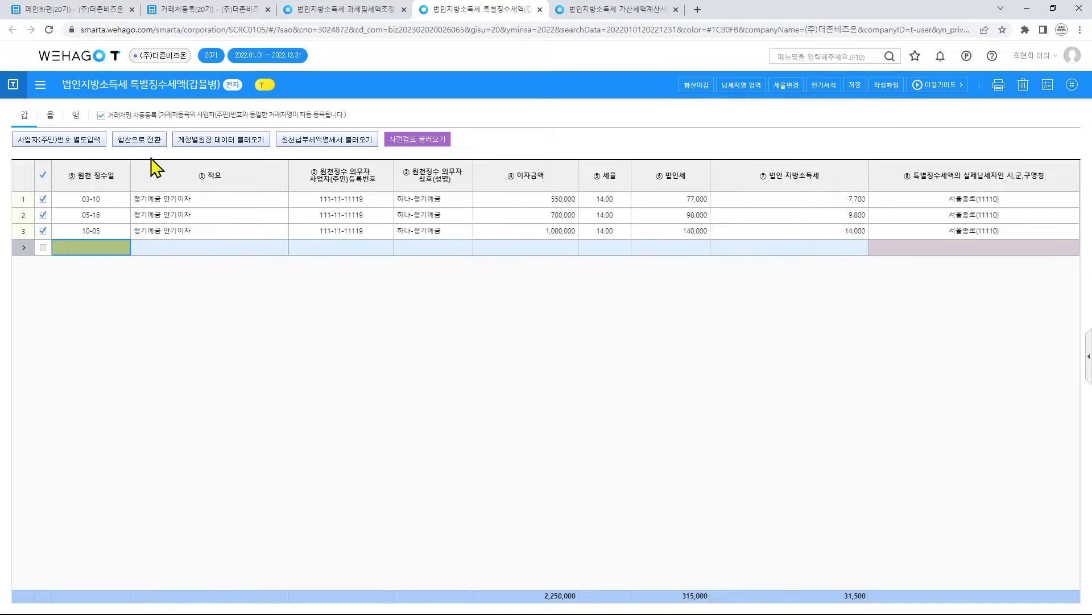
# Step: Convert the withholding rows to the combined (합산) view and apply 합산마감
pyautogui.click(143, 141)
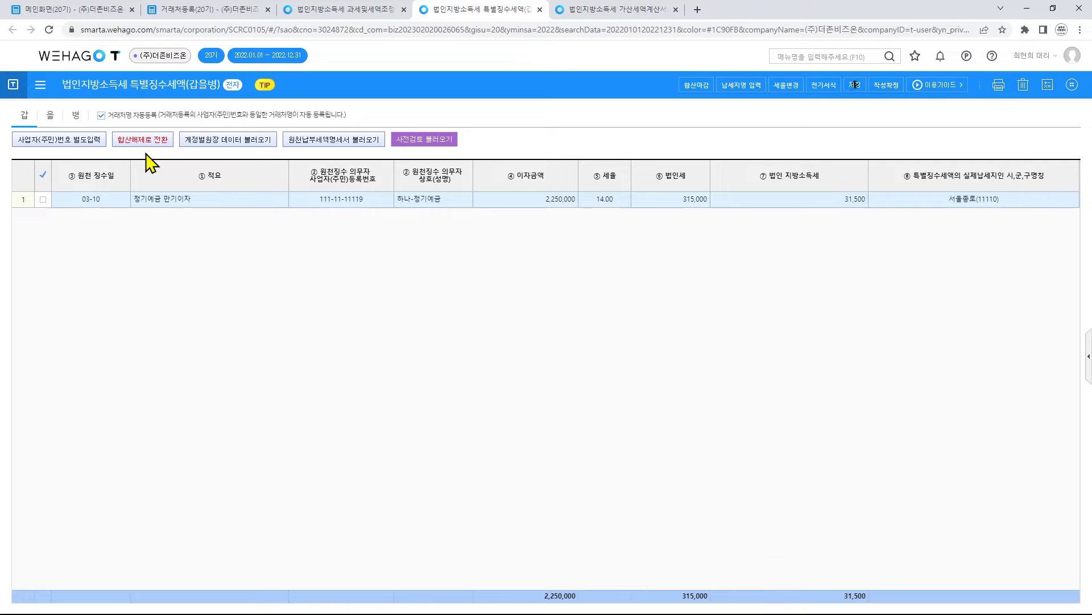
pyautogui.click(697, 88)
pyautogui.click(568, 351)
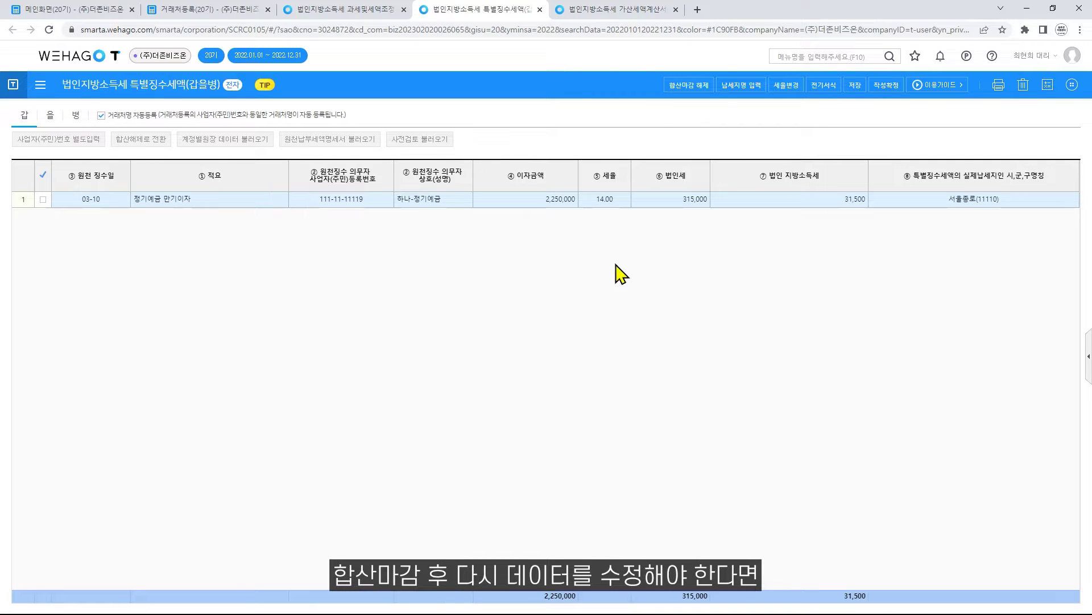
# Step: Release the 합산마감, convert the data back to separate rows, and open the 적요 of the 03-10 row for editing
pyautogui.click(689, 85)
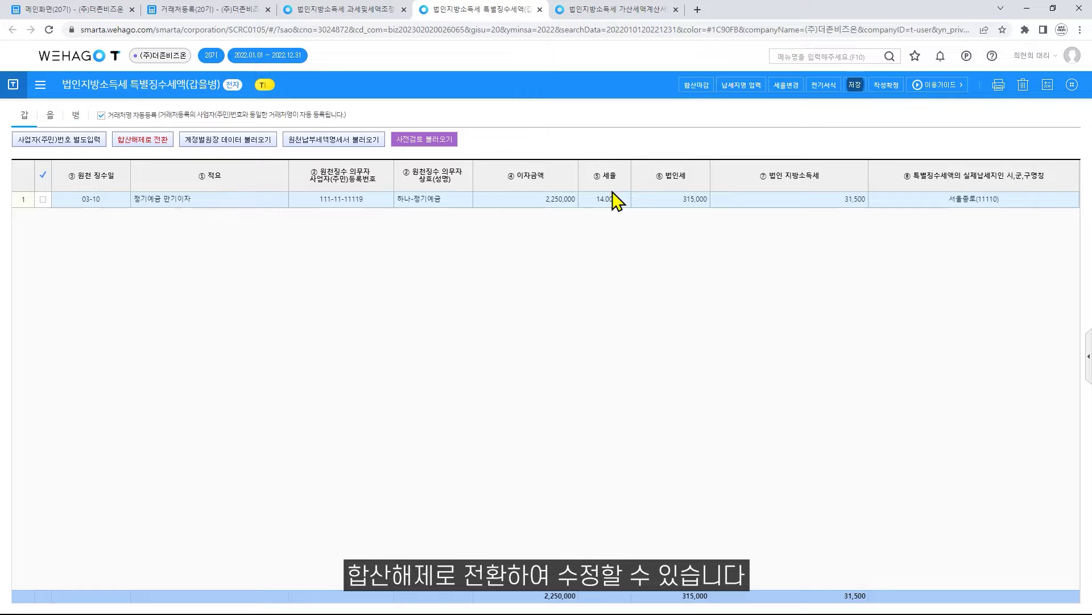
pyautogui.click(142, 139)
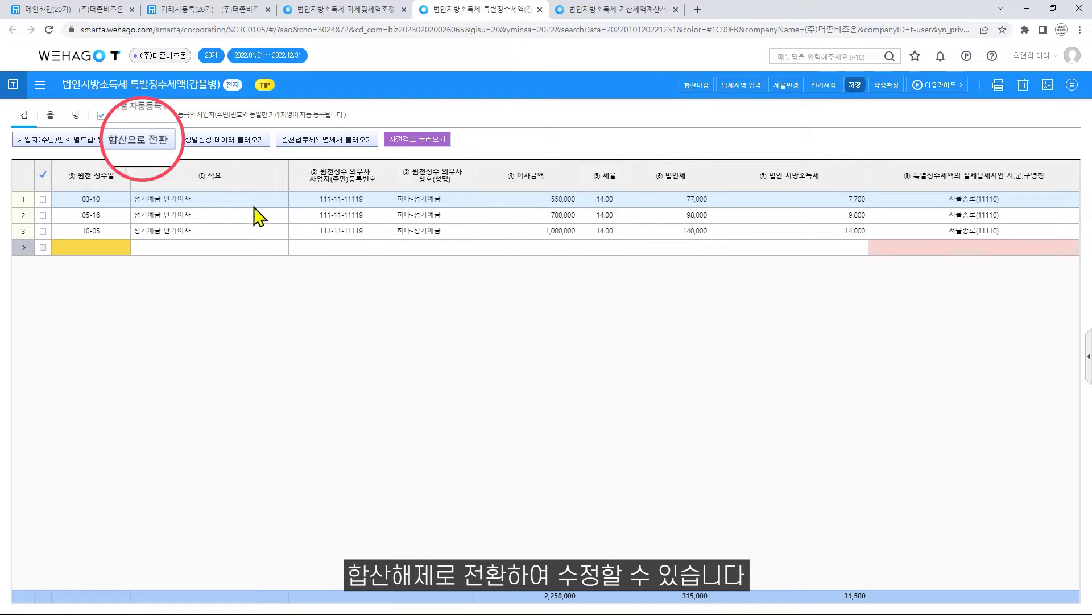
pyautogui.click(256, 199)
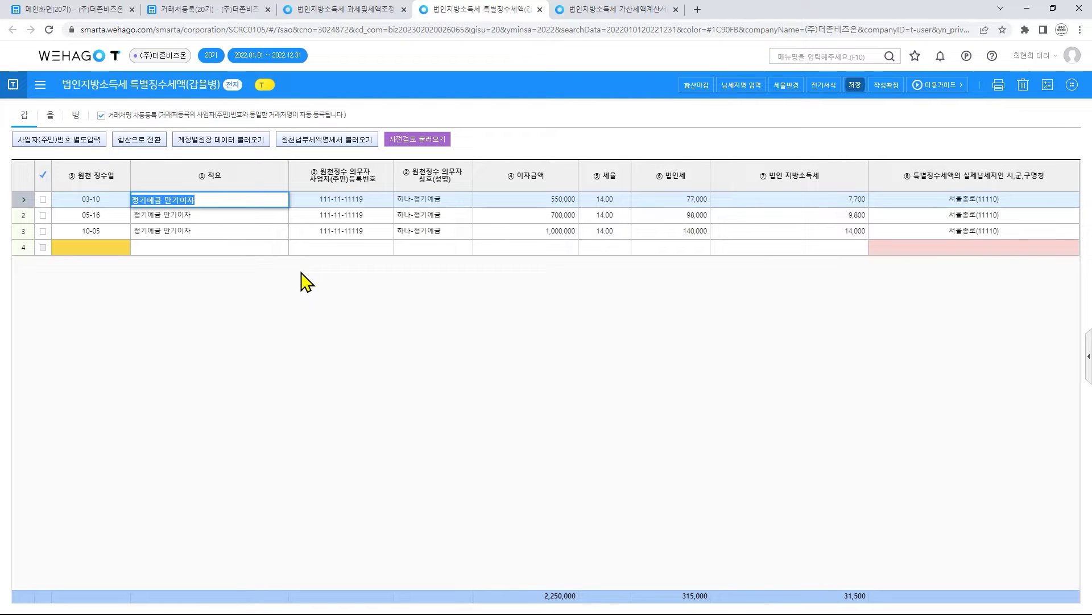
# Step: View the 을 and 병 sections of the 특별징수세액 form
pyautogui.click(51, 116)
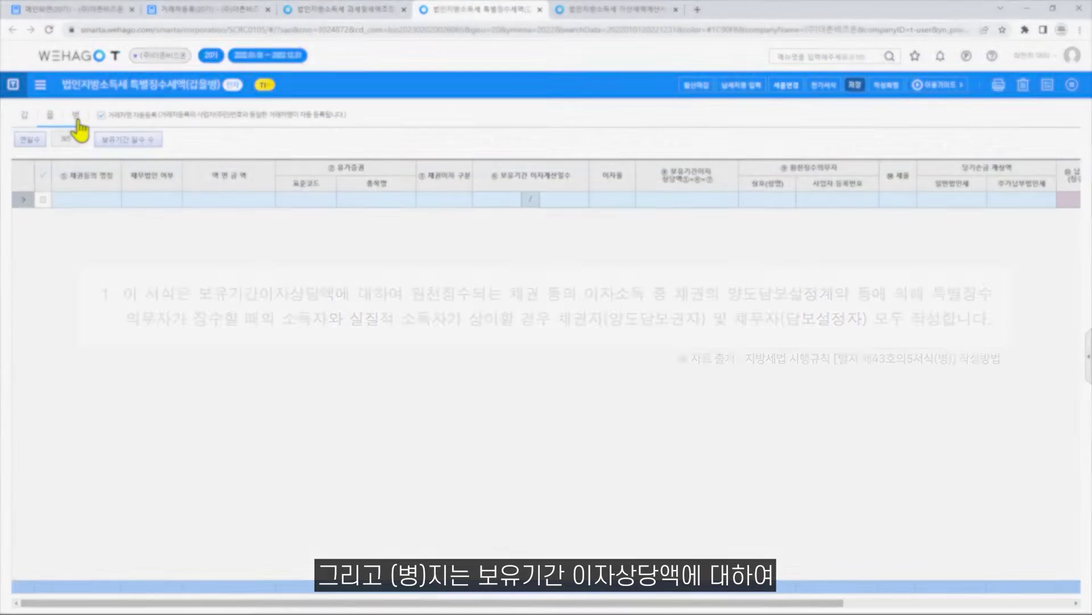
pyautogui.click(77, 117)
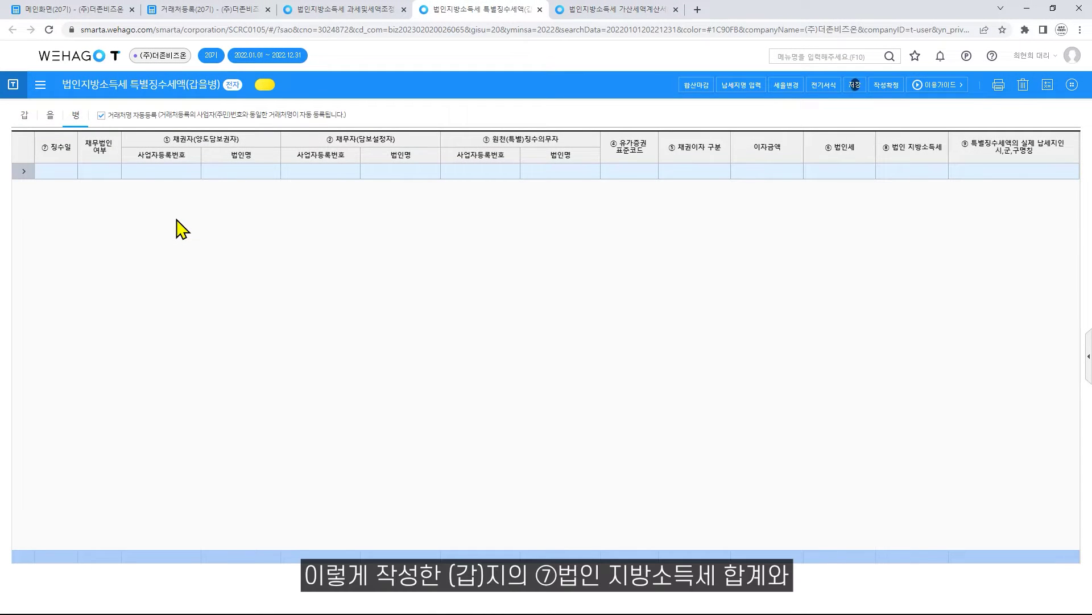
# Step: Review the 갑, 을 and 병 sections of the 특별징수세액 form and save it
pyautogui.click(25, 116)
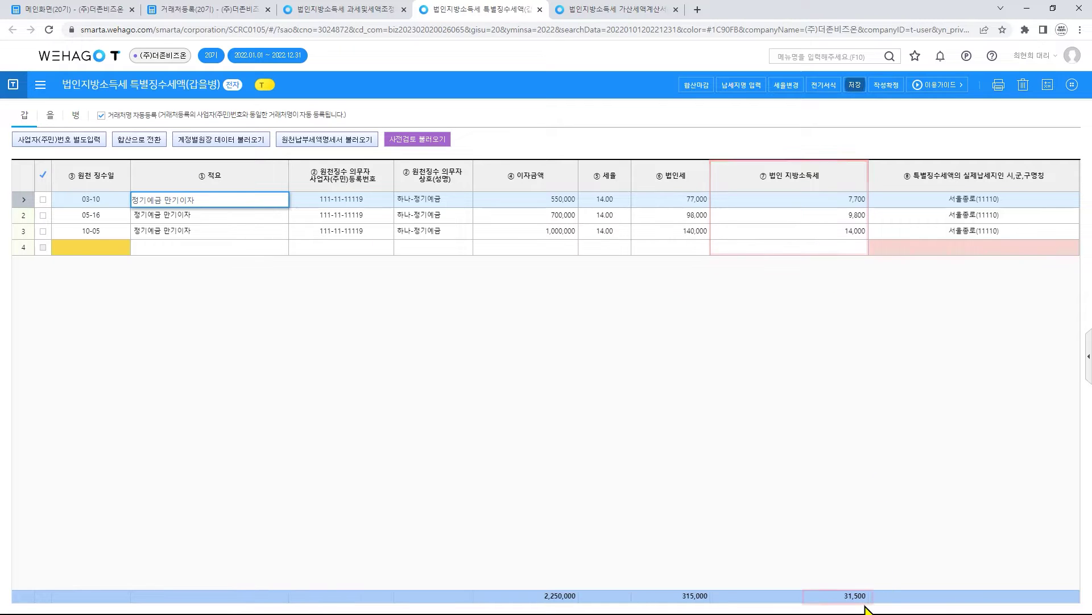
pyautogui.click(51, 116)
pyautogui.moveTo(404, 603); pyautogui.dragTo(632, 603)
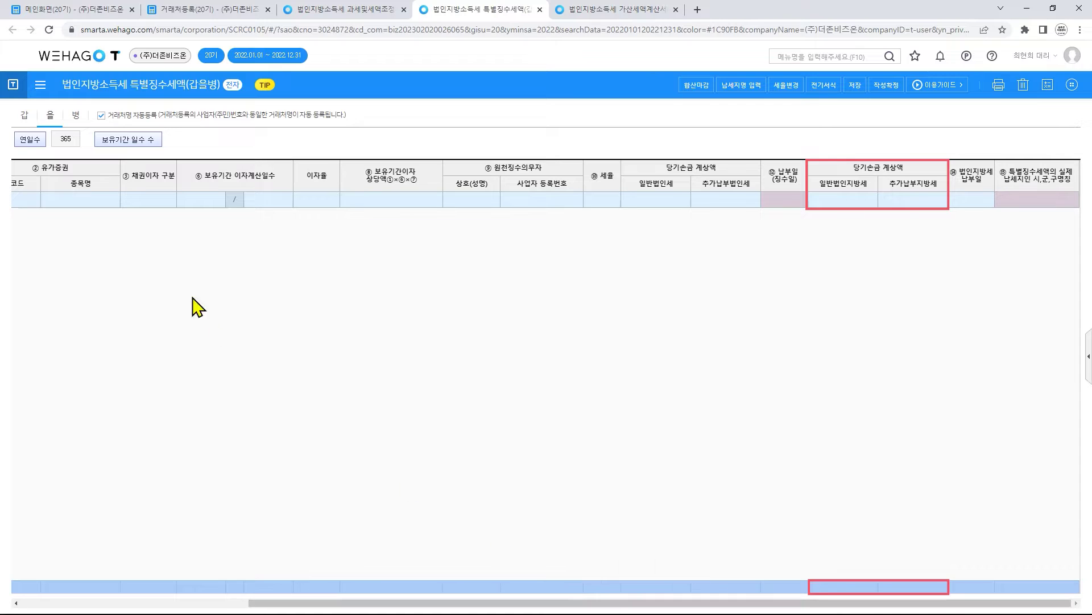
pyautogui.click(76, 116)
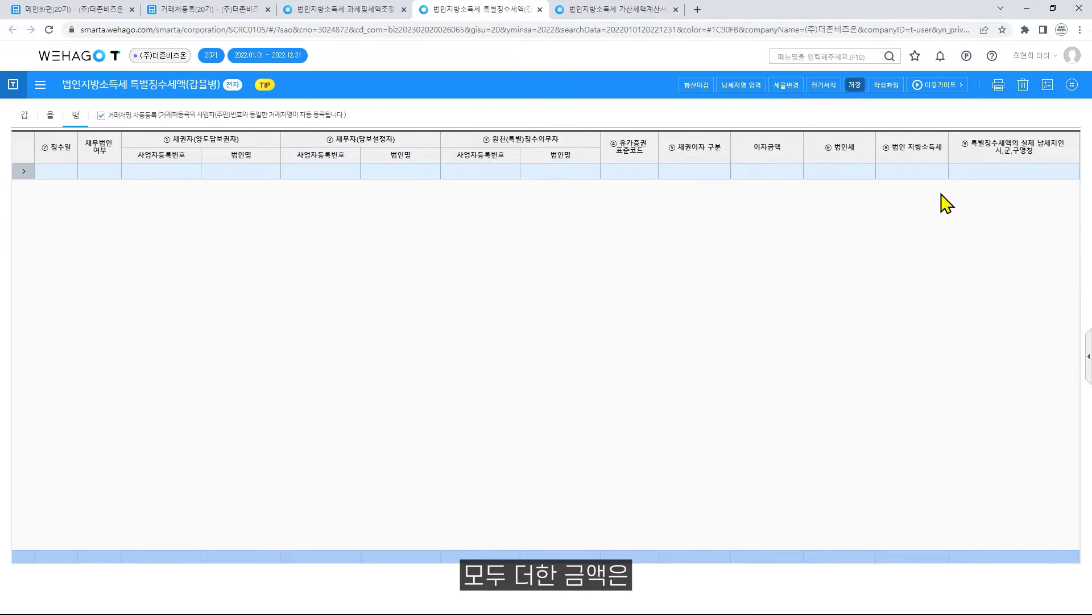
pyautogui.click(855, 86)
pyautogui.click(545, 350)
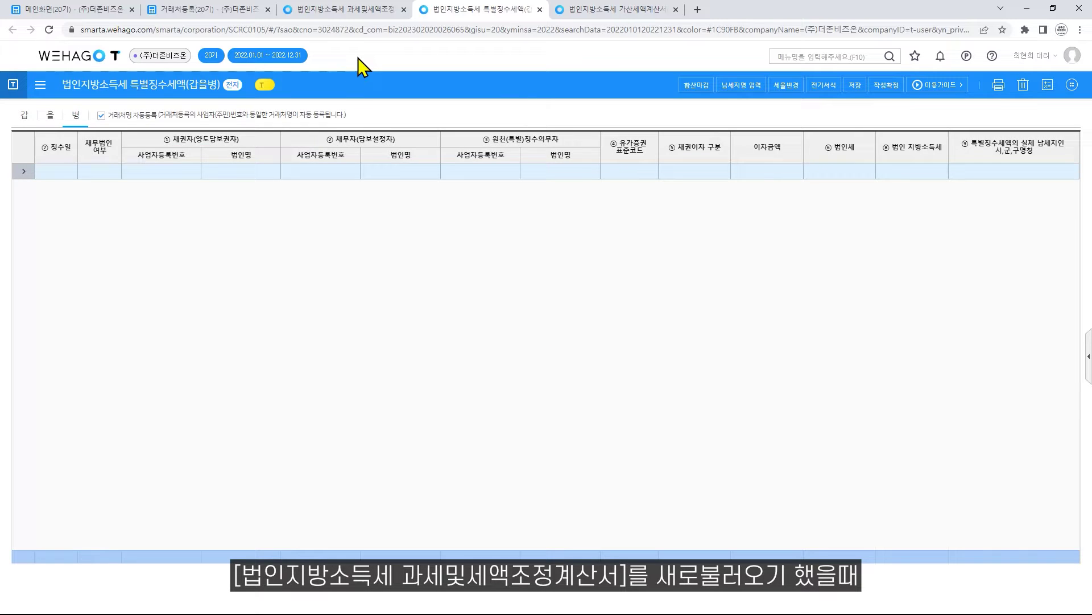
# Step: Reload the 법인지방소득세 과세및세액조정계산서 from its related forms and select the 128.특별징수 납부세액 amount
pyautogui.click(365, 11)
pyautogui.click(706, 86)
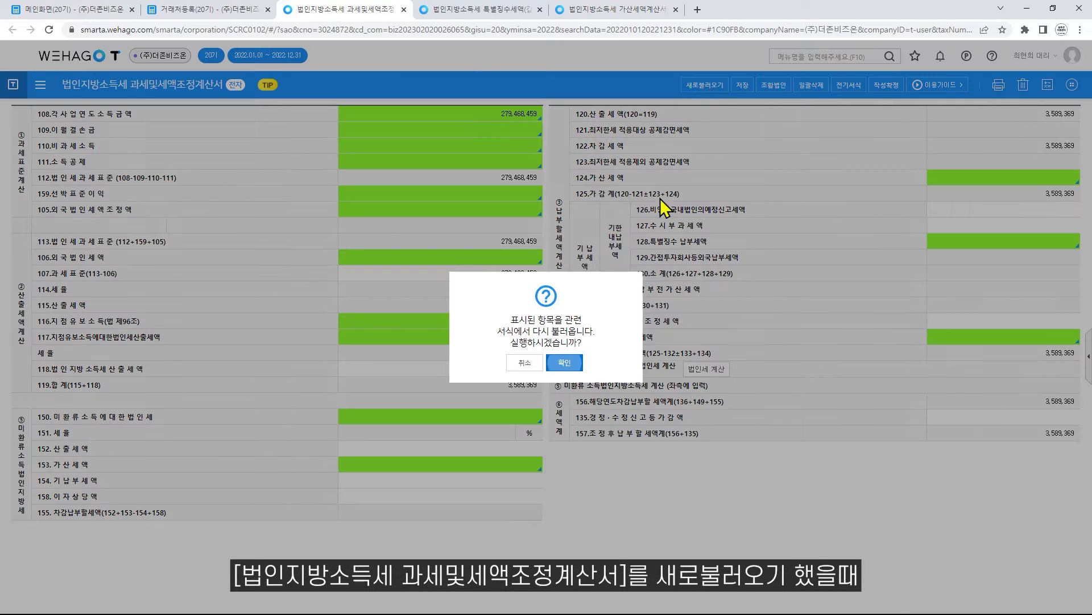
pyautogui.click(565, 364)
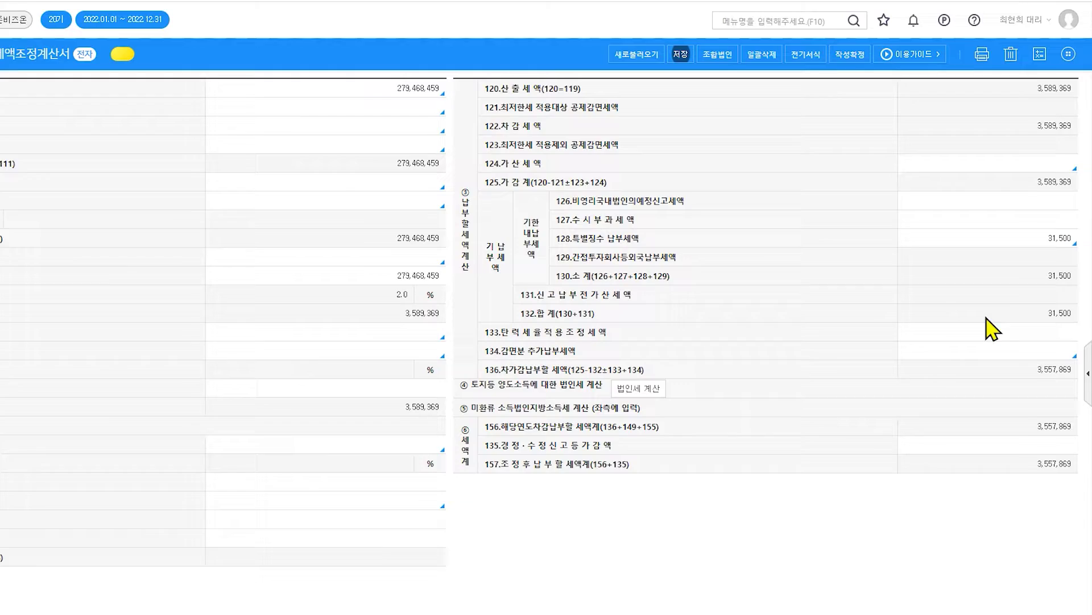
pyautogui.click(1063, 243)
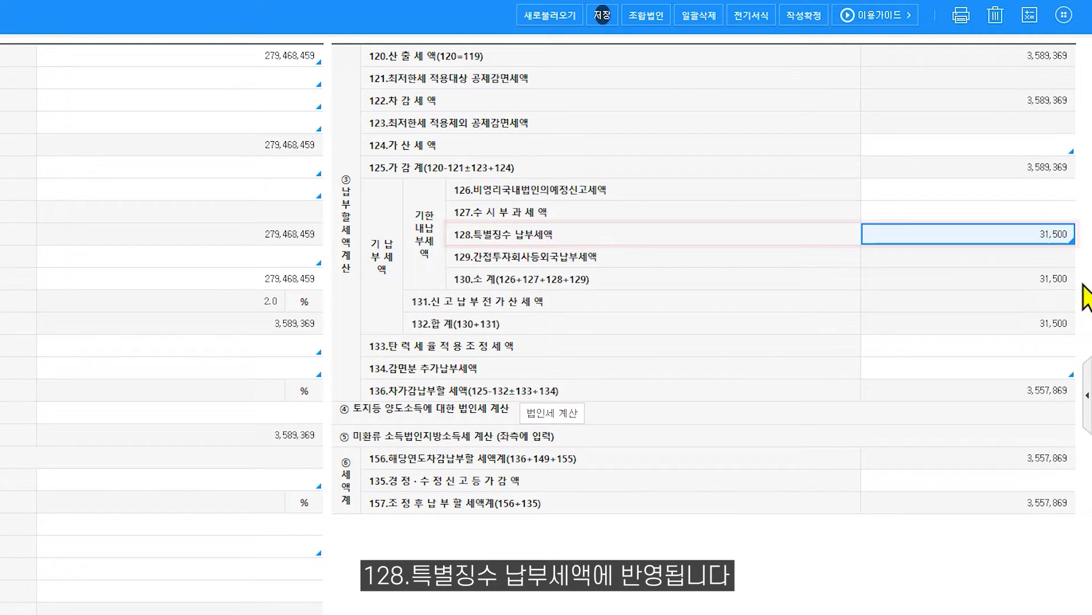
# Step: Open the 공제감면세액 및 추가납부세액합계표 that feeds 134.감면분 추가납부세액 and read its 작성방법 guide
pyautogui.click(1041, 370)
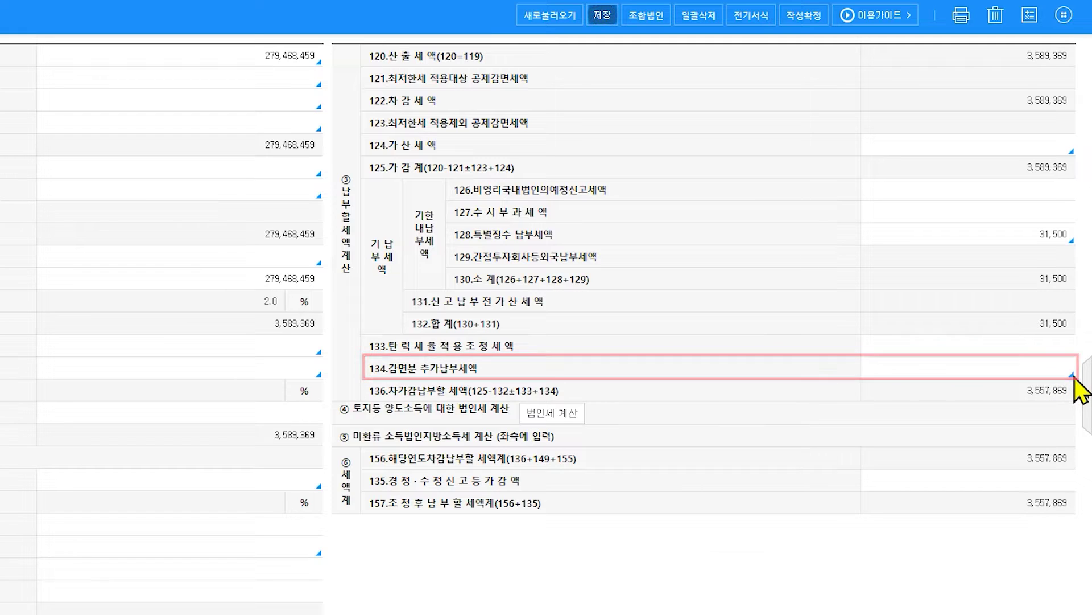
pyautogui.click(1072, 375)
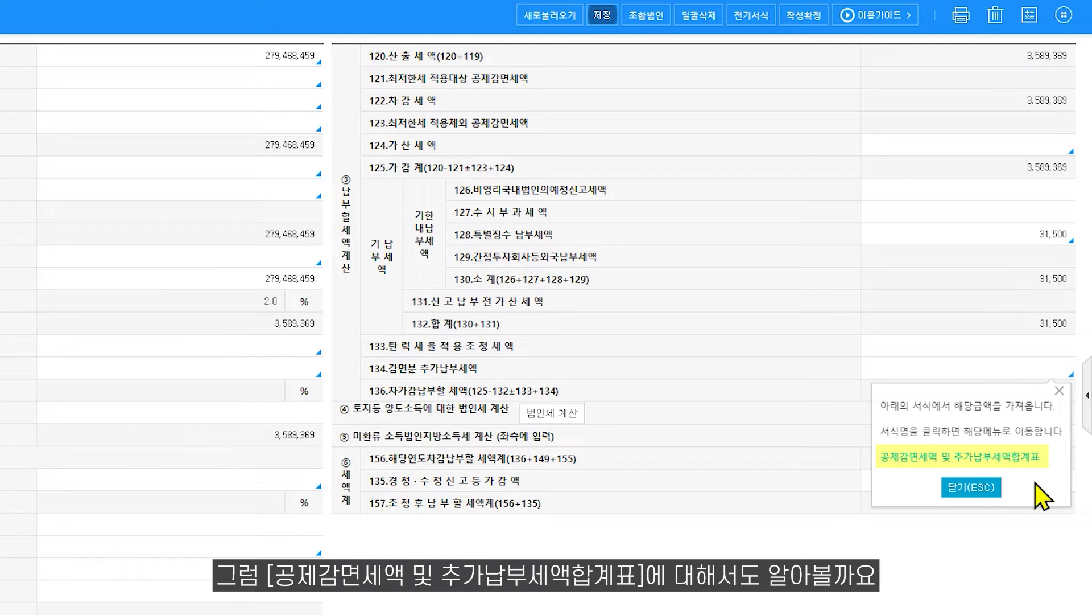
pyautogui.click(1027, 455)
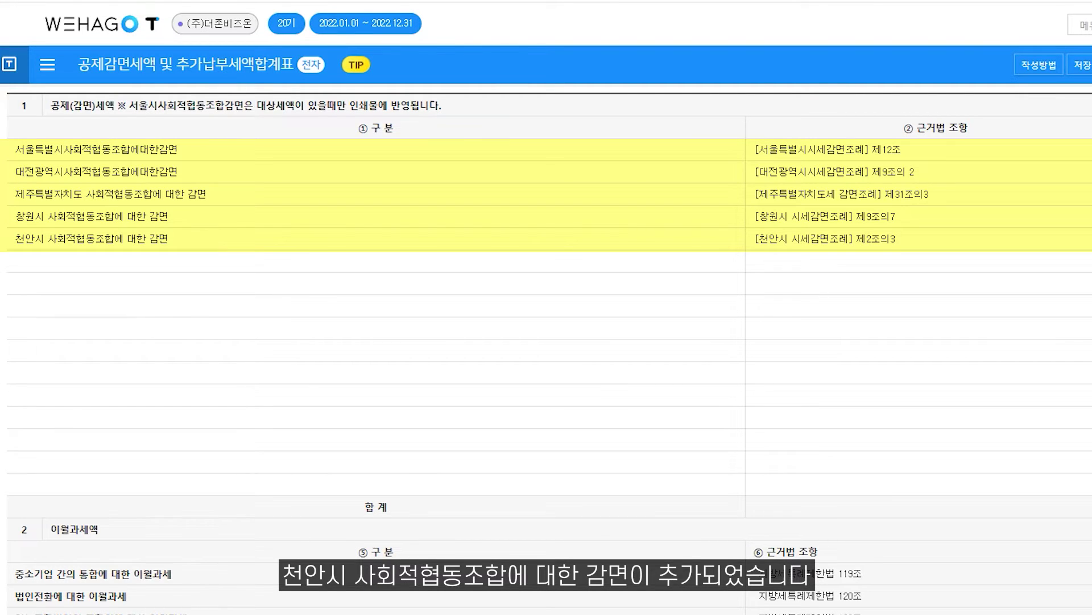
pyautogui.click(1052, 67)
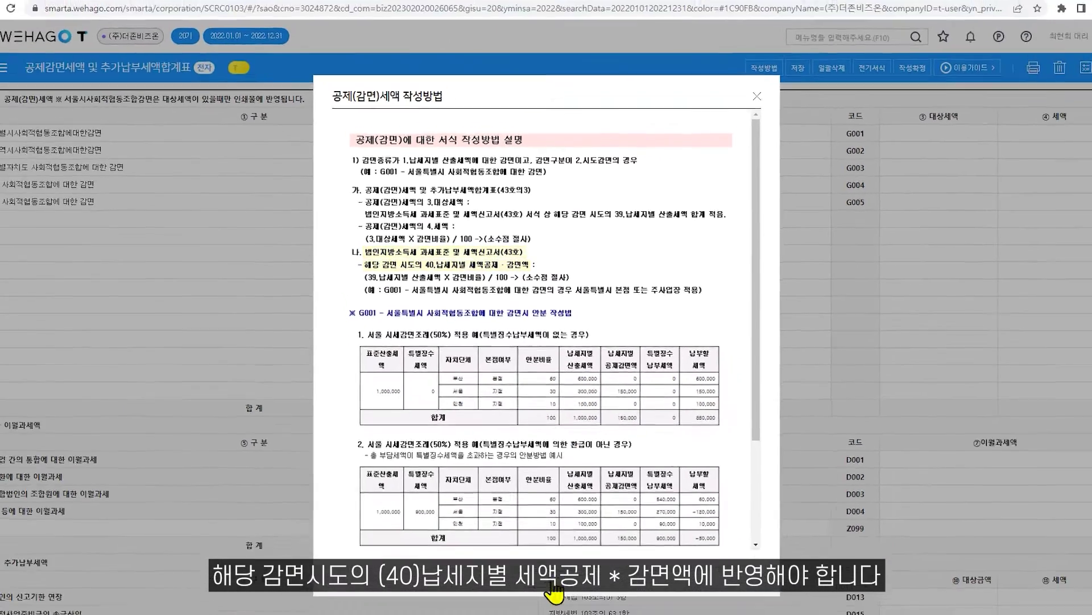
pyautogui.click(547, 564)
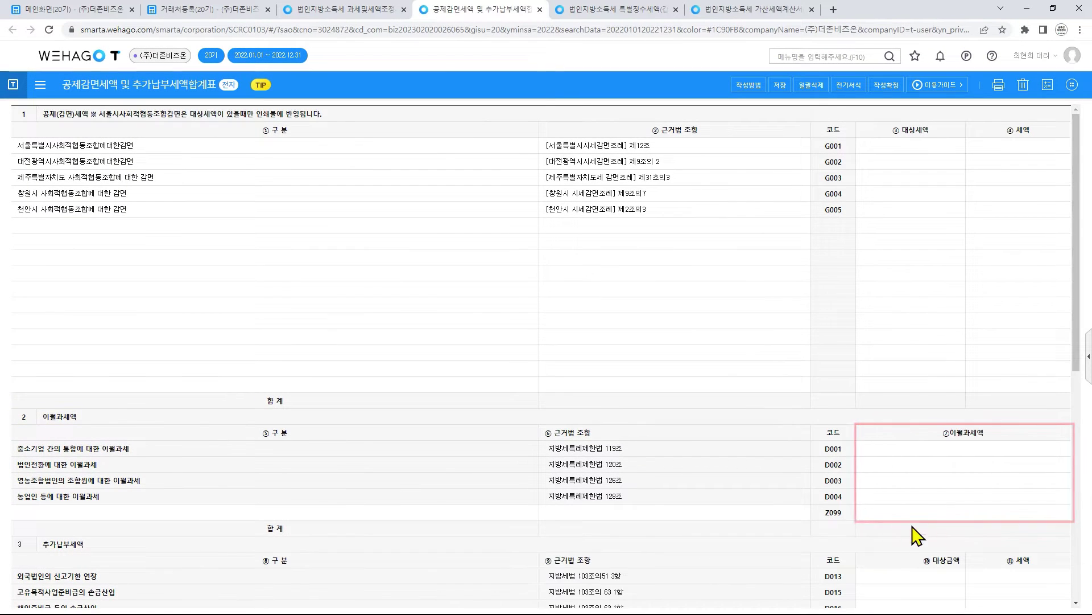
# Step: Review the 이월과세액 and 추가납부세액 sections with their totals, and return to the 134.감면분 추가납부세액 field of the 과세및세액조정계산서
pyautogui.scroll(-5, 1051, 509)
pyautogui.scroll(-2, 1055, 517)
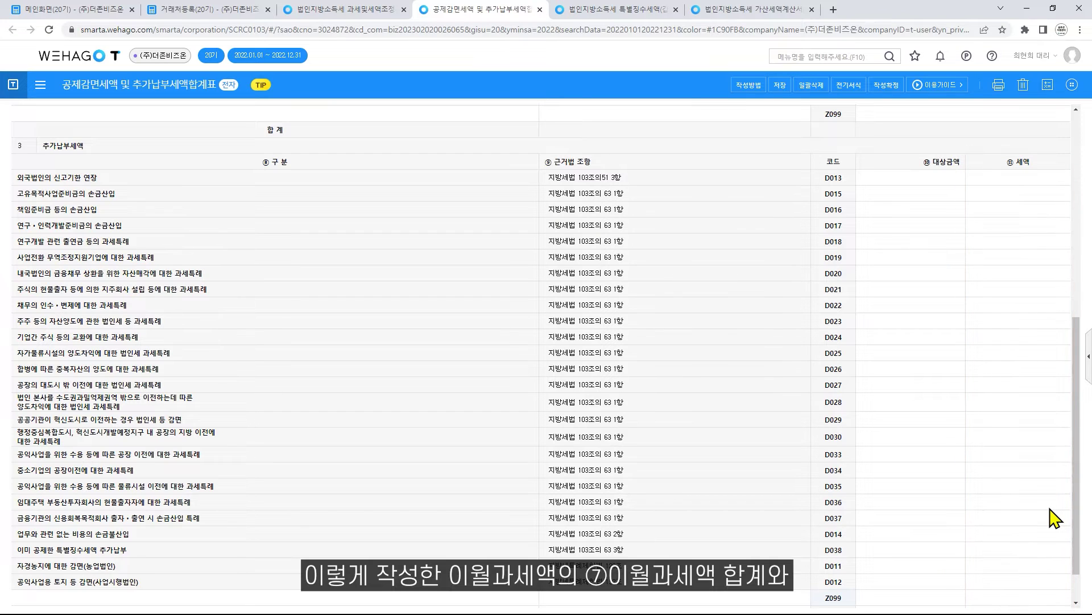
pyautogui.scroll(4, 1056, 518)
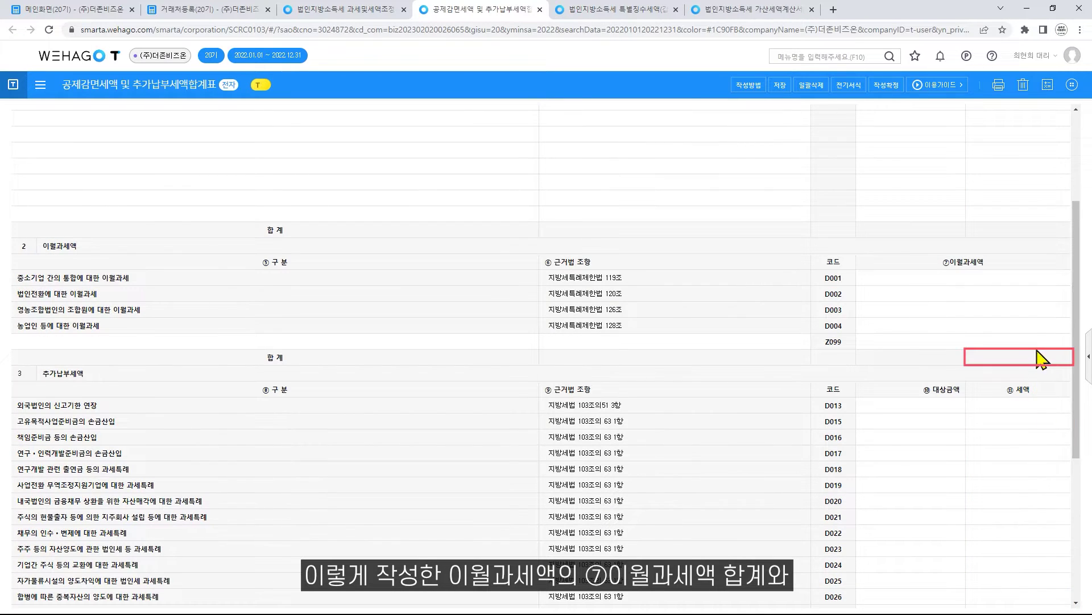
pyautogui.scroll(-5, 1056, 516)
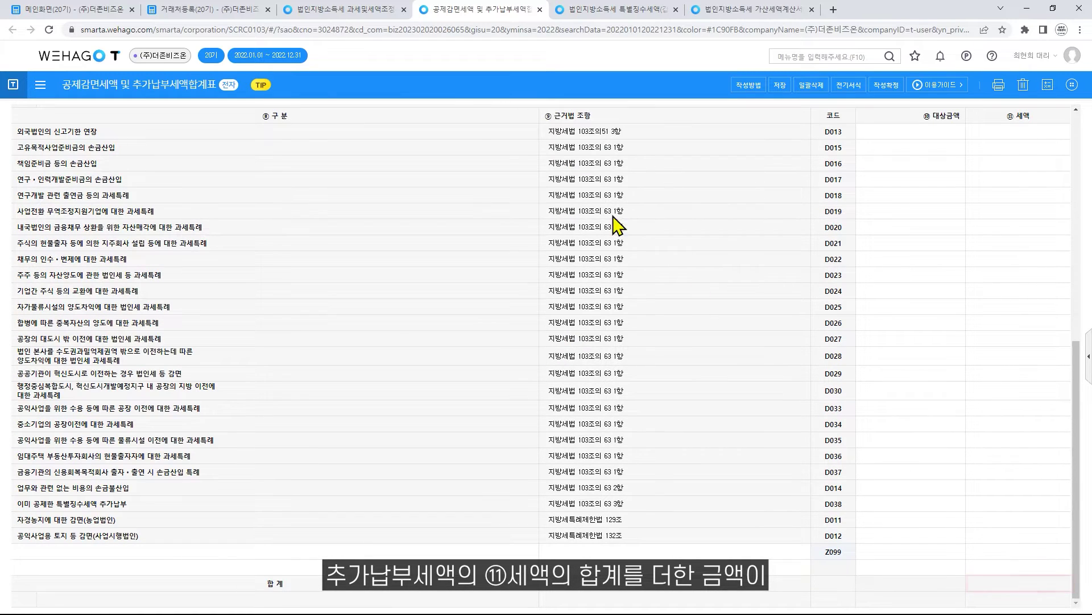
pyautogui.click(361, 10)
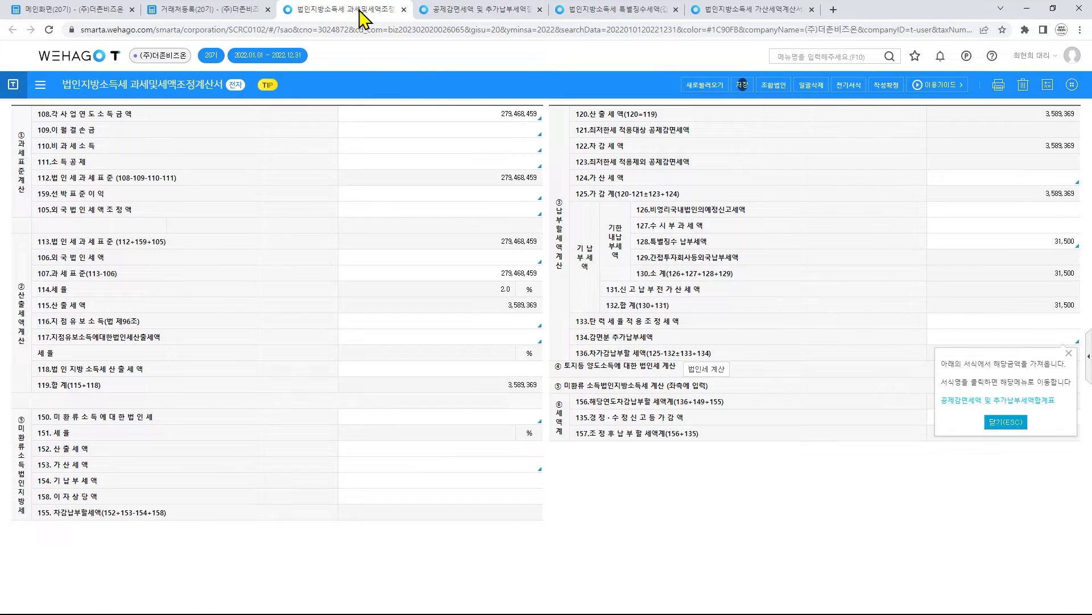
pyautogui.click(993, 339)
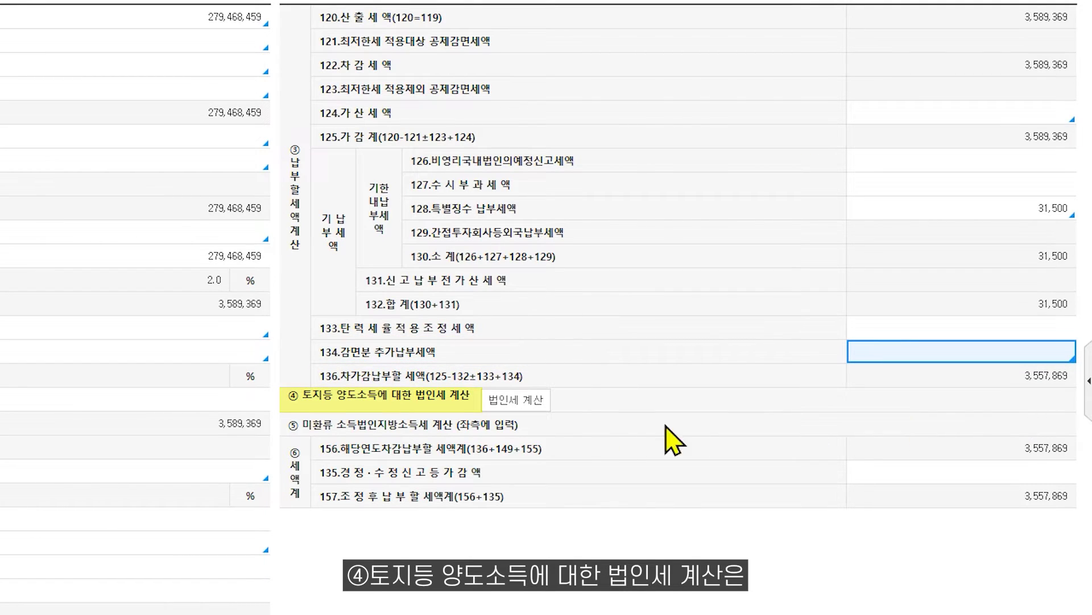
# Step: Examine the 토지등 양도소득 법인지방소득세 calculation and the source form of 150.미환류소득에대한법인세
pyautogui.click(532, 401)
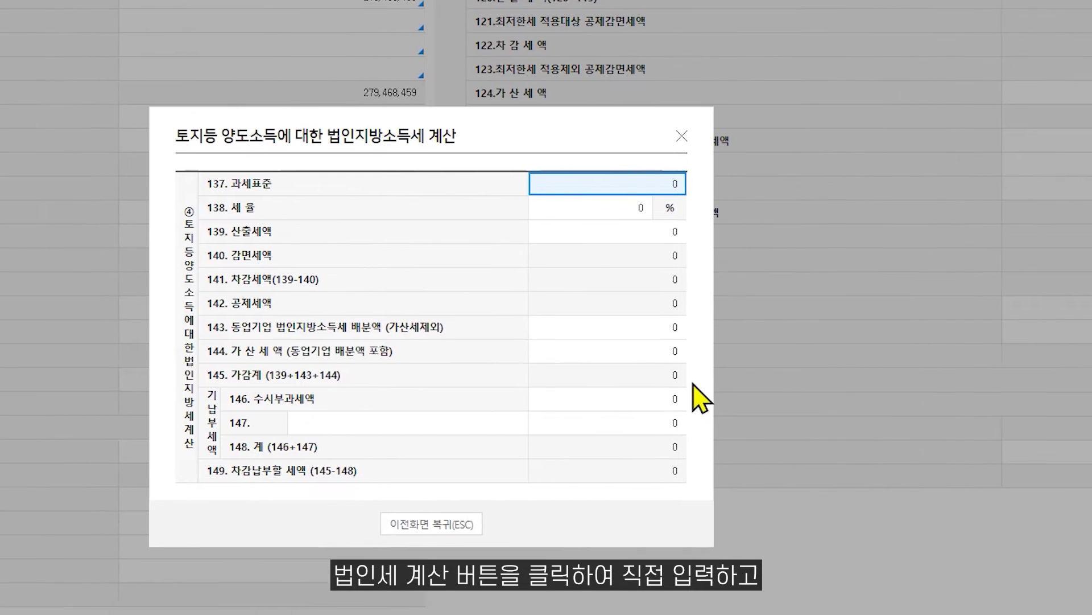
pyautogui.click(575, 507)
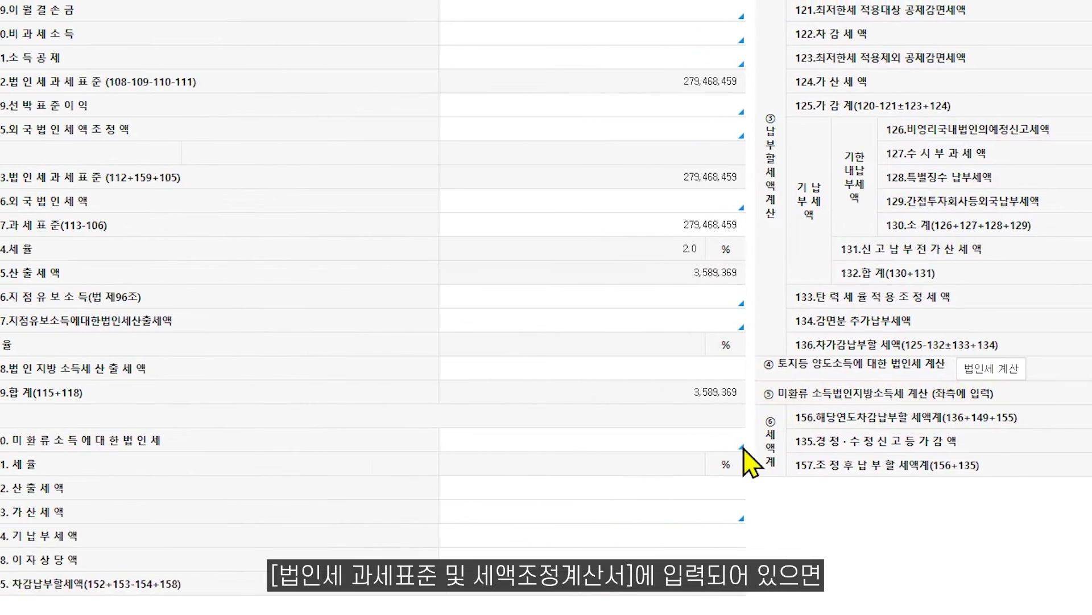
pyautogui.click(542, 441)
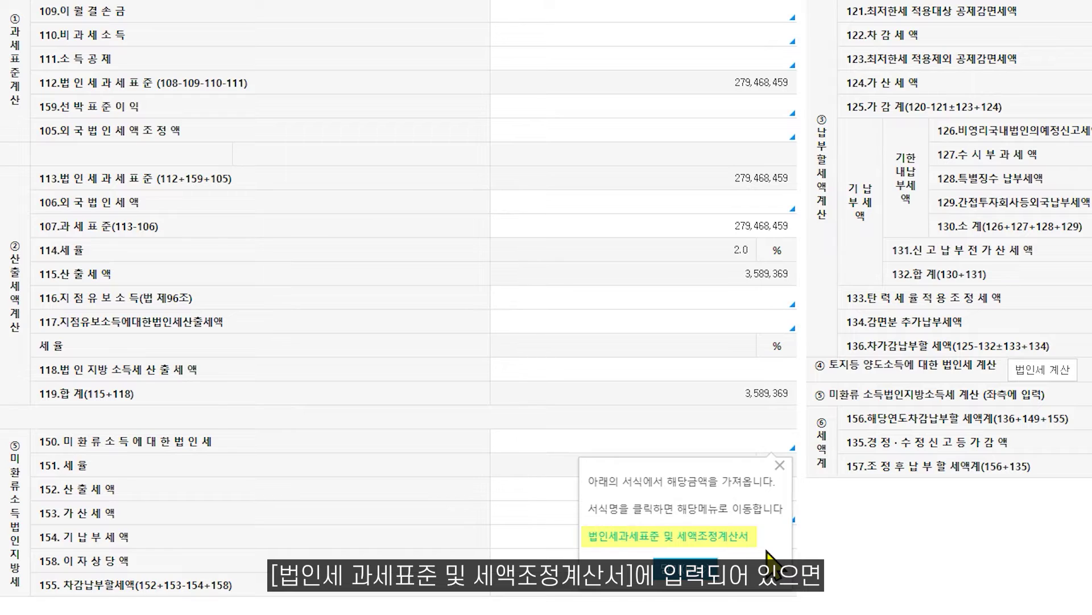
pyautogui.click(705, 572)
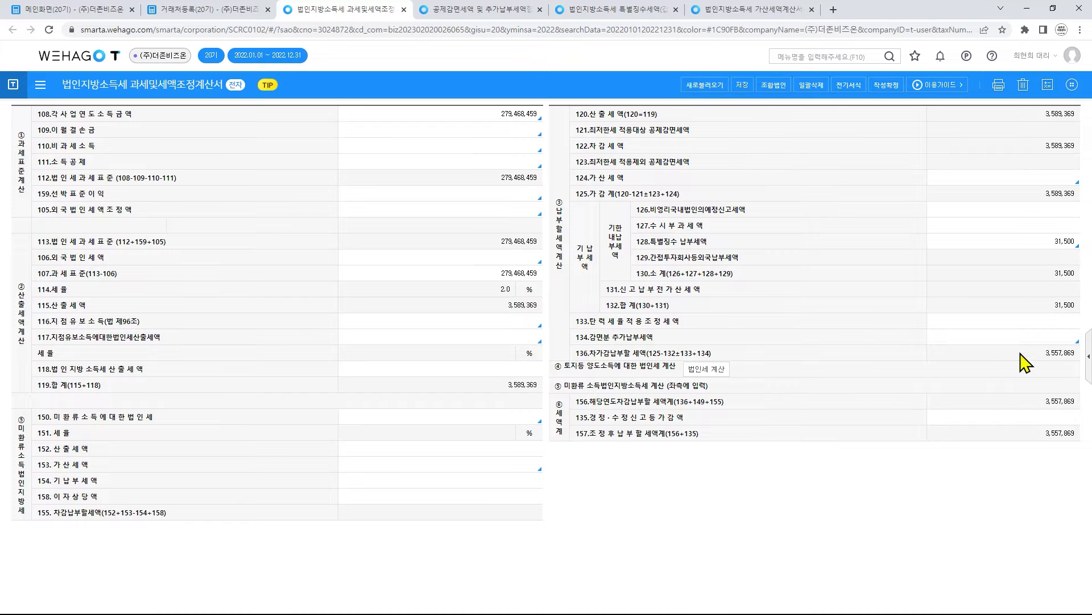
pyautogui.click(707, 369)
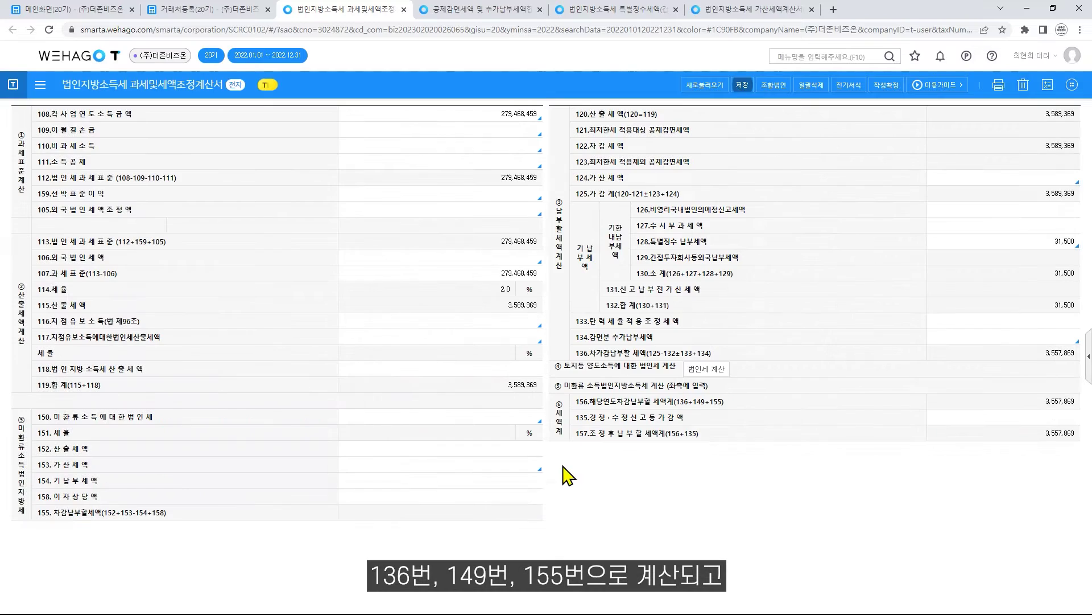
pyautogui.click(562, 466)
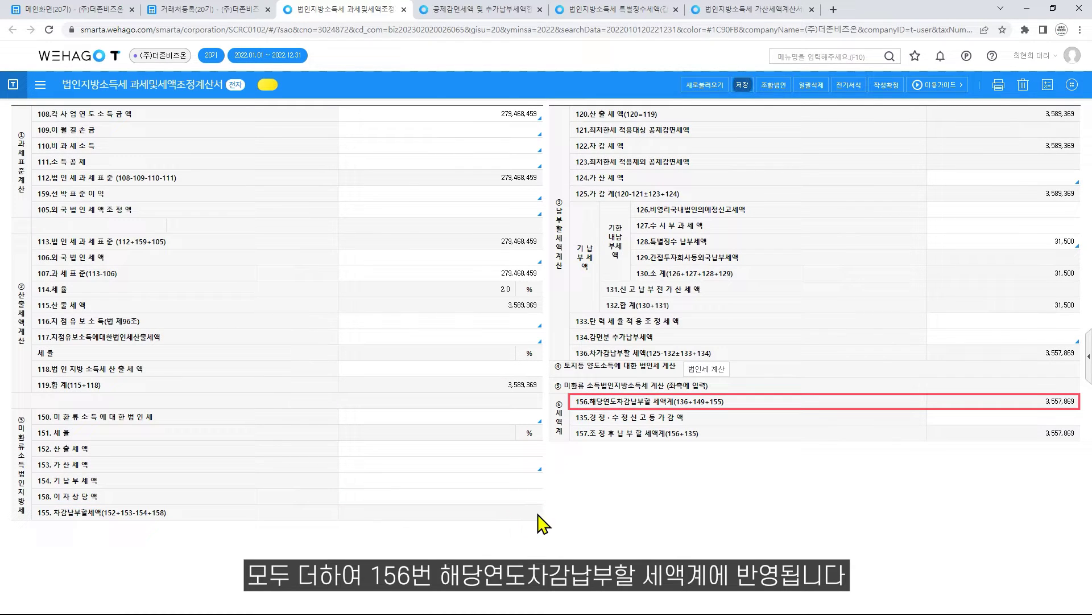
# Step: Save the 법인지방소득세 과세및세액조정계산서
pyautogui.click(1077, 418)
pyautogui.click(1077, 443)
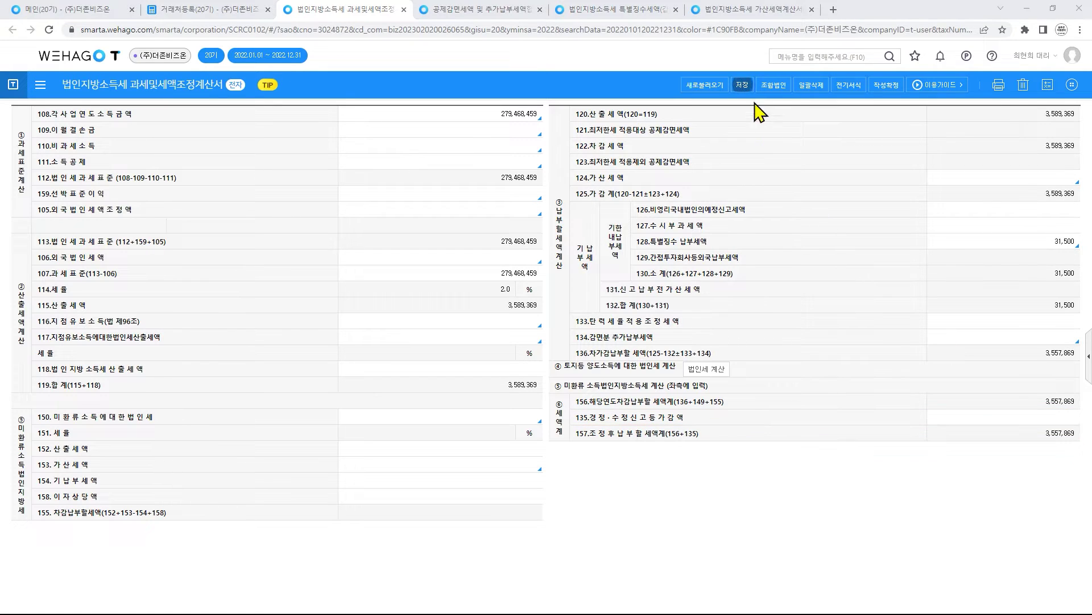
pyautogui.click(743, 85)
pyautogui.click(512, 350)
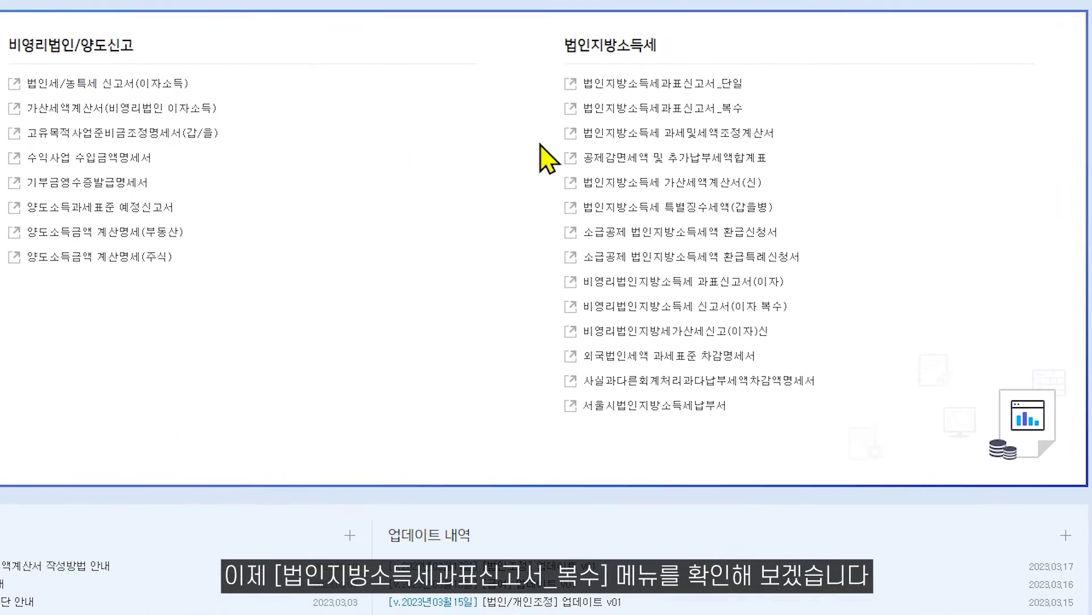
# Step: Open the 법인지방소득세과표신고서_복수, add 용산지점 as a workplace, and open the company code lookup for the next row
pyautogui.click(678, 117)
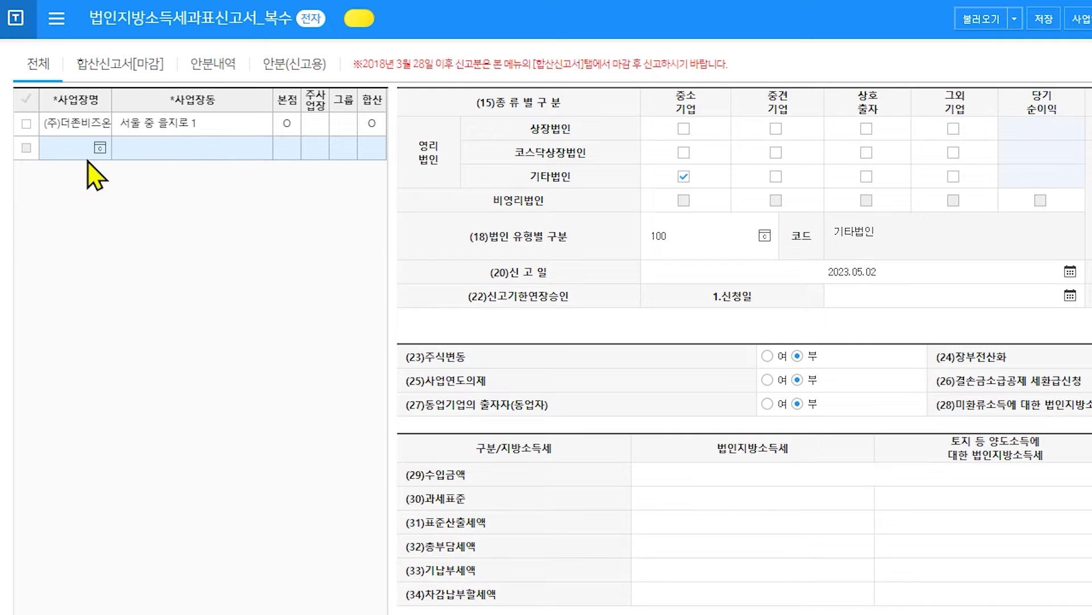
pyautogui.click(57, 153)
pyautogui.write('용산지점')
pyautogui.press('Return')
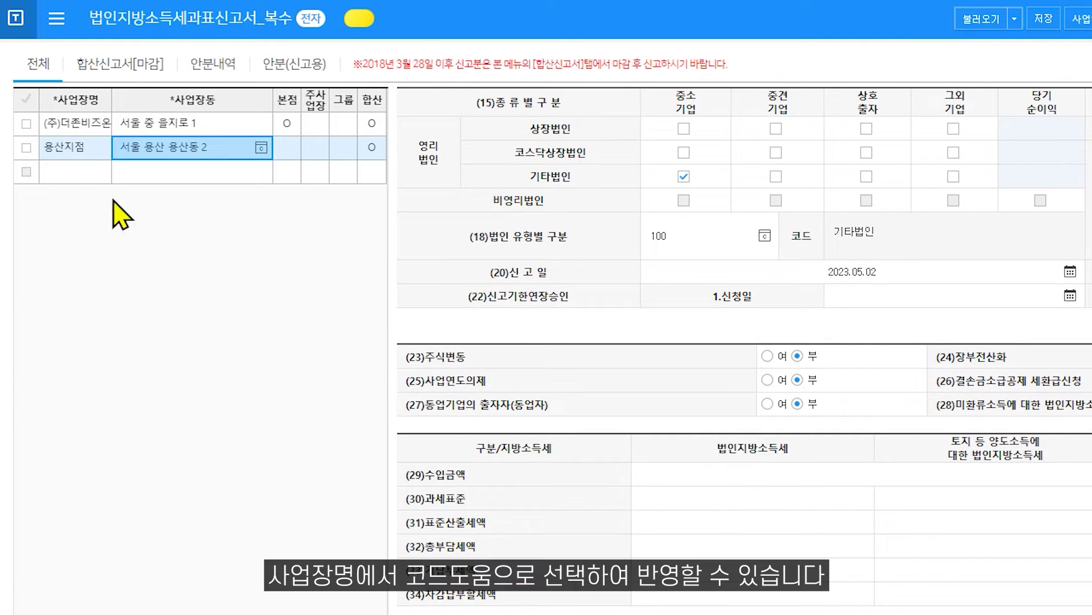
pyautogui.click(100, 170)
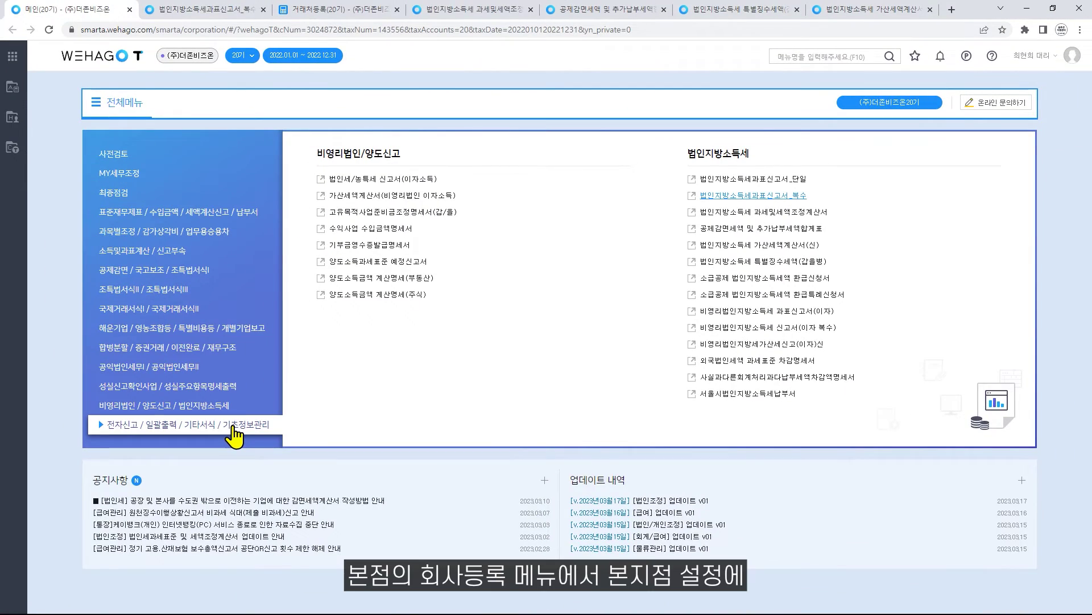
# Step: Open 회사등록 and check the branches registered in the head office's 본지점 설정
pyautogui.click(213, 439)
pyautogui.click(691, 396)
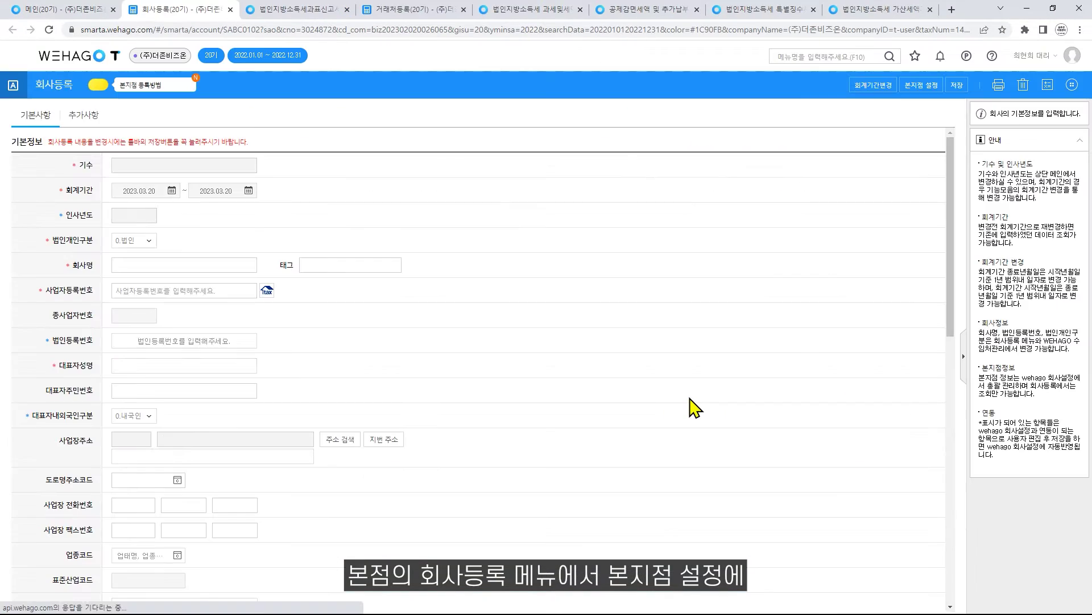
pyautogui.click(922, 85)
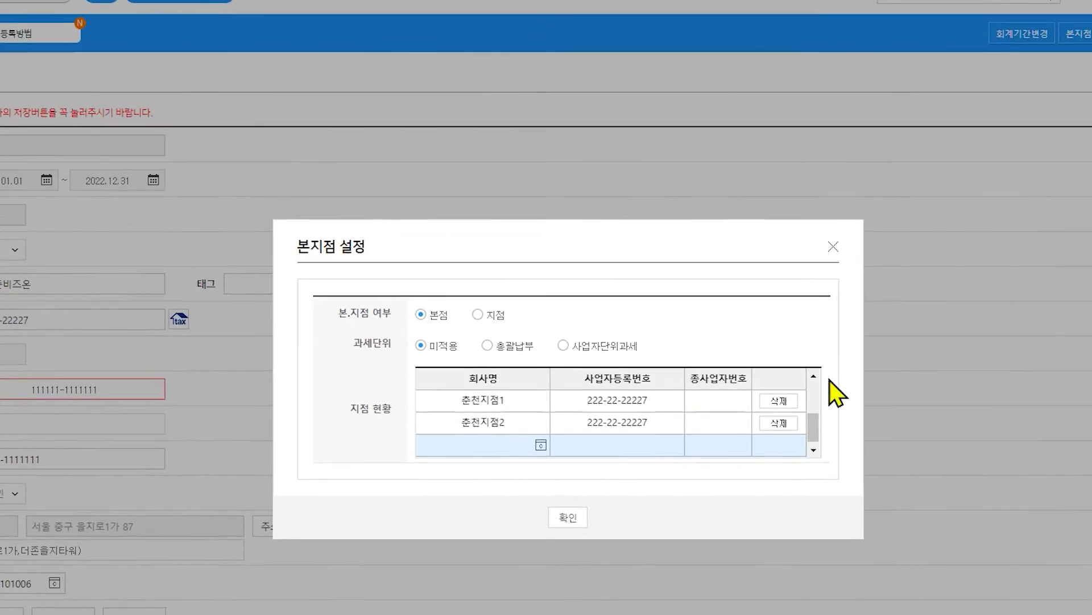
pyautogui.moveTo(842, 438)
pyautogui.mouseDown()
pyautogui.moveTo(839, 398)
pyautogui.moveTo(843, 455)
pyautogui.mouseUp()
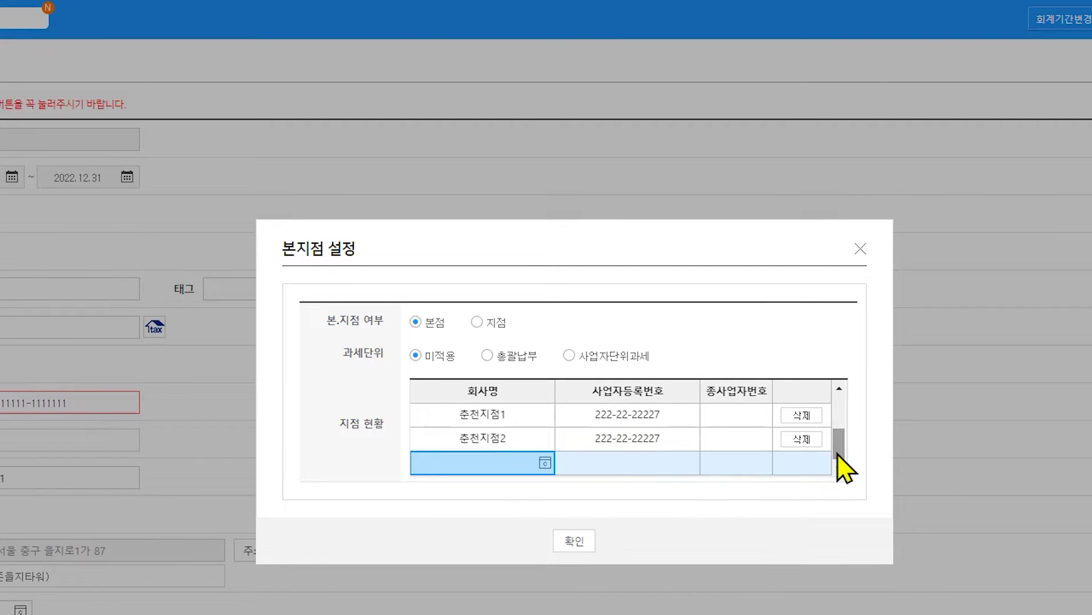
pyautogui.click(574, 540)
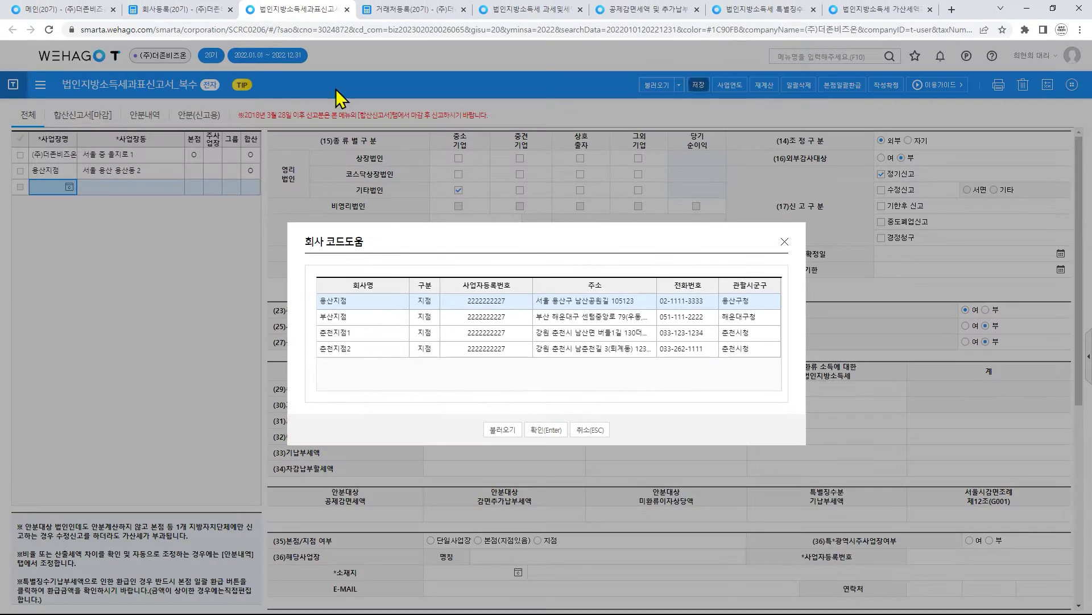
# Step: Add 부산지점, 춘천지점1 and 춘천지점2 to the workplace list of the 법인지방소득세과표신고서_복수 from the company code lookup
pyautogui.click(385, 317)
pyautogui.click(551, 432)
pyautogui.click(69, 202)
pyautogui.click(410, 341)
pyautogui.click(545, 430)
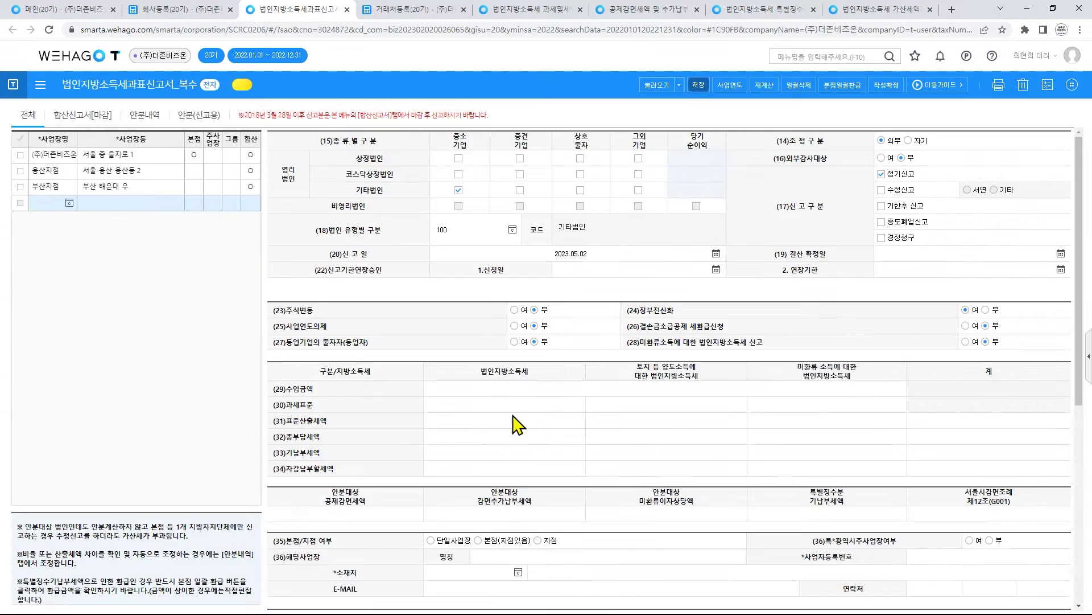
pyautogui.click(74, 219)
pyautogui.click(361, 331)
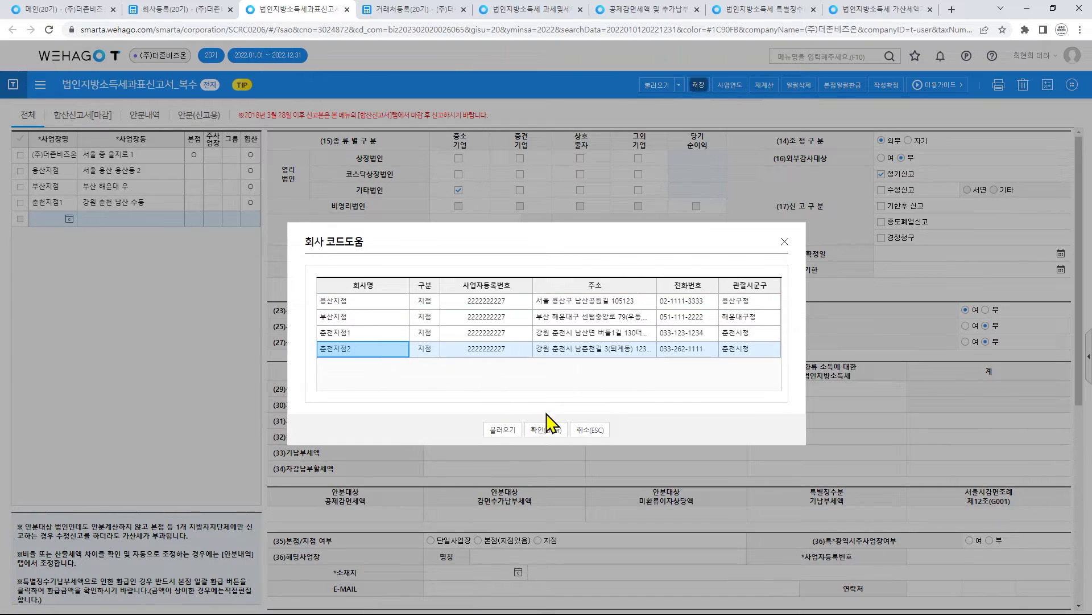
pyautogui.click(550, 429)
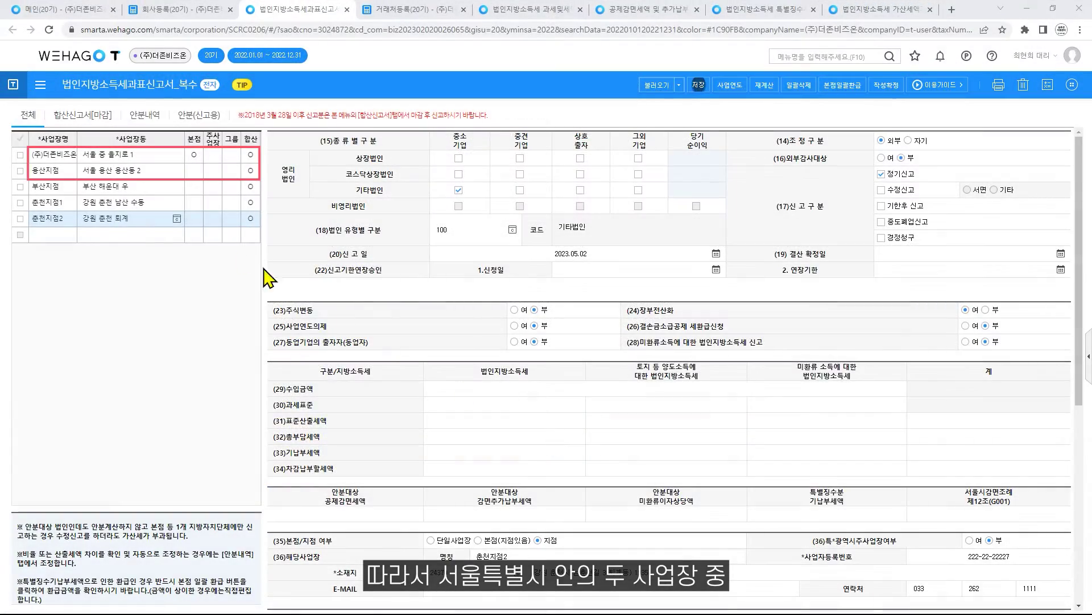
# Step: Mark the head office (주)더존비즈온 as the 주사업장 in the workplace list and confirm the change for its group
pyautogui.click(157, 154)
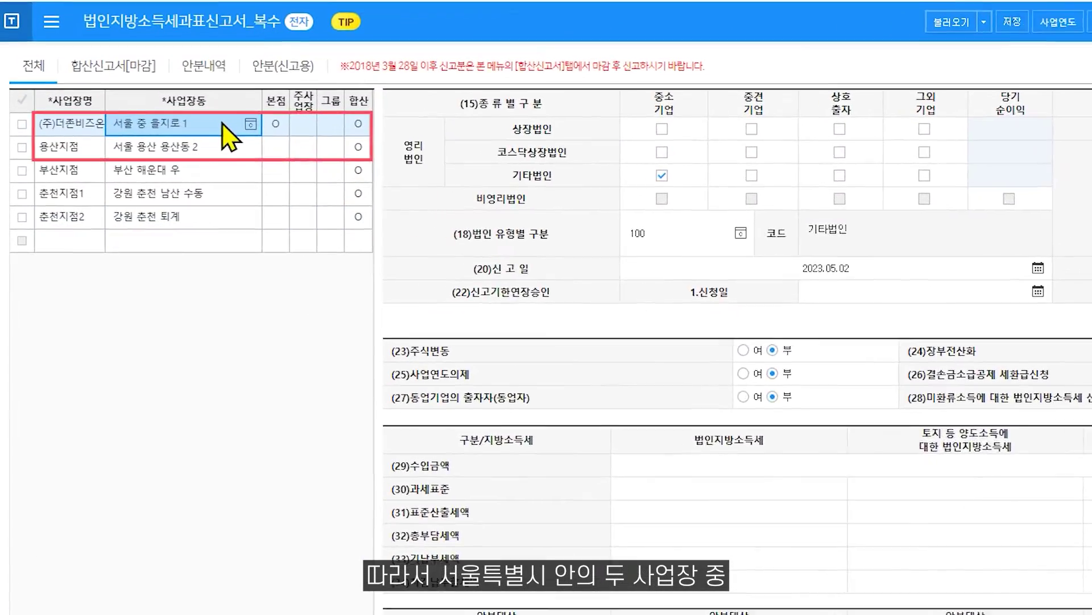
pyautogui.click(311, 126)
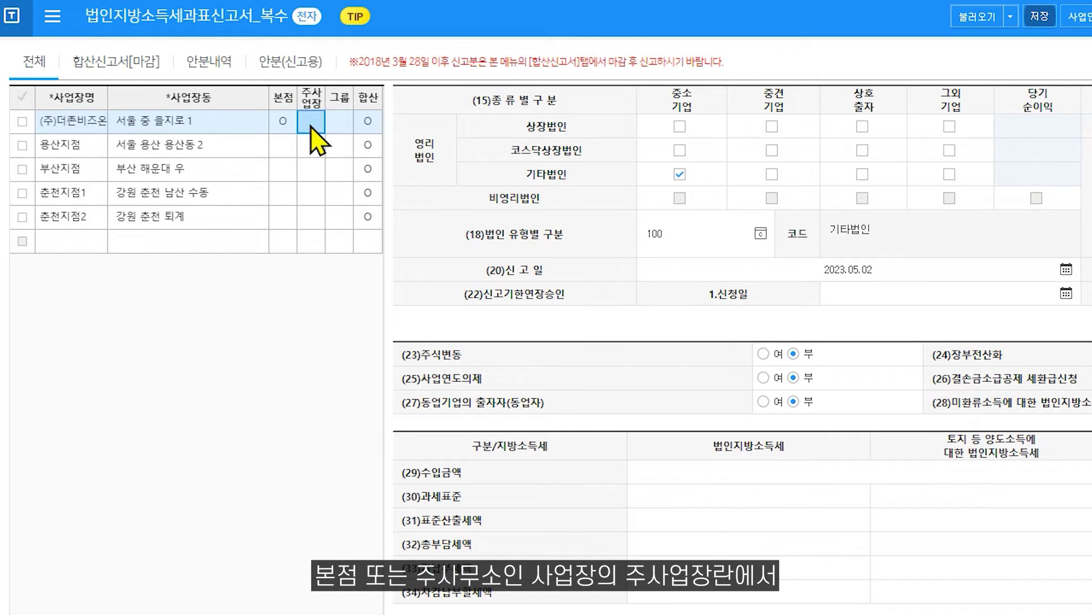
pyautogui.press('1')
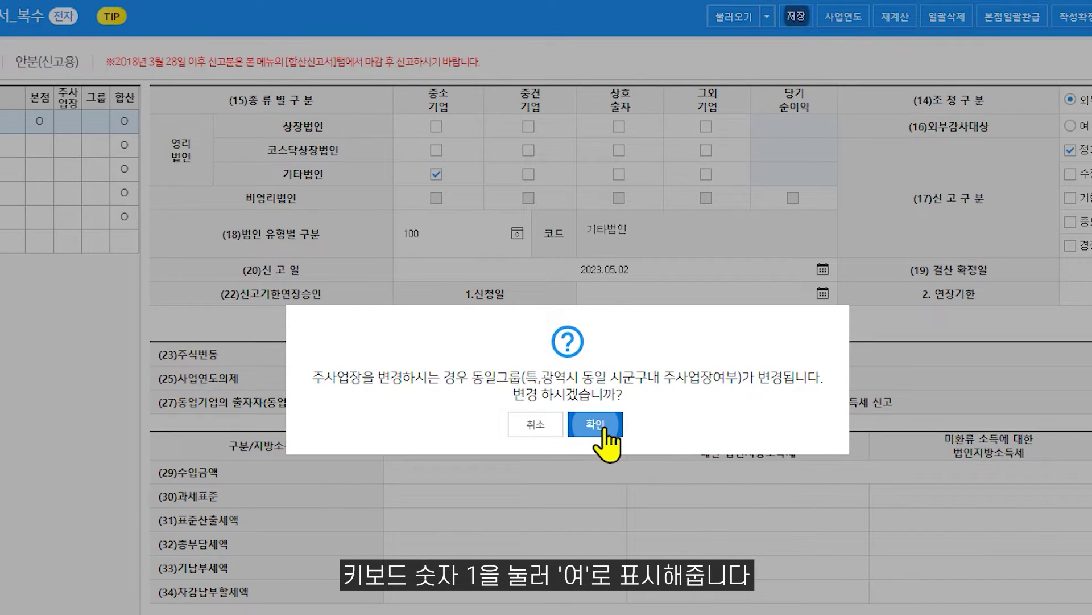
pyautogui.click(604, 428)
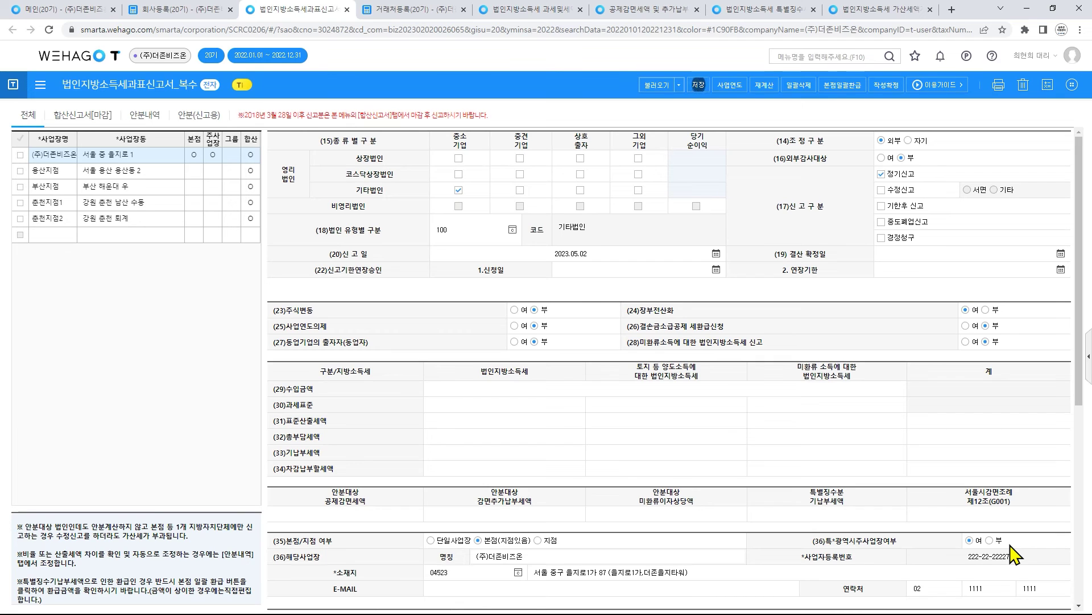
# Step: Read the 참고사항 notes on combined filing for metropolitan-city areas and close them
pyautogui.click(1072, 87)
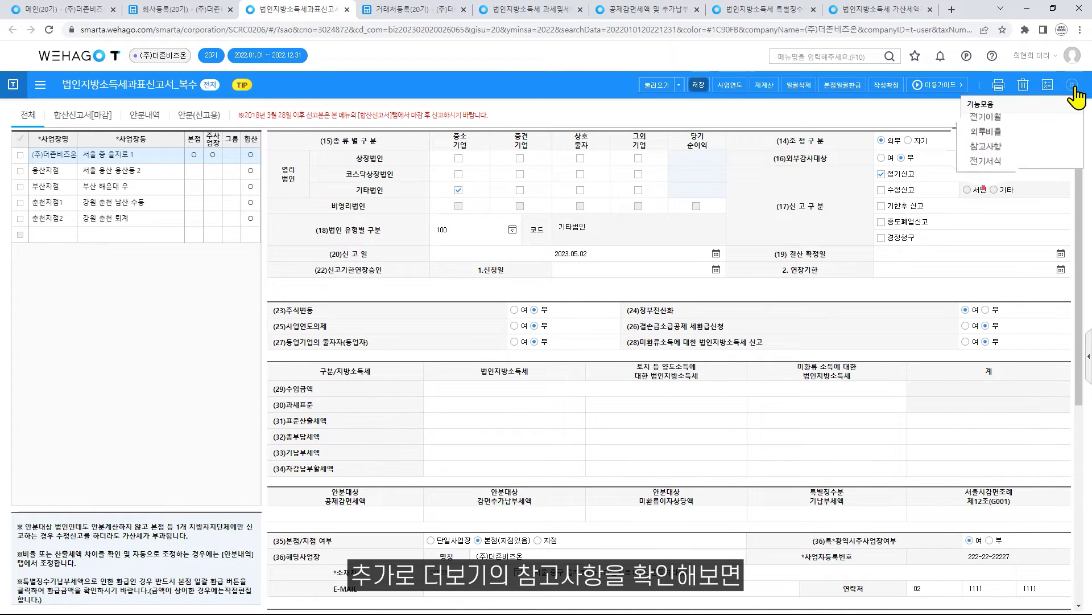
pyautogui.click(1002, 147)
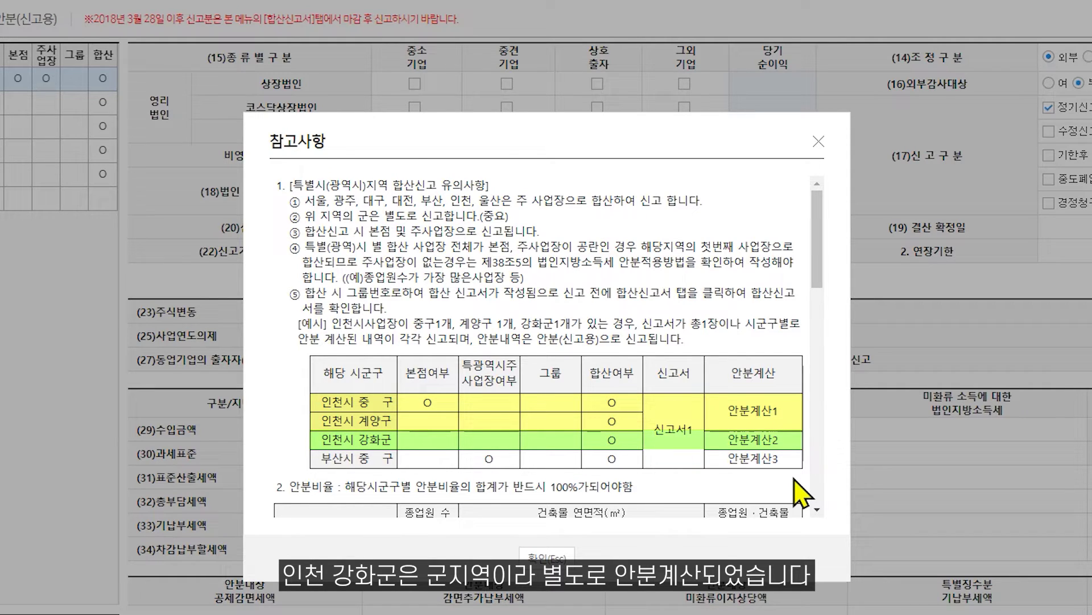
pyautogui.click(546, 557)
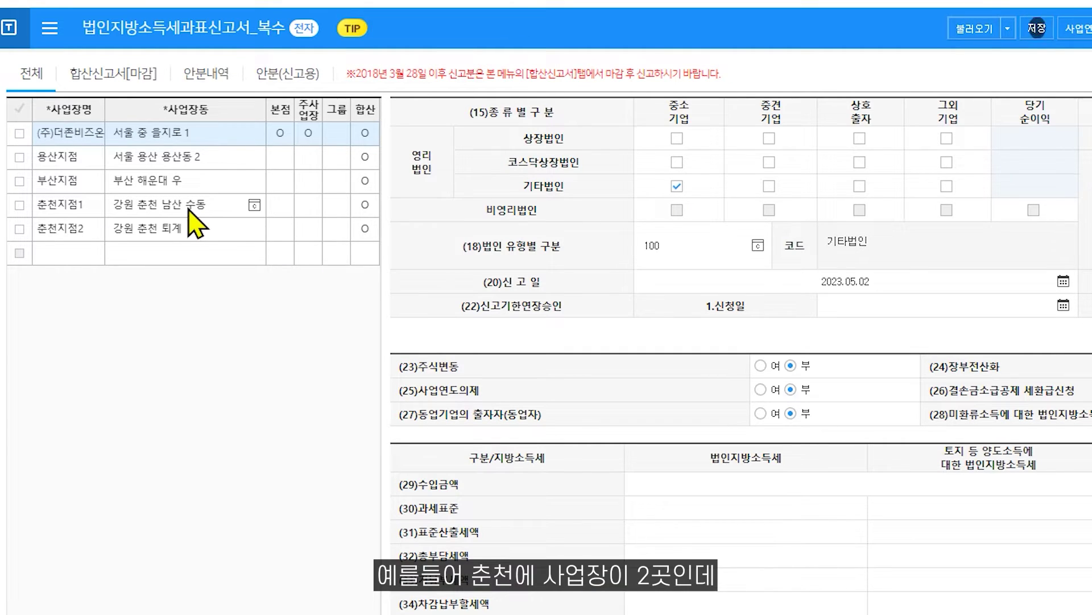
# Step: Check in the 합산신고서[마감] how 춘천지점1 and 춘천지점2 are listed while their 그룹 is blank
pyautogui.click(258, 208)
pyautogui.click(225, 233)
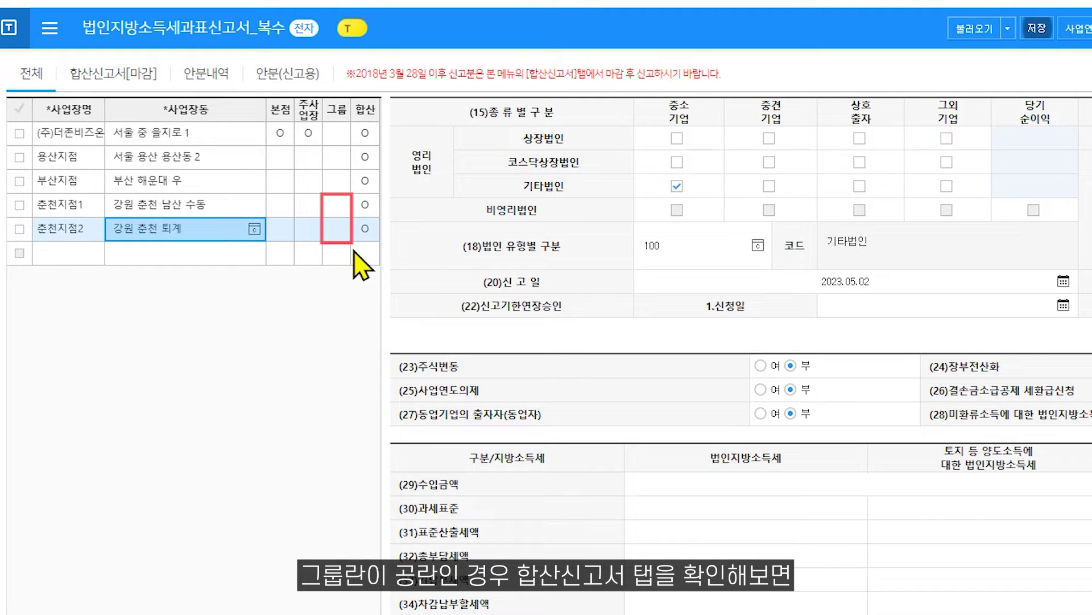
pyautogui.click(135, 80)
pyautogui.click(206, 187)
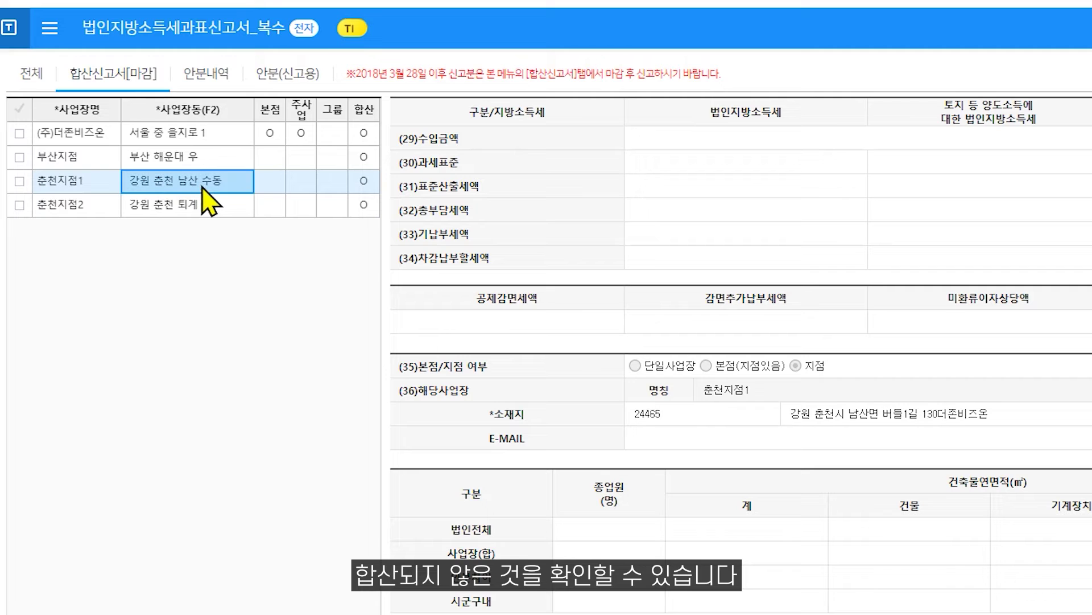
pyautogui.click(210, 207)
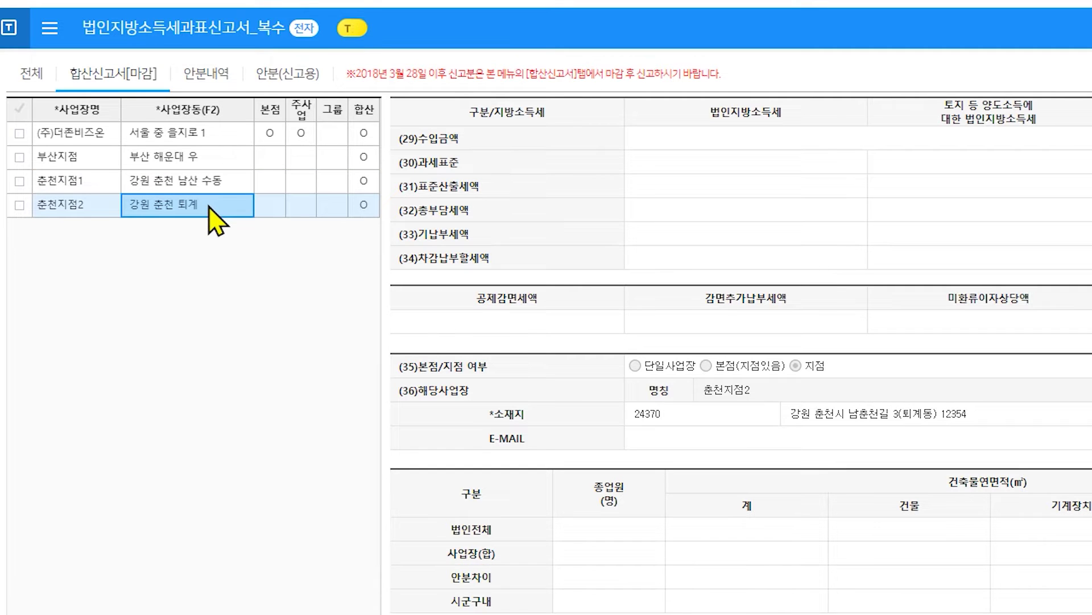
# Step: Set 그룹 to 1 for both 춘천지점1 and 춘천지점2, and check the grouping in the 합산신고서[마감]
pyautogui.click(33, 74)
pyautogui.click(331, 204)
pyautogui.write('1')
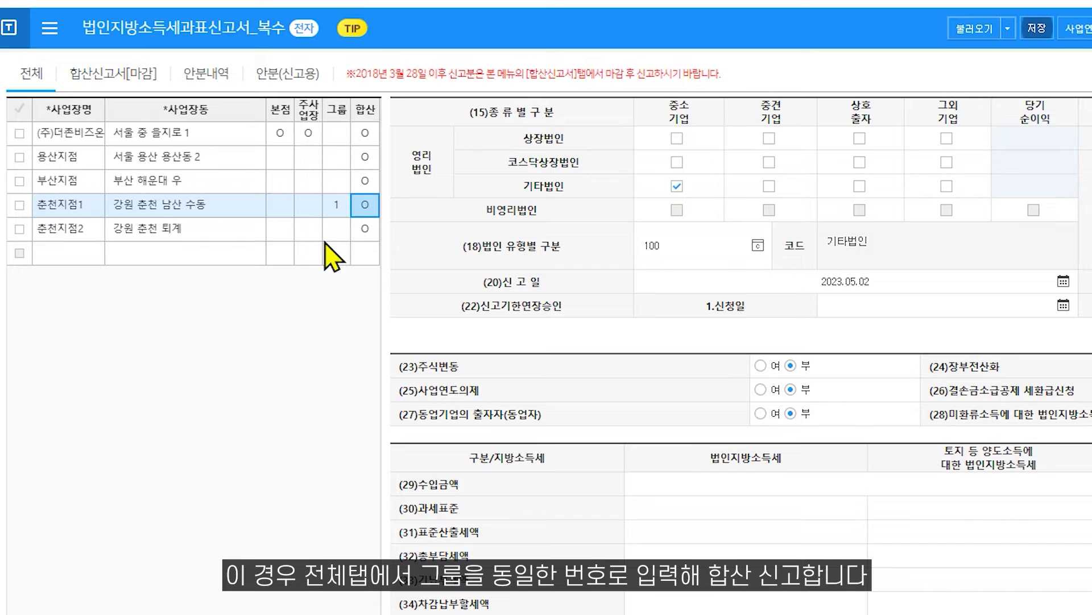
pyautogui.click(338, 229)
pyautogui.write('1')
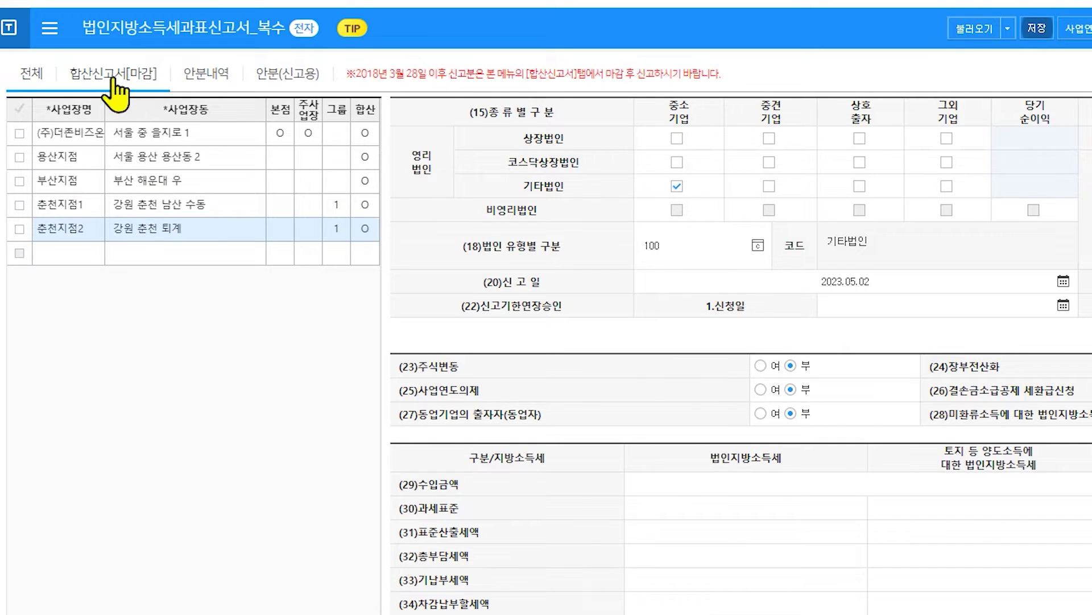
pyautogui.click(113, 75)
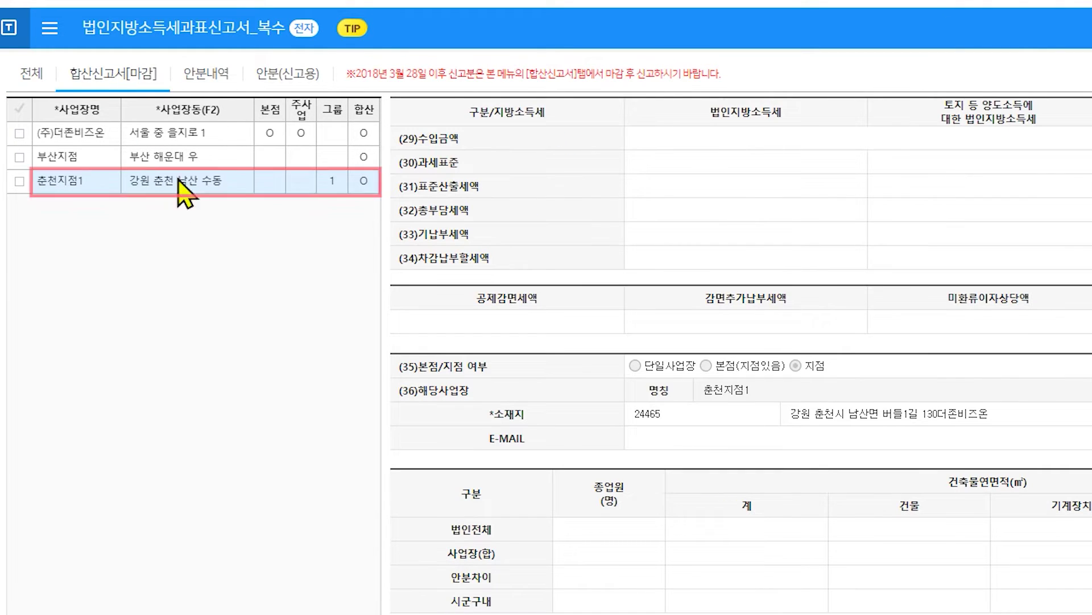
# Step: Reload the tax amounts from the related forms into the 전체 view using 새로불러오기
pyautogui.click(31, 74)
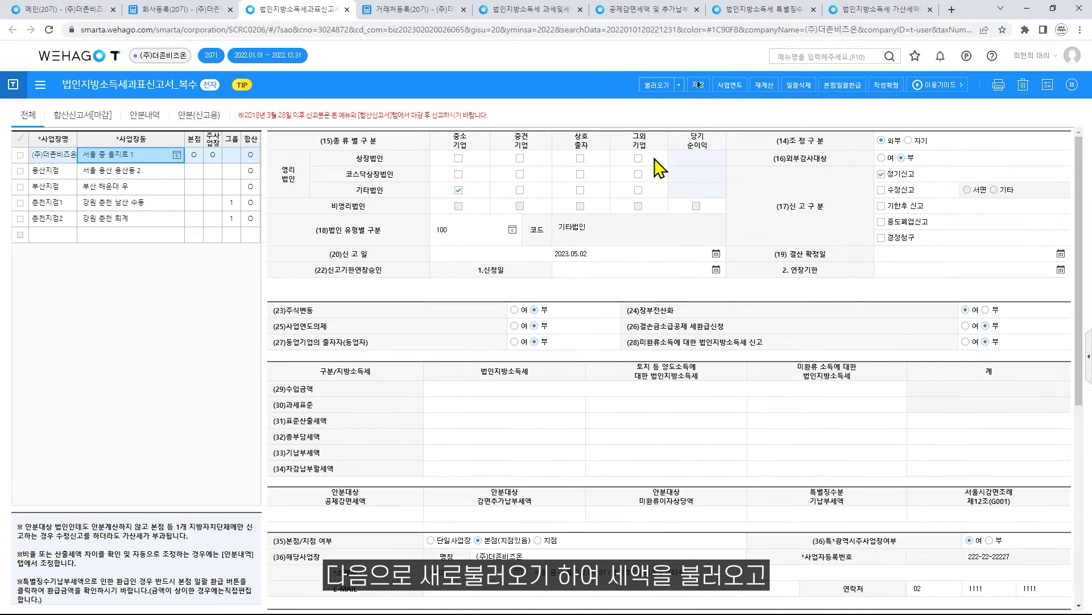
pyautogui.click(679, 85)
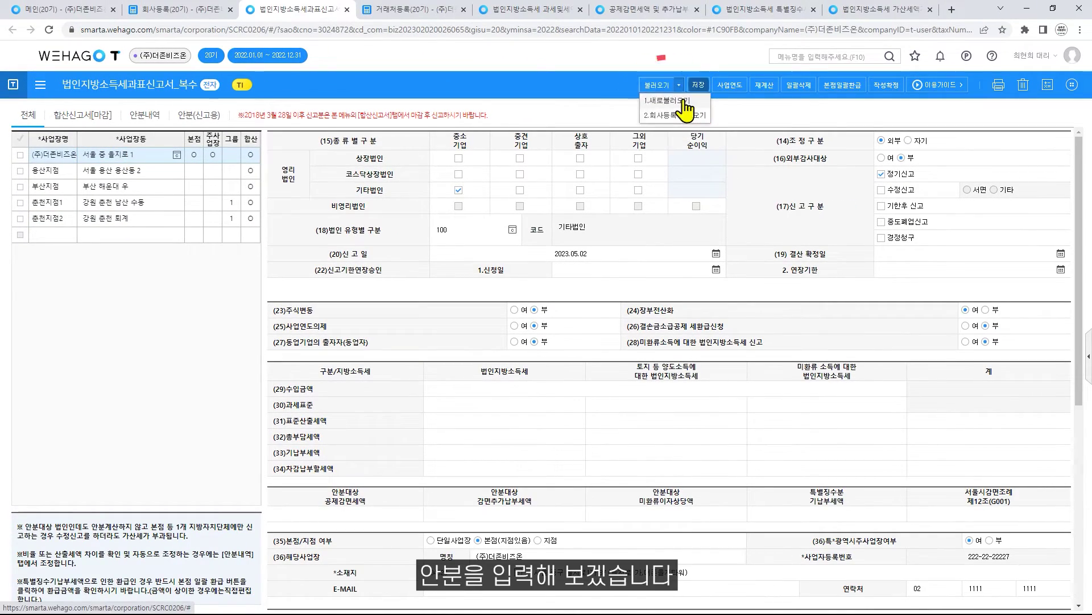
pyautogui.click(682, 100)
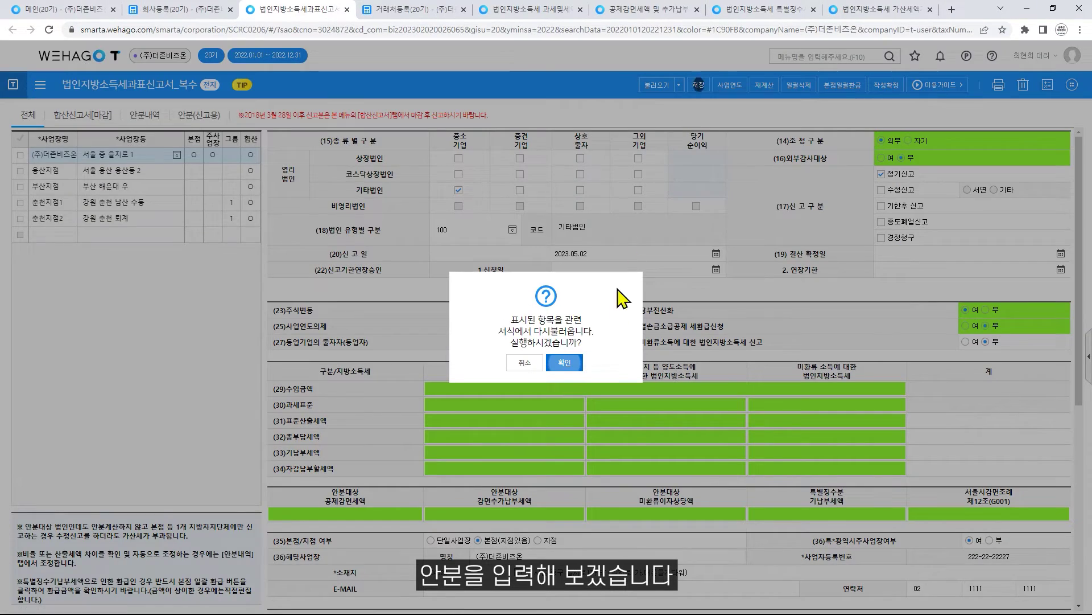
pyautogui.click(572, 367)
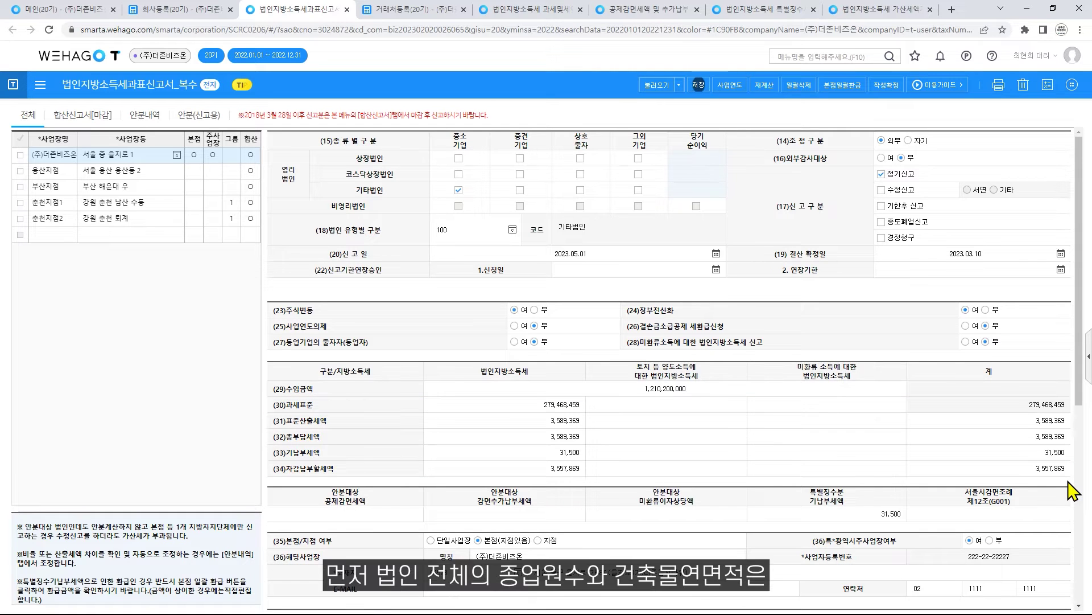
# Step: Enter the 법인전체 apportionment data: 종업원 1,000, 건물 10,000, 기계장치 1,000 and 시설물 1,000
pyautogui.scroll(-5, 1073, 490)
pyautogui.scroll(-1, 1072, 491)
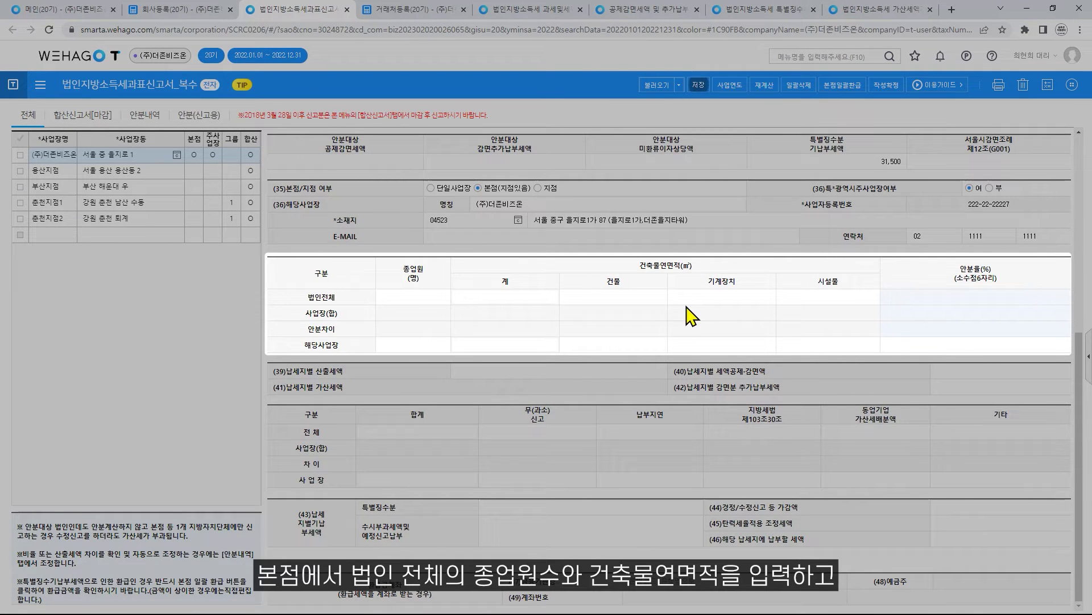
pyautogui.click(420, 297)
pyautogui.write('1000')
pyautogui.press('Return')
pyautogui.write('100000')
pyautogui.press('Return')
pyautogui.write('1000')
pyautogui.press('Return')
pyautogui.write('1000')
pyautogui.press('Return')
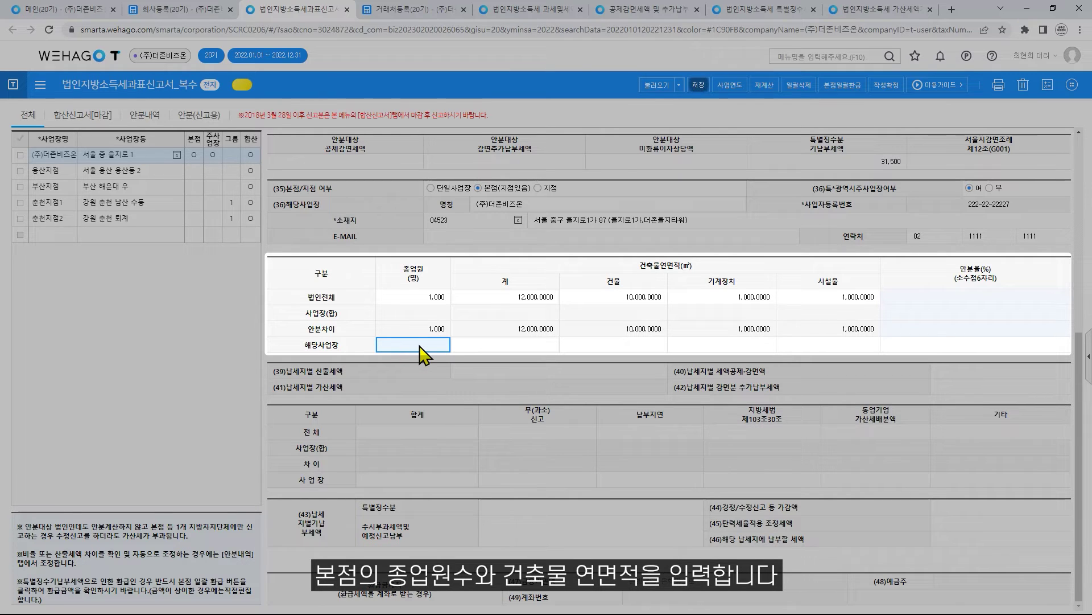
# Step: Enter the head office's 해당사업장 data: 종업원 500, 건물 5,000, 기계장치 1,000 and 시설물 1,000
pyautogui.write('500')
pyautogui.press('Return')
pyautogui.write('5,000')
pyautogui.press('Return')
pyautogui.write('1000')
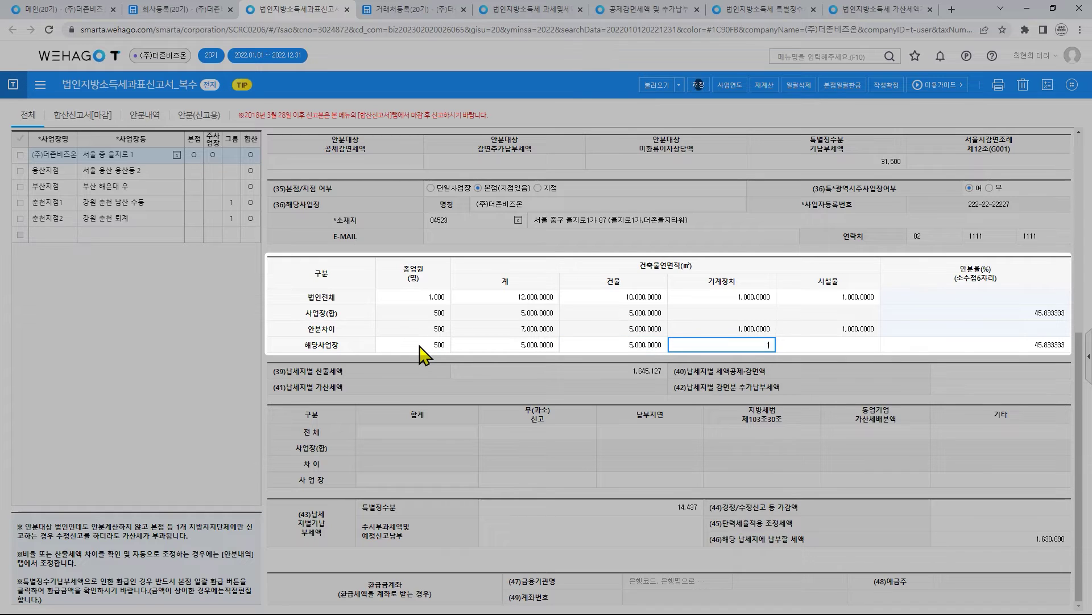
pyautogui.press('Return')
pyautogui.write('1,000')
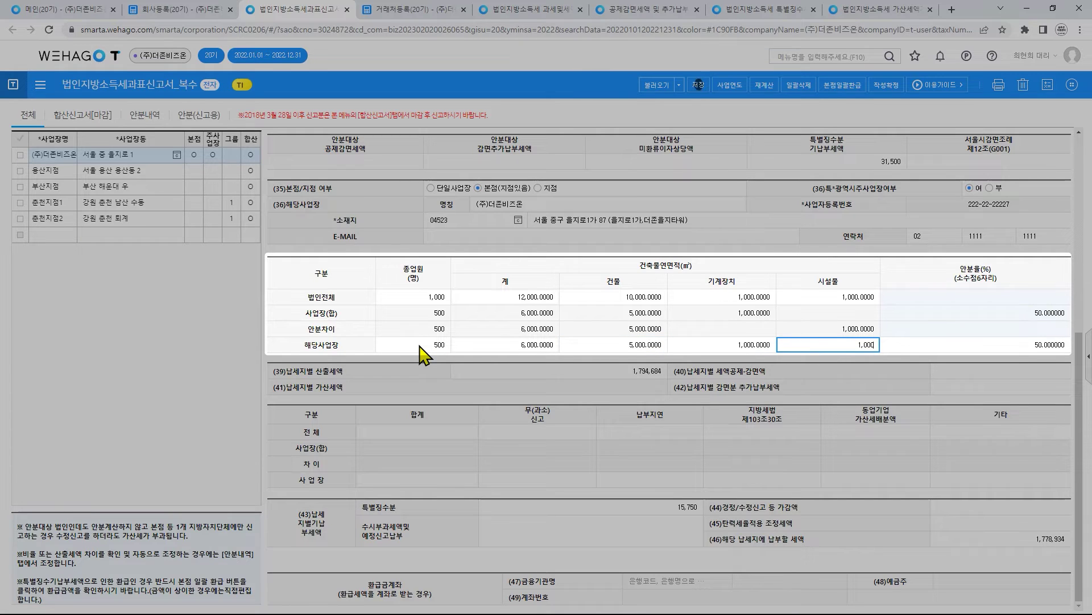
pyautogui.press('Return')
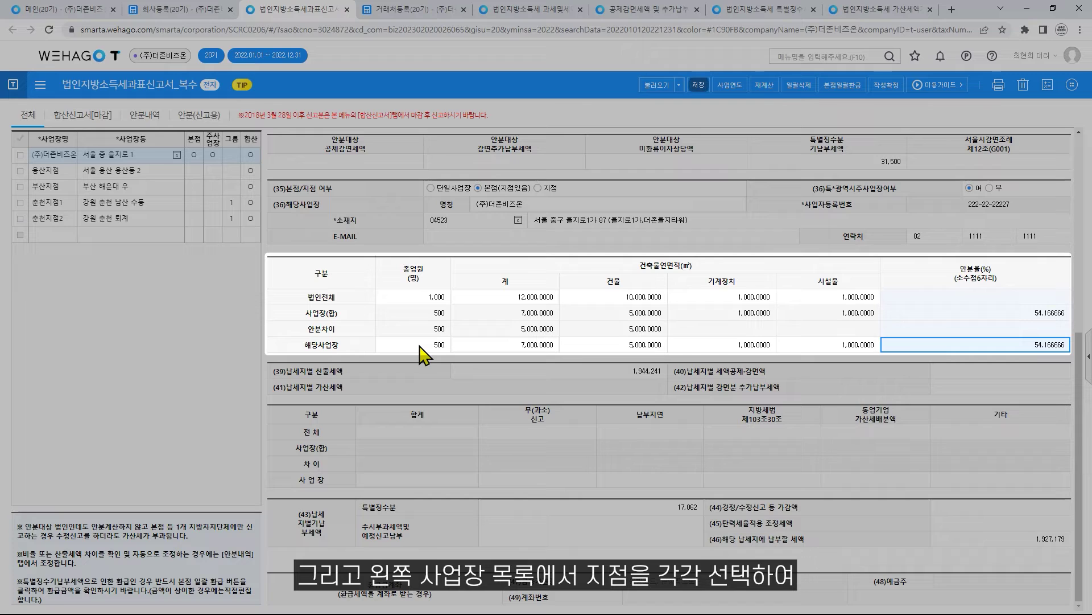
# Step: Enter 종업원 200 and 건물 2,000 in the 해당사업장 row for 용산지점
pyautogui.click(156, 170)
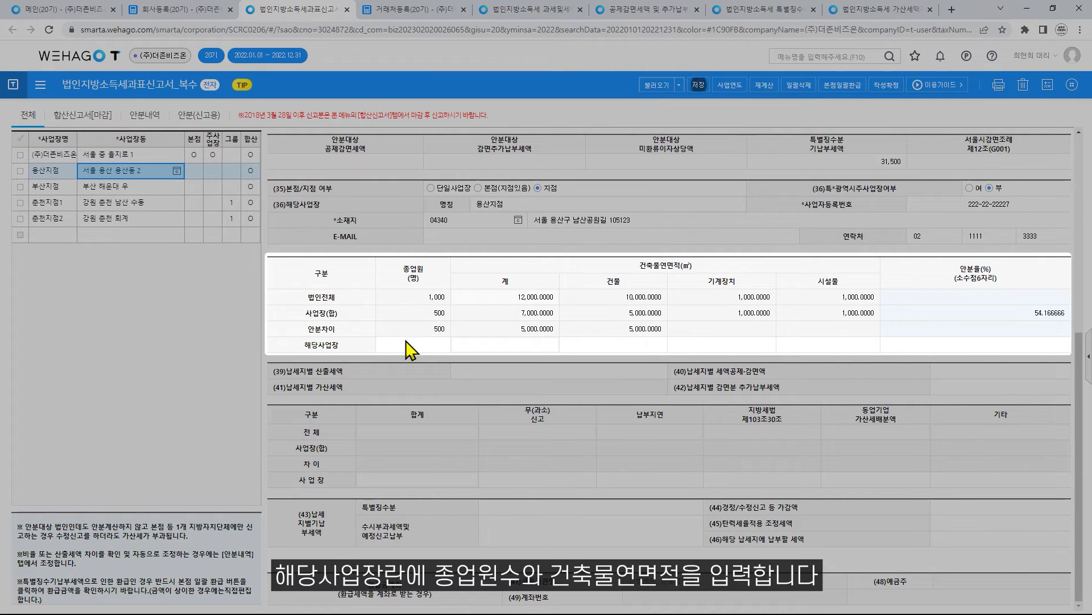
pyautogui.click(410, 344)
pyautogui.write('200')
pyautogui.press('Return')
pyautogui.write('2000')
pyautogui.press('Return')
# Step: Enter 종업원 100 and 건물 1,000 in the 해당사업장 row for 부산지점
pyautogui.click(168, 186)
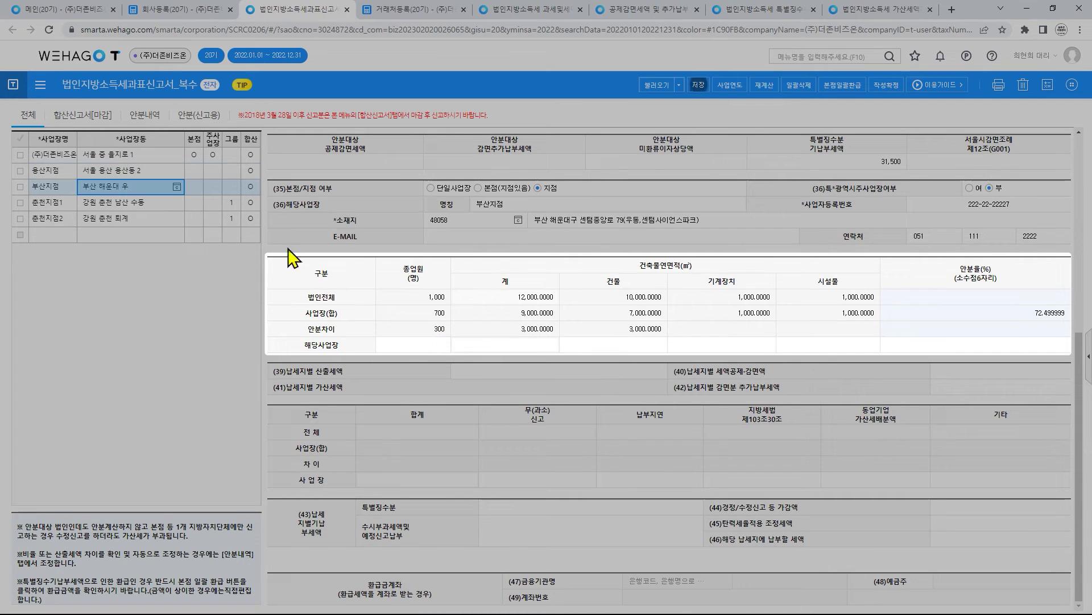
pyautogui.click(404, 345)
pyautogui.write('1,00')
pyautogui.press('Return')
pyautogui.write('1000')
pyautogui.press('Return')
# Step: Enter 종업원 100 and 건물 1,000 in the 해당사업장 row for 춘천지점1
pyautogui.click(125, 203)
pyautogui.click(403, 346)
pyautogui.write('100')
pyautogui.press('Return')
pyautogui.write('1000')
pyautogui.press('Return')
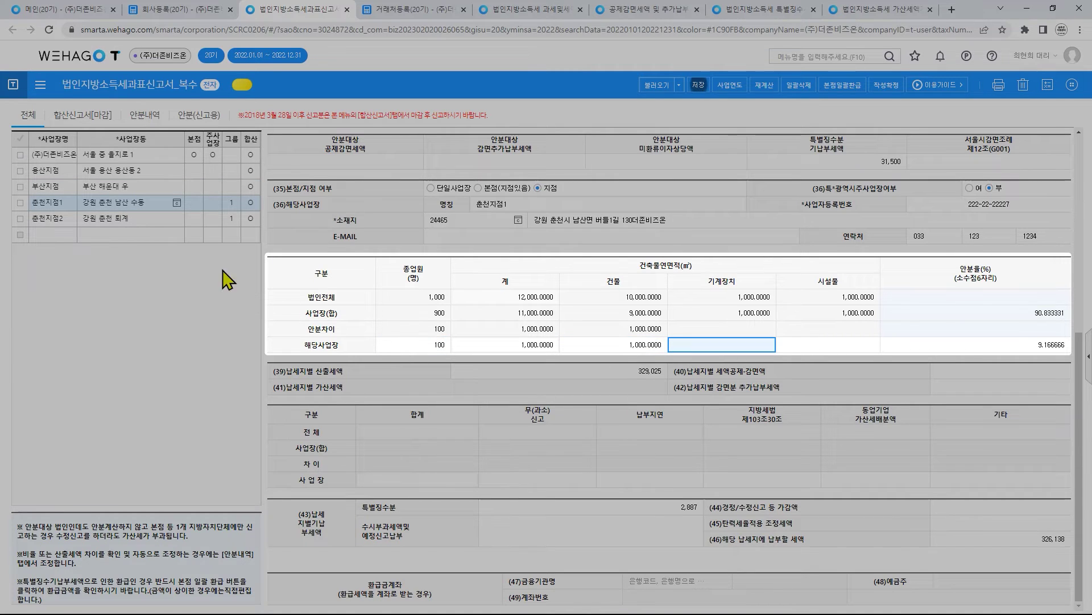
# Step: Enter 종업원 100 and 건물 1,000 in the 해당사업장 row for 춘천지점2
pyautogui.click(125, 218)
pyautogui.click(393, 345)
pyautogui.write('1,00')
pyautogui.press('Return')
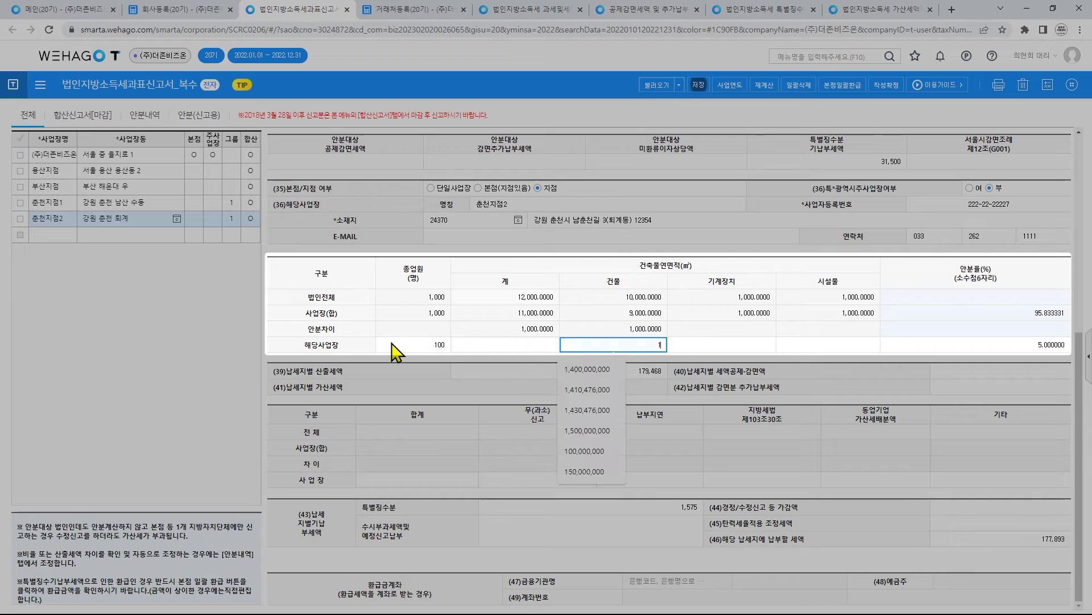
pyautogui.write('1000')
pyautogui.press('Return')
# Step: Review the 안분율(%) of each workplace and the 사업장(합) ratio on the head office
pyautogui.click(134, 156)
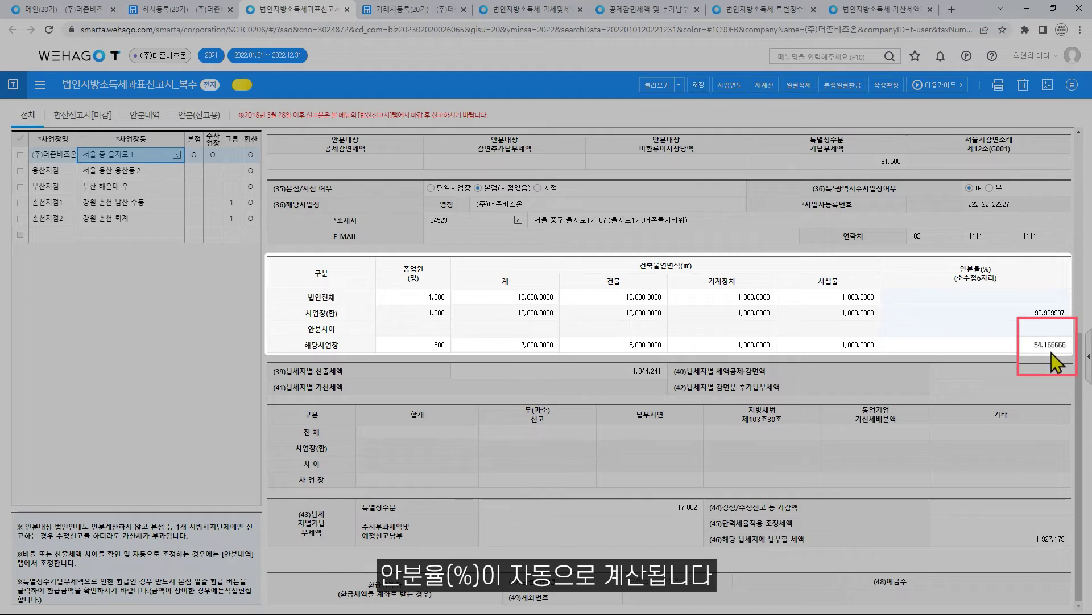
pyautogui.click(143, 174)
pyautogui.click(142, 188)
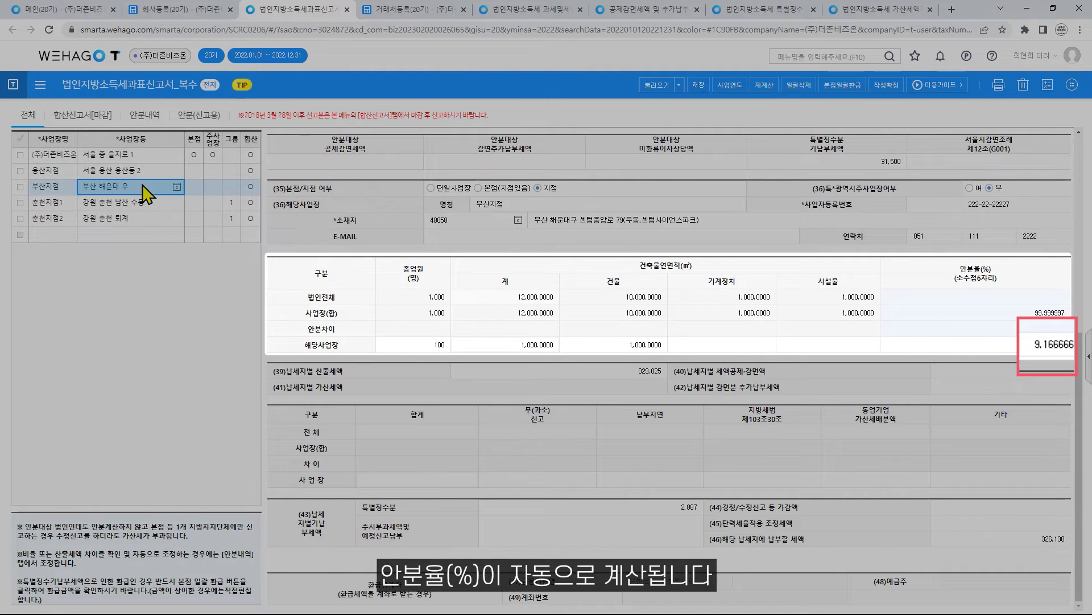
pyautogui.click(132, 203)
pyautogui.click(133, 219)
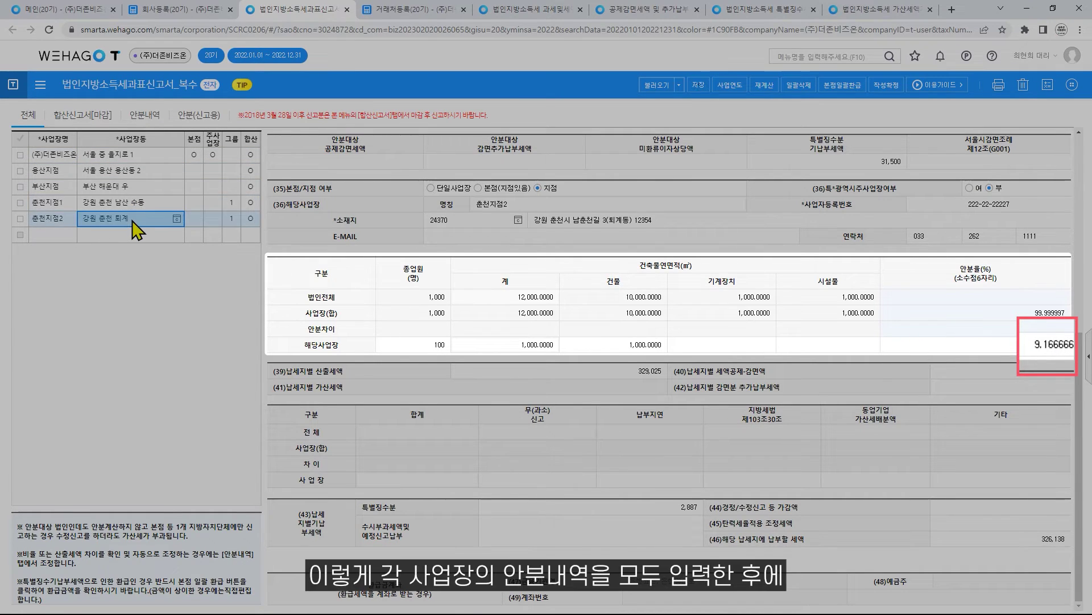
pyautogui.click(138, 156)
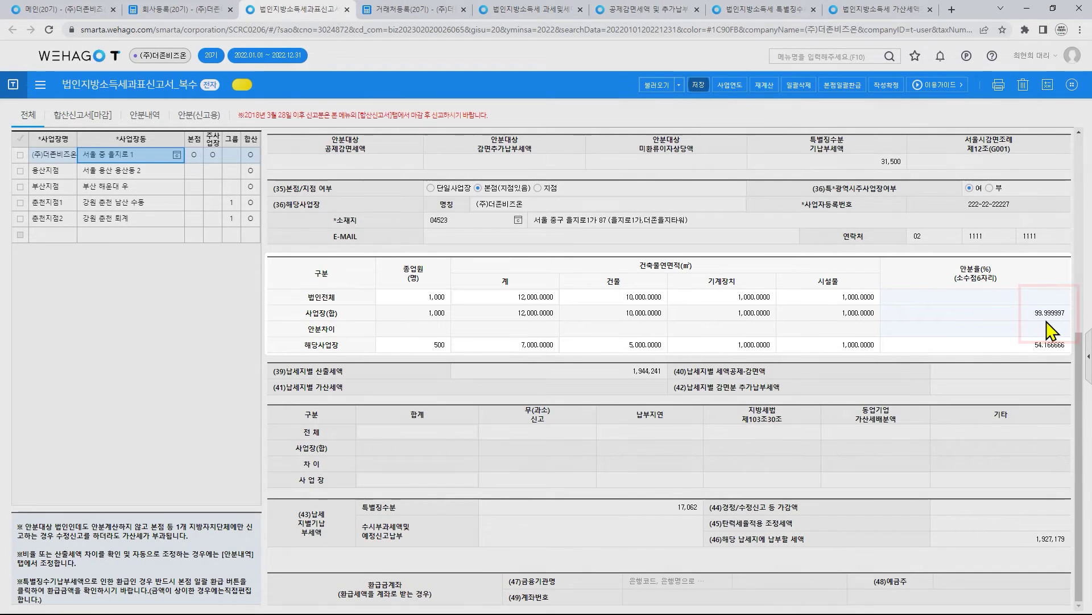
# Step: In the 안분내역, allocate the 안분율 and 납세지별 산출세액 differences to the 본점 with 비율조정 and 차액조정
pyautogui.click(144, 117)
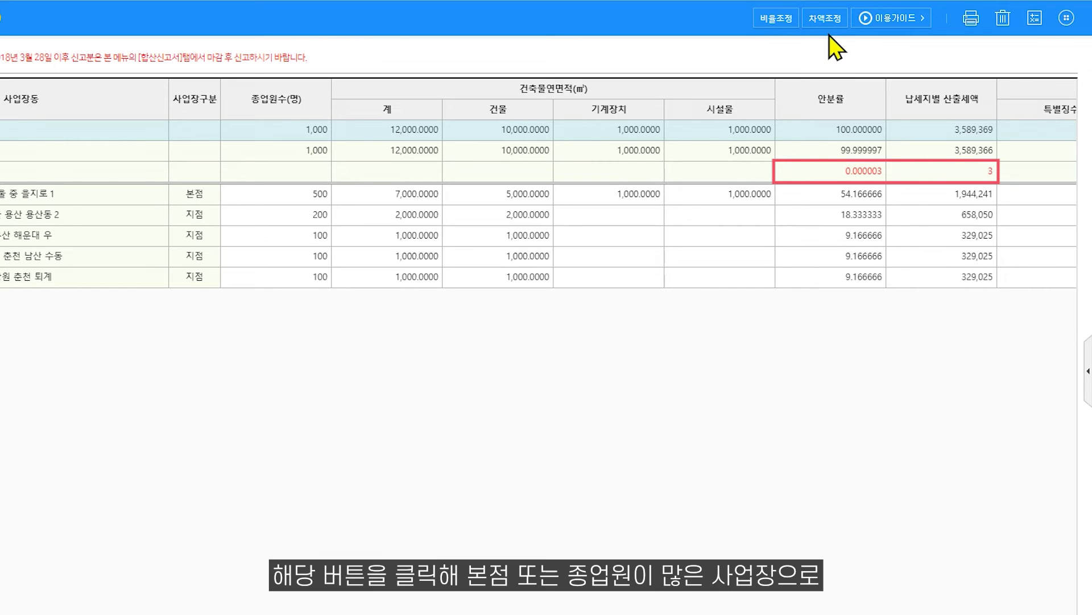
pyautogui.click(773, 21)
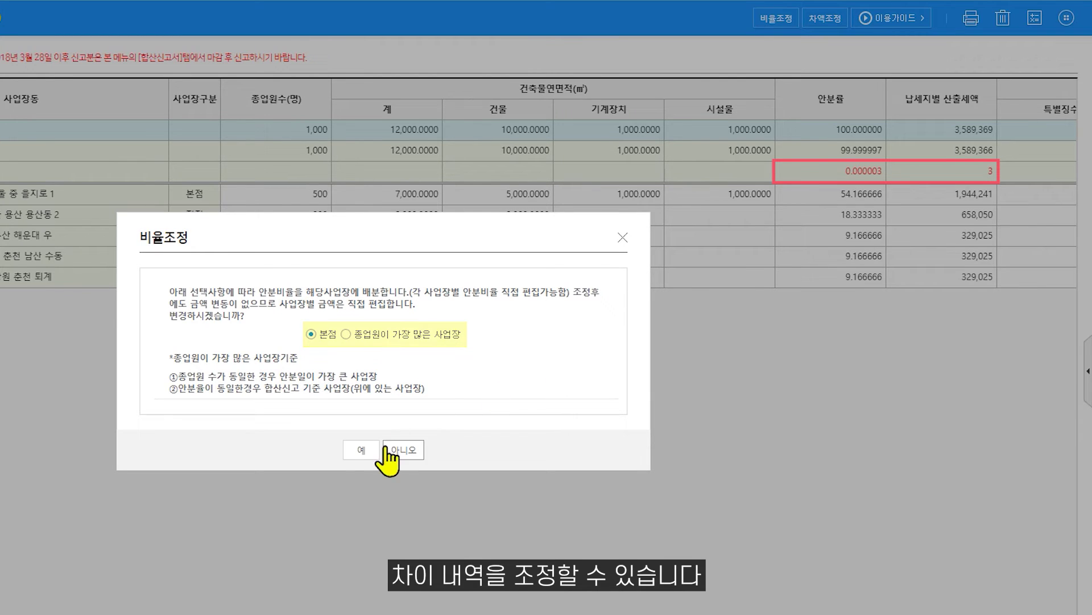
pyautogui.click(361, 450)
pyautogui.click(825, 20)
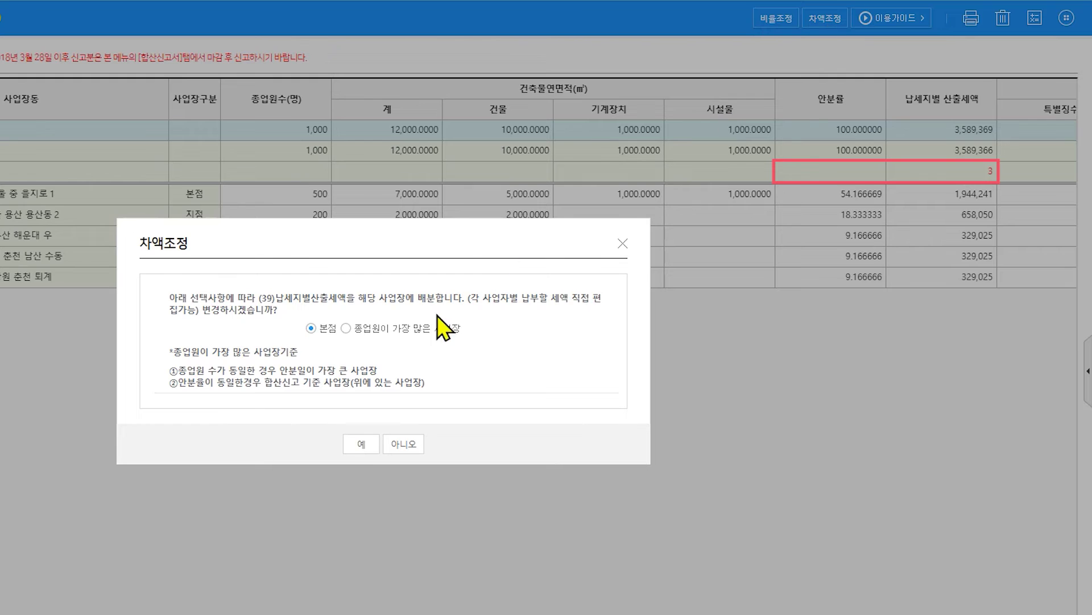
pyautogui.click(361, 446)
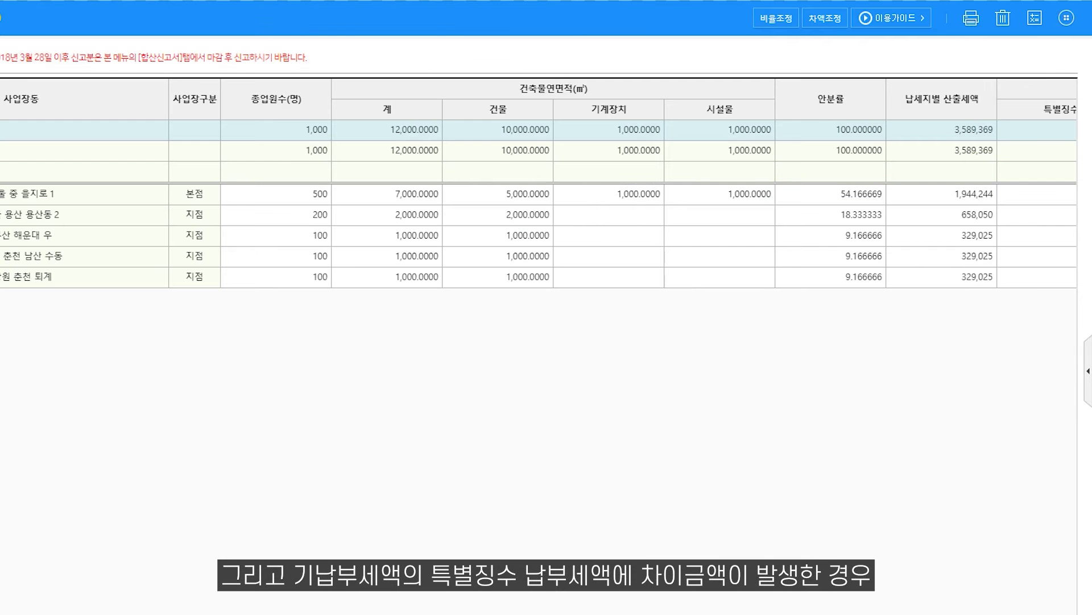
# Step: Adjust the 본점's (43)납세지별 기납부세액 특별징수분 to 17,065 to absorb the 특별징수 납부세액 difference
pyautogui.hscroll(8, 648, 235)
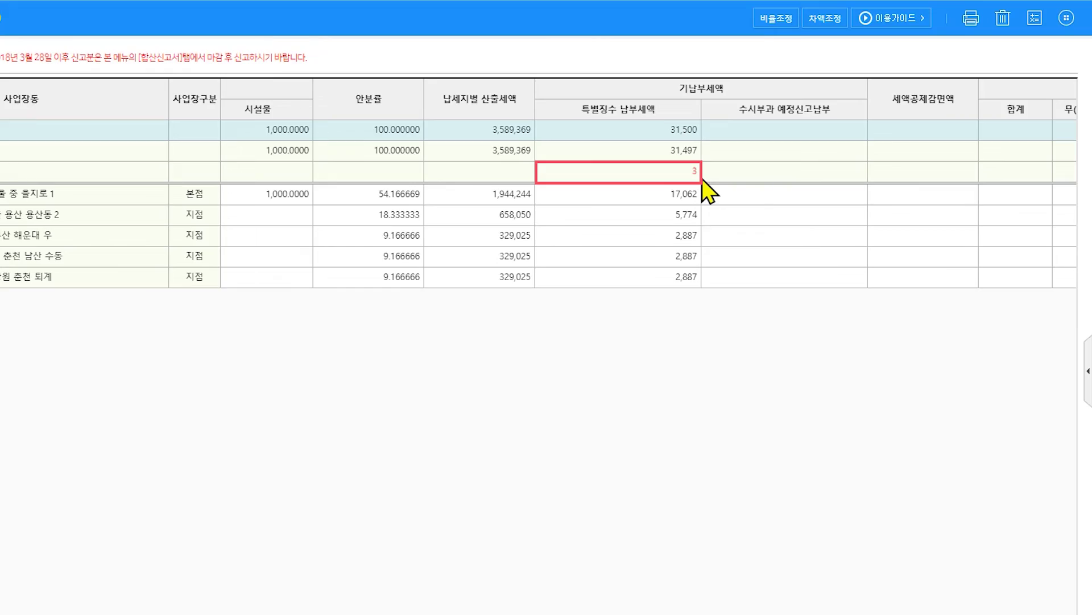
pyautogui.click(29, 116)
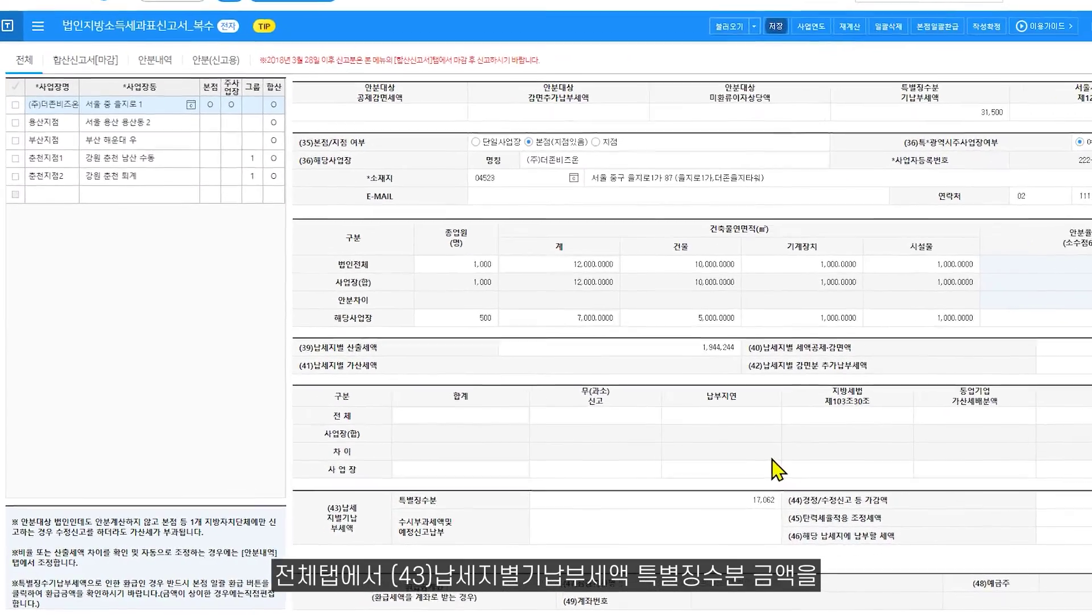
pyautogui.click(677, 507)
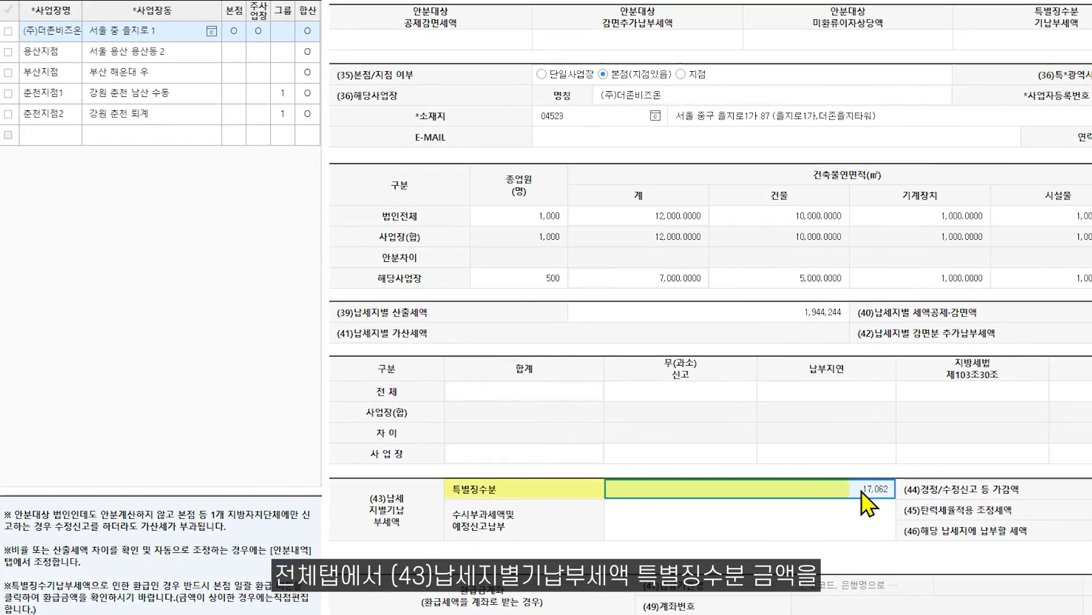
pyautogui.doubleClick(885, 491)
pyautogui.click(883, 490)
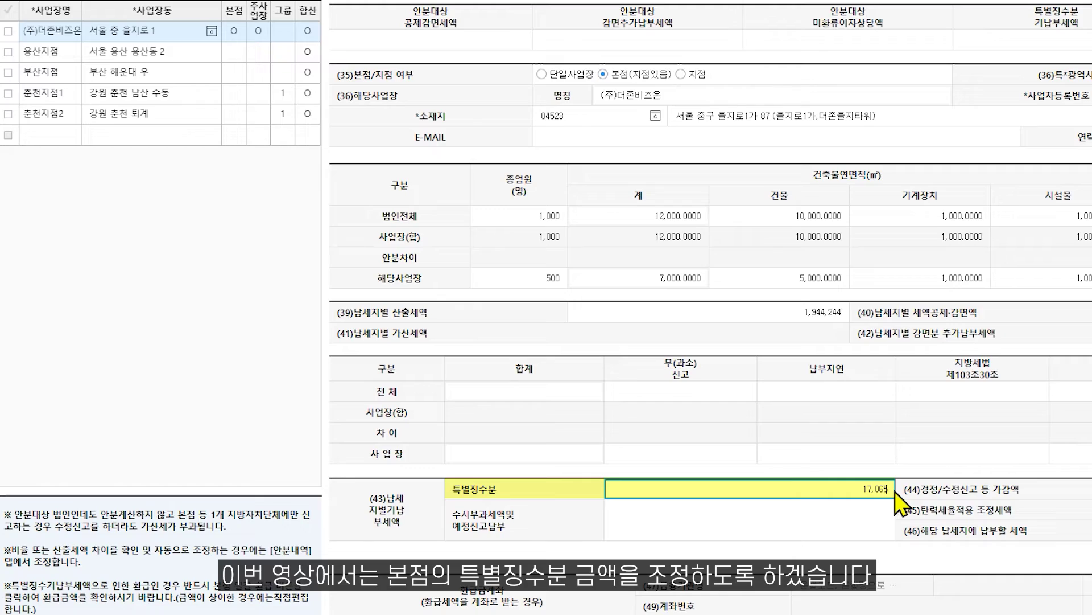
pyautogui.press('Return')
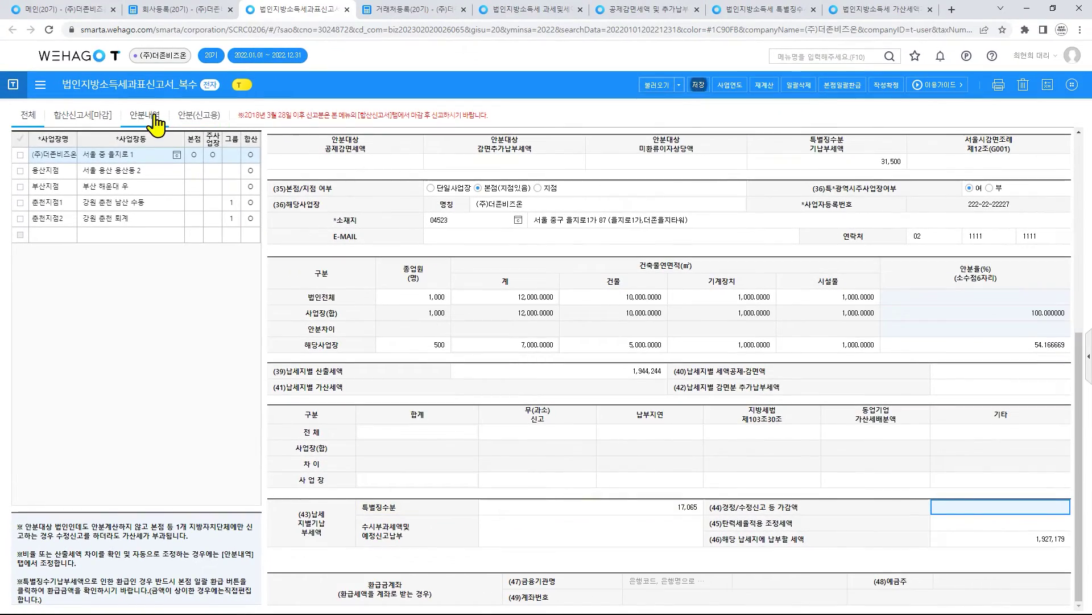
# Step: Check the 특별징수 납부세액 in 안분내역 and 안분(신고용), and the (43) 특별징수분 of individual workplaces in 전체
pyautogui.click(147, 115)
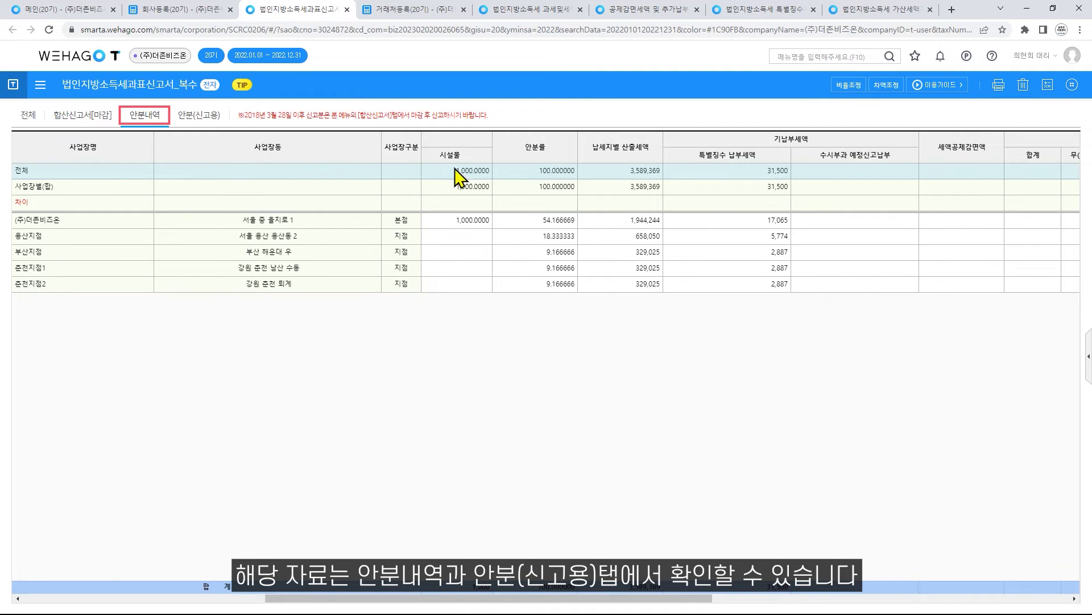
pyautogui.click(203, 118)
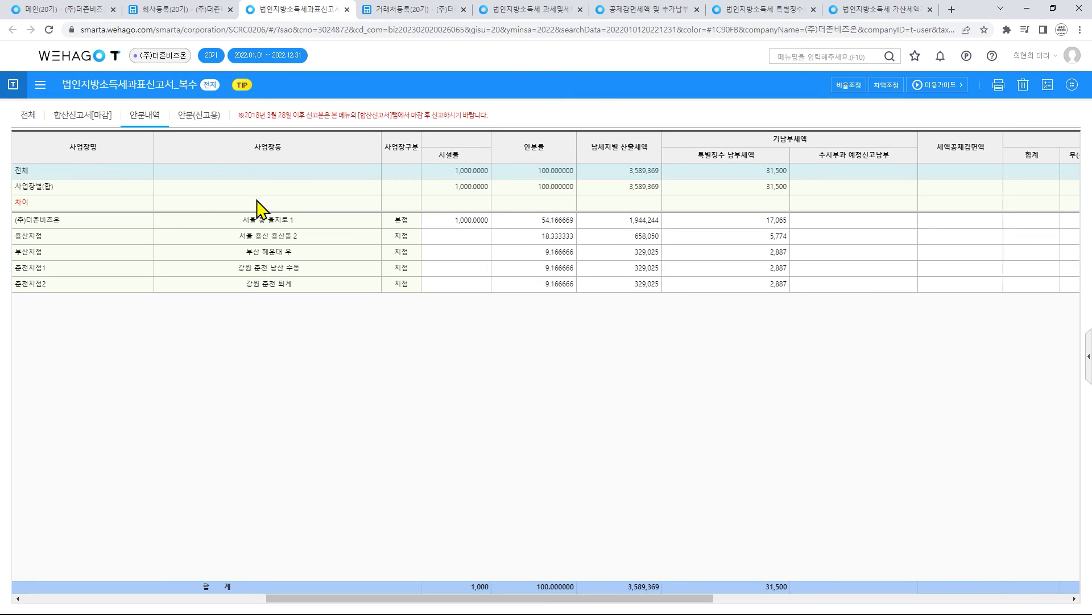
pyautogui.click(27, 116)
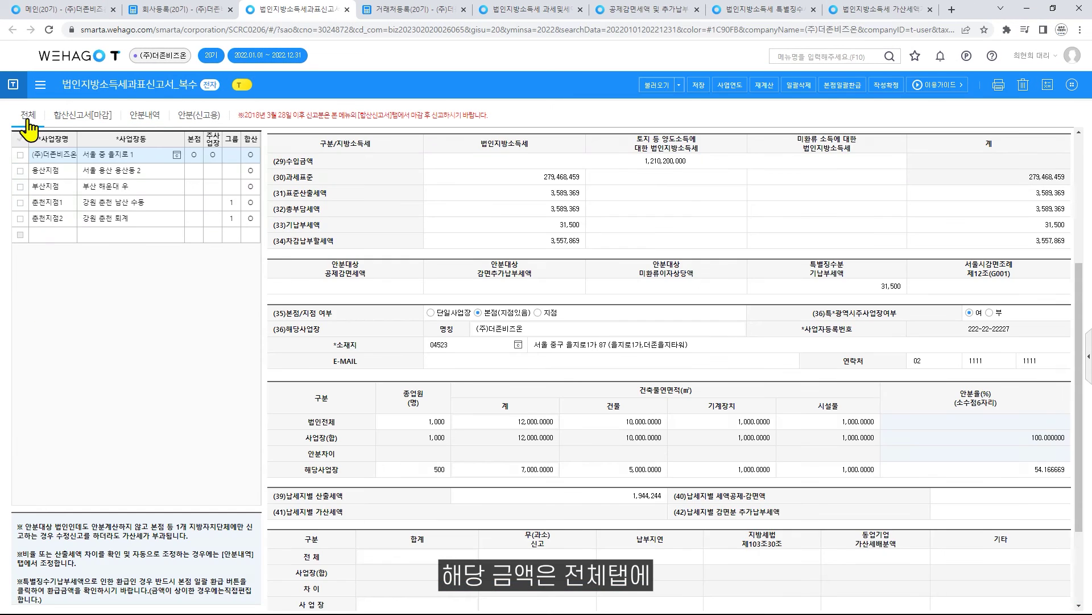
pyautogui.scroll(-2, 753, 398)
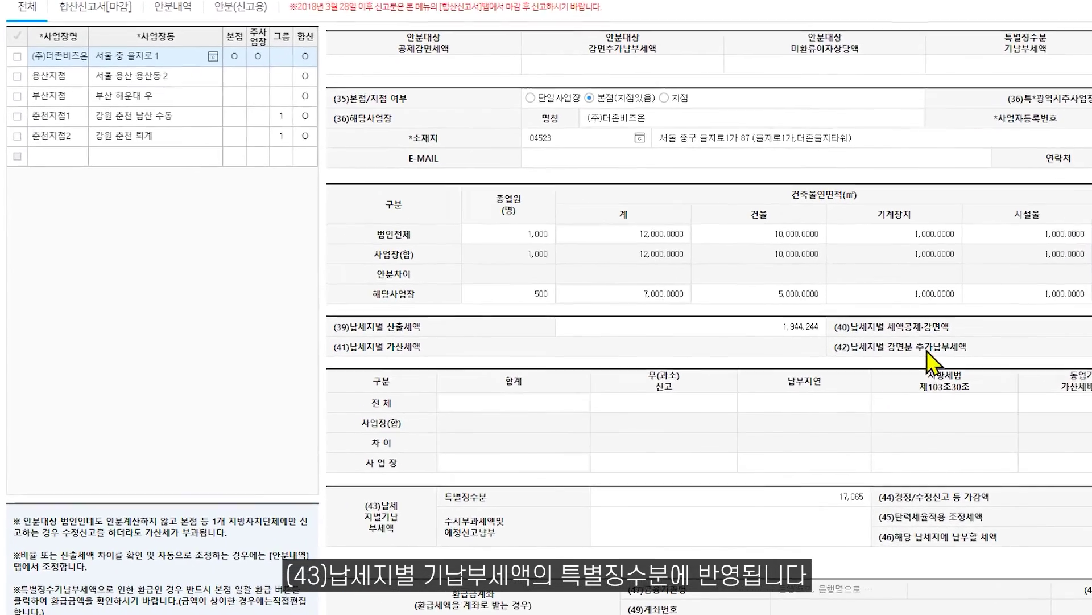
pyautogui.click(822, 497)
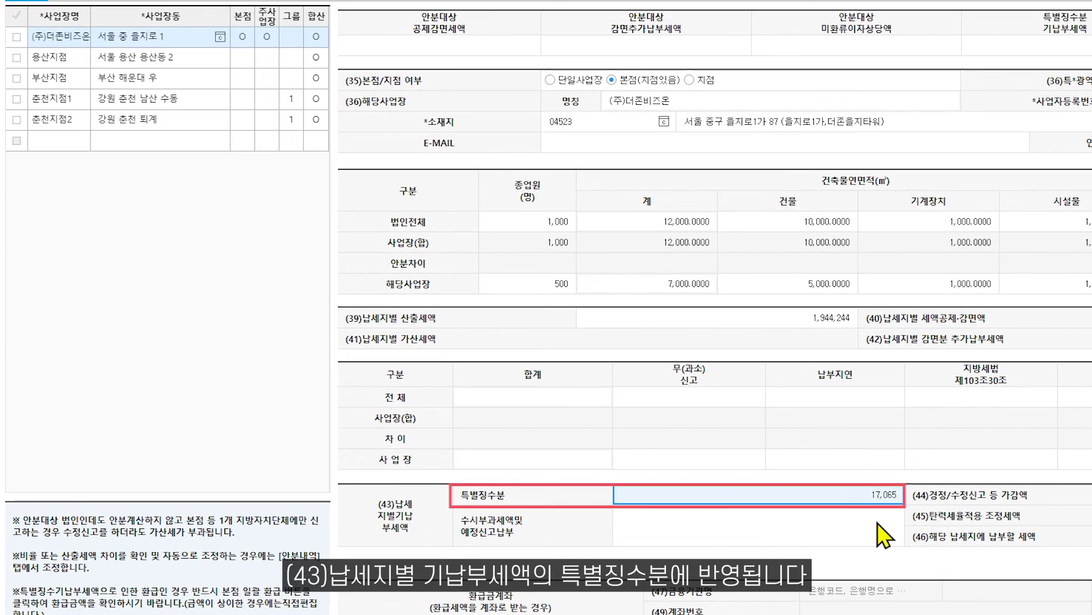
pyautogui.click(141, 57)
pyautogui.click(140, 78)
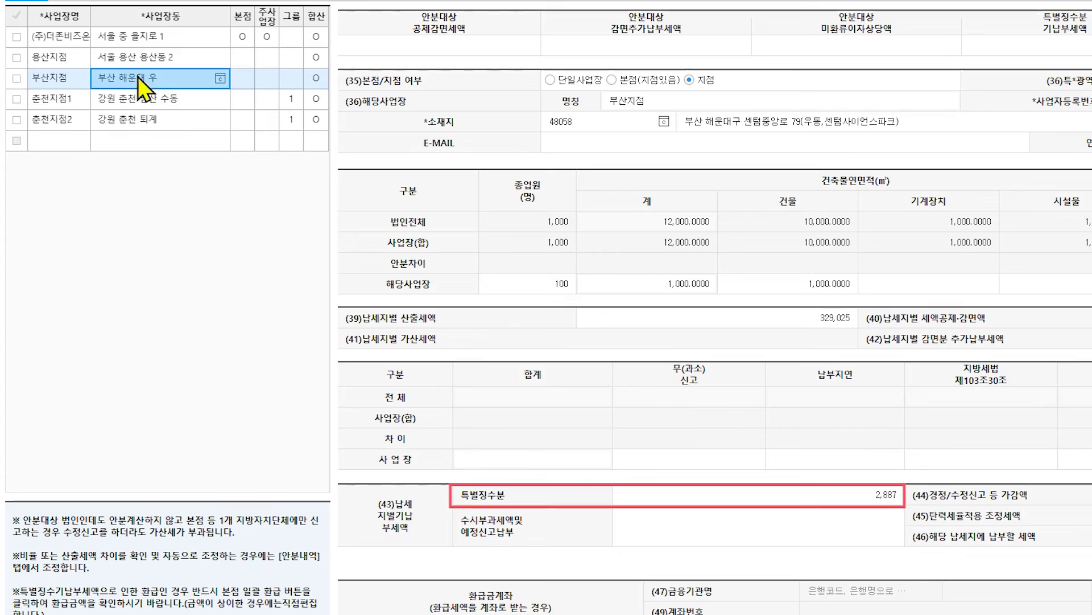
pyautogui.click(147, 100)
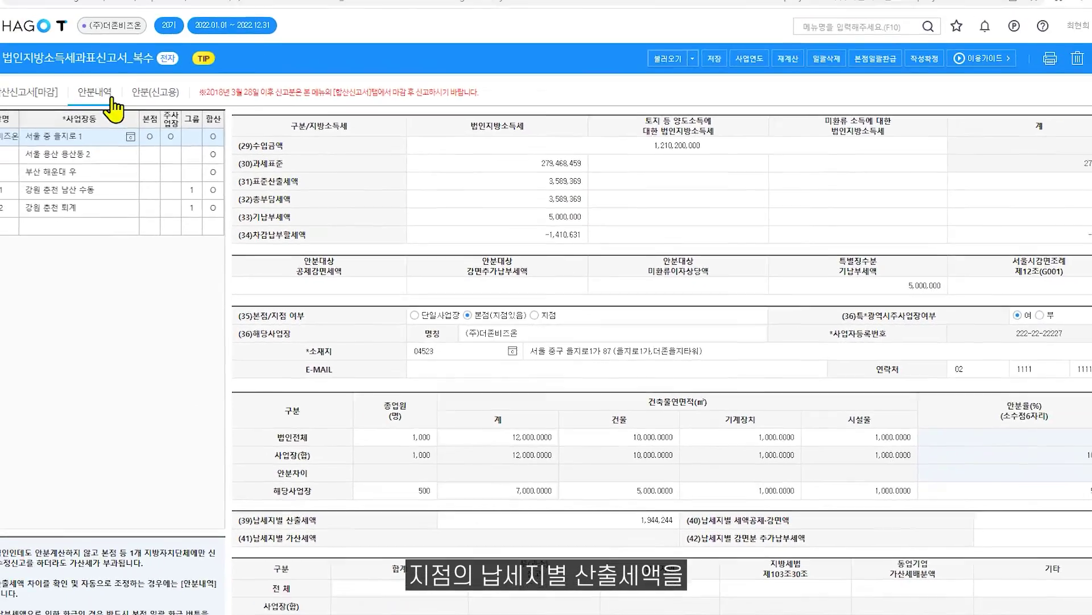
# Step: Review the 특별징수 납부세액 split for the refund case in 안분내역 and each workplace's (43) 특별징수분
pyautogui.click(112, 100)
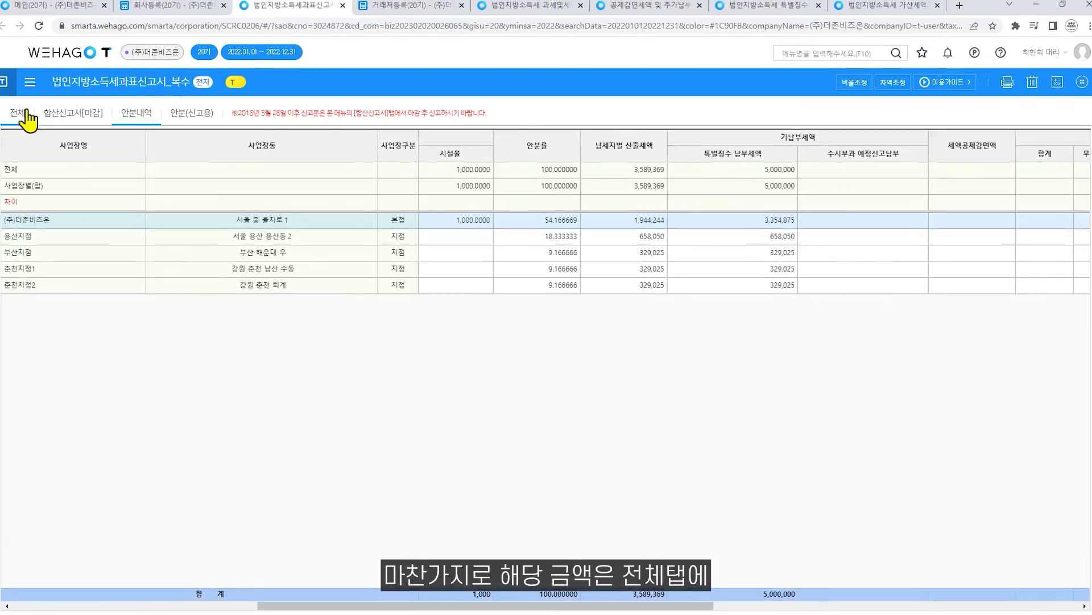
pyautogui.click(27, 114)
pyautogui.click(85, 218)
pyautogui.scroll(-2, 569, 455)
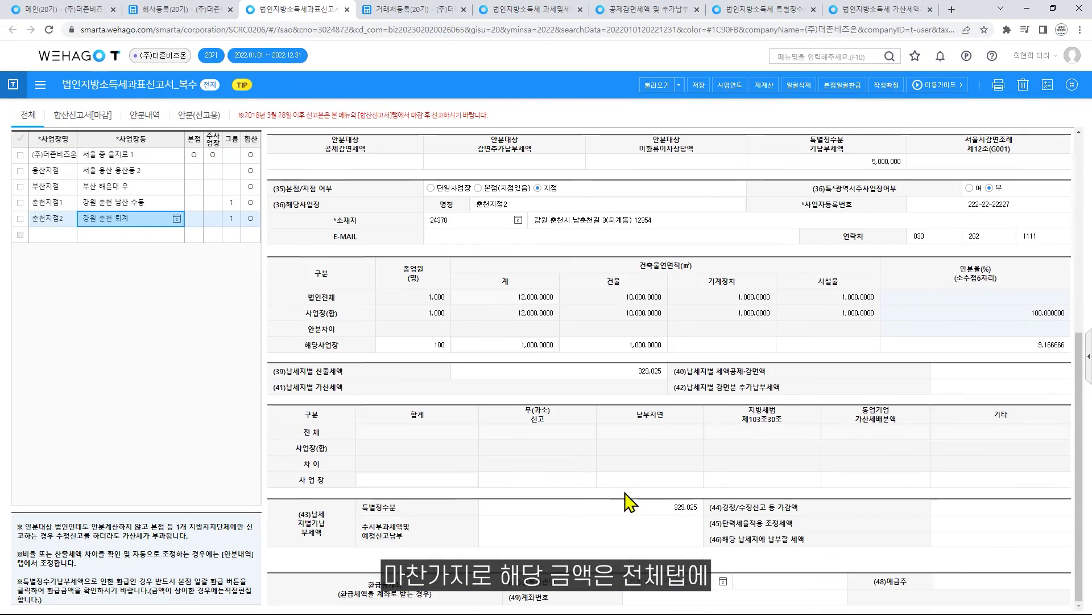
pyautogui.click(640, 508)
pyautogui.click(140, 198)
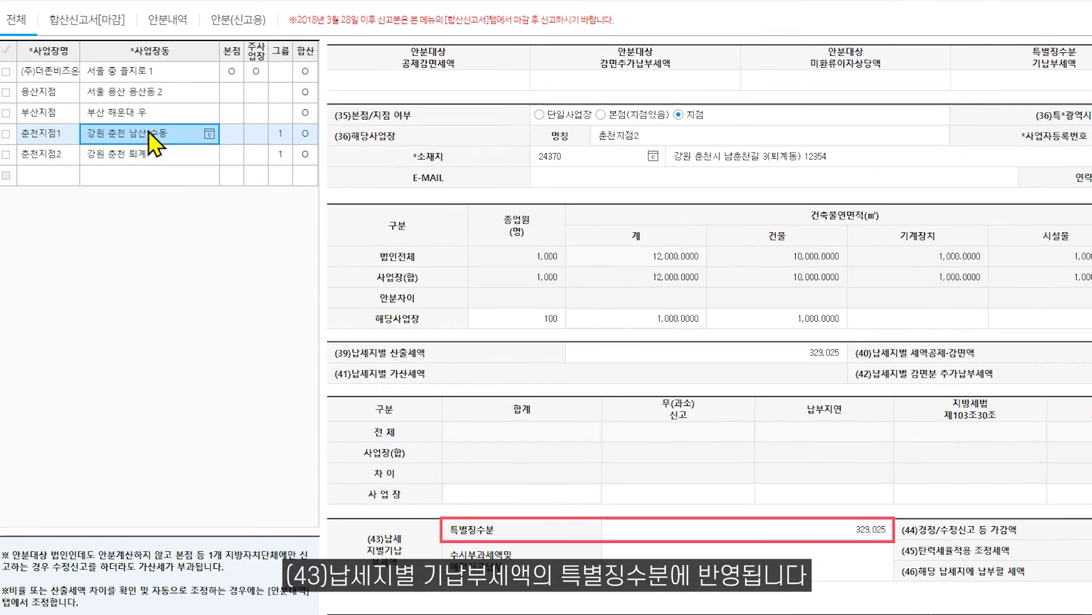
pyautogui.click(151, 111)
pyautogui.click(162, 93)
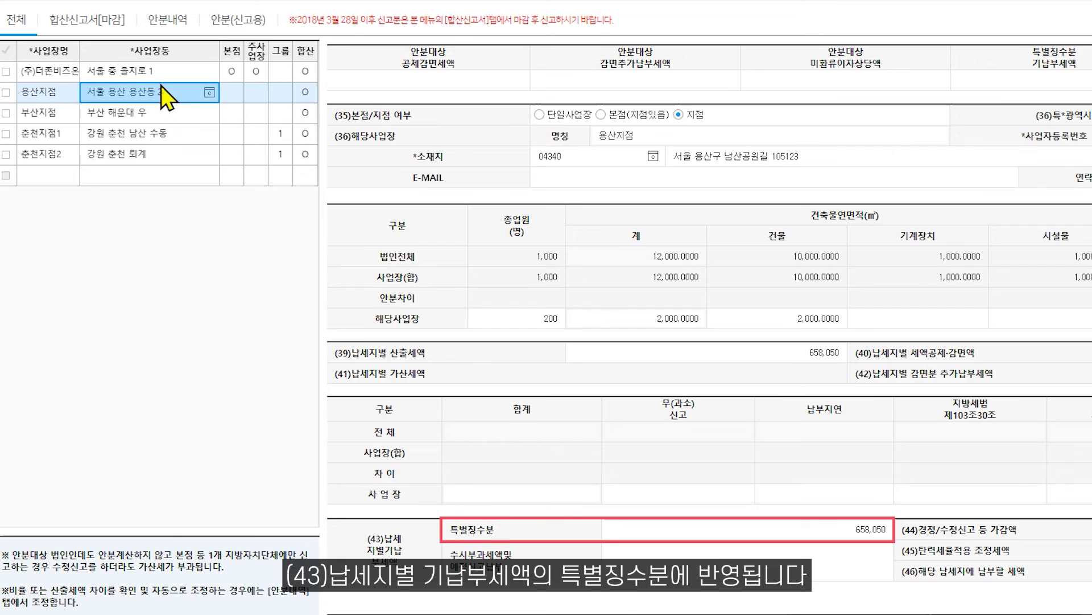
pyautogui.click(161, 74)
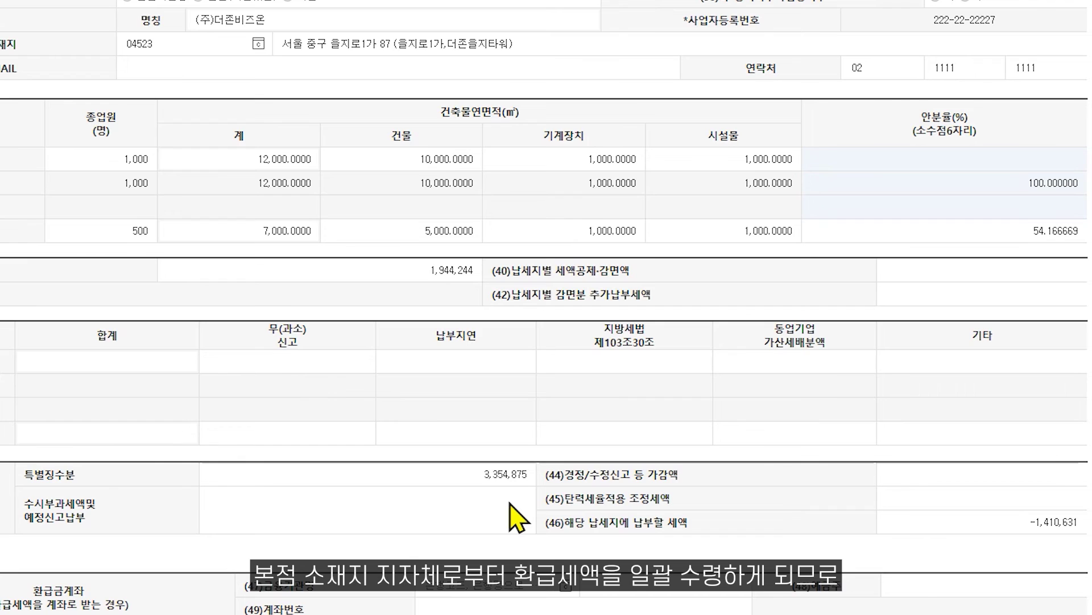
# Step: Apply 본점일괄환급 so the head office receives the whole refund in (46)해당 납세지에 납부할 세액
pyautogui.click(1076, 525)
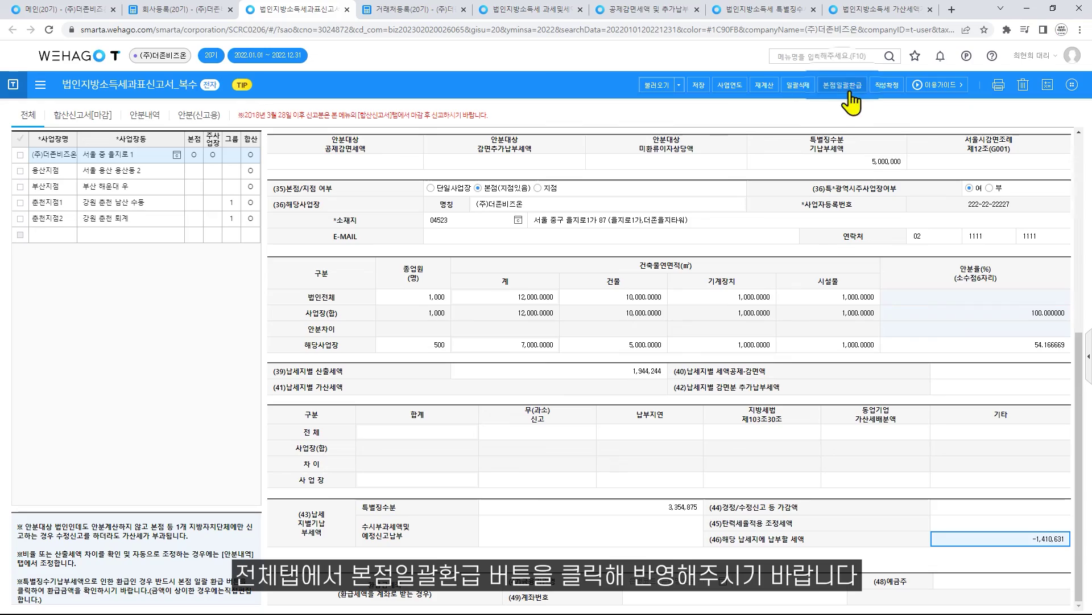
pyautogui.click(850, 91)
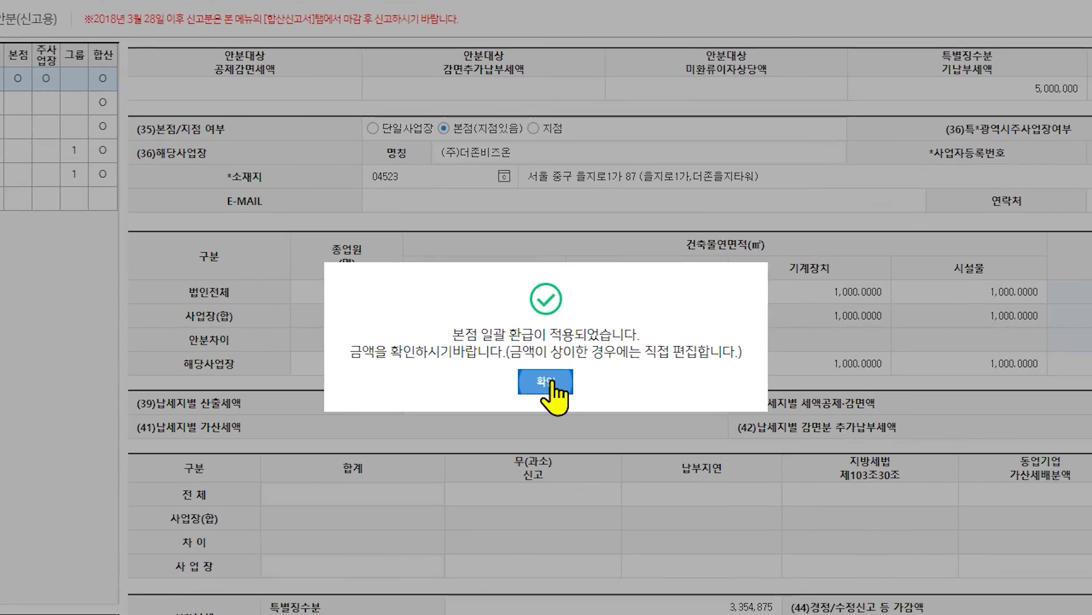
pyautogui.click(546, 381)
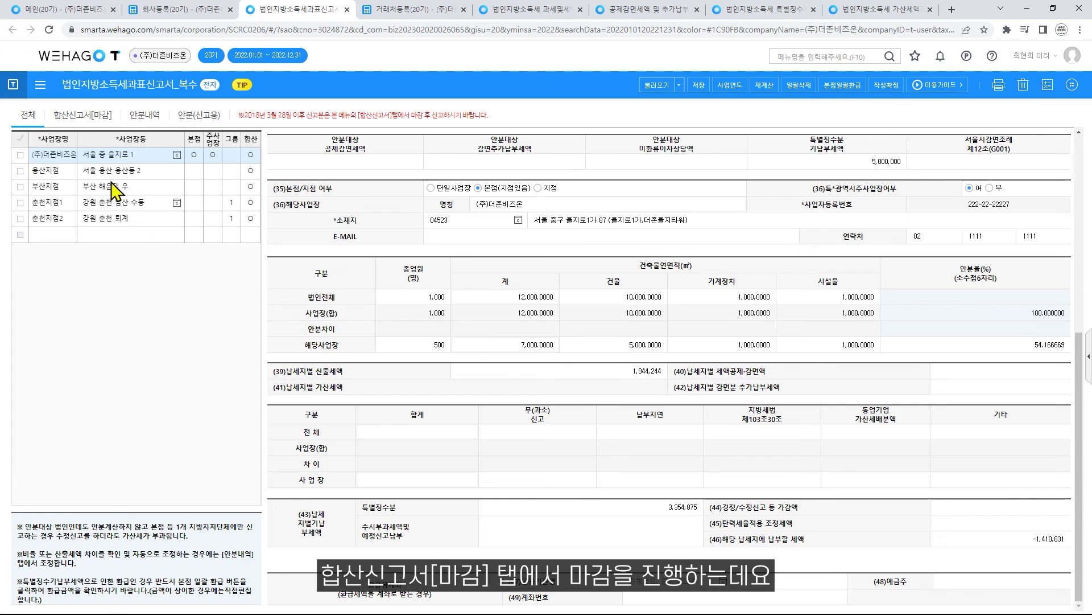
# Step: Finalize the 합산신고서 by running the 전자신고 마감 for 지방소득세 with all listed forms included
pyautogui.click(91, 117)
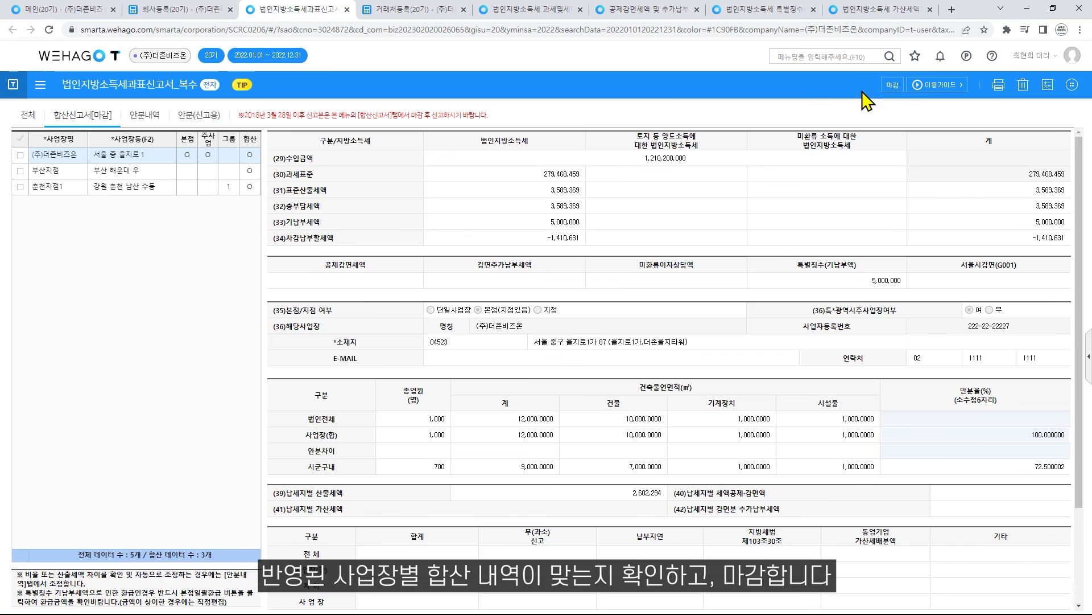
pyautogui.click(893, 86)
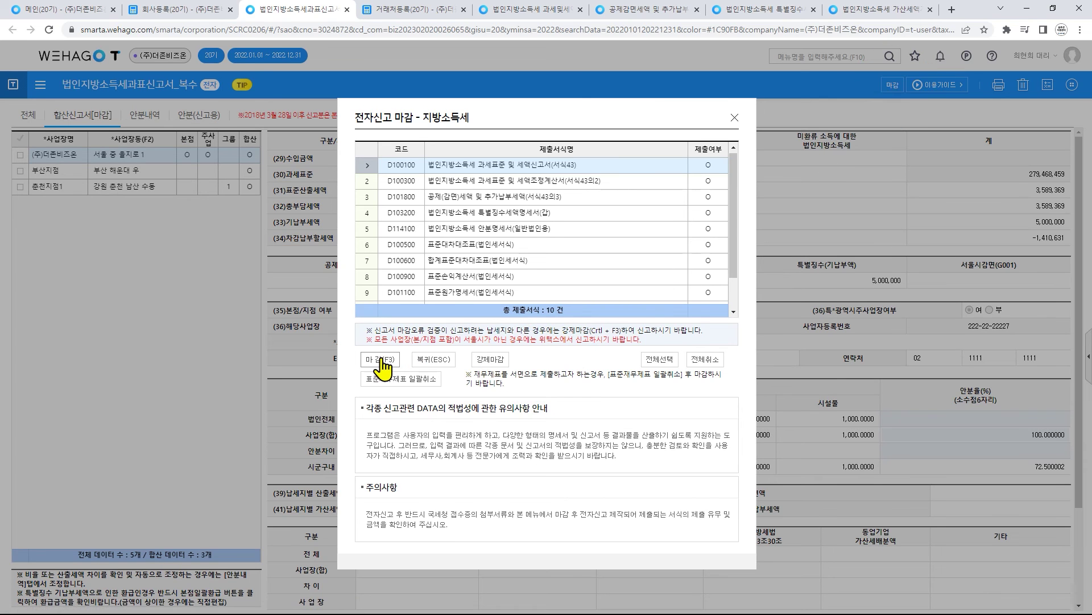
pyautogui.click(380, 360)
pyautogui.click(568, 351)
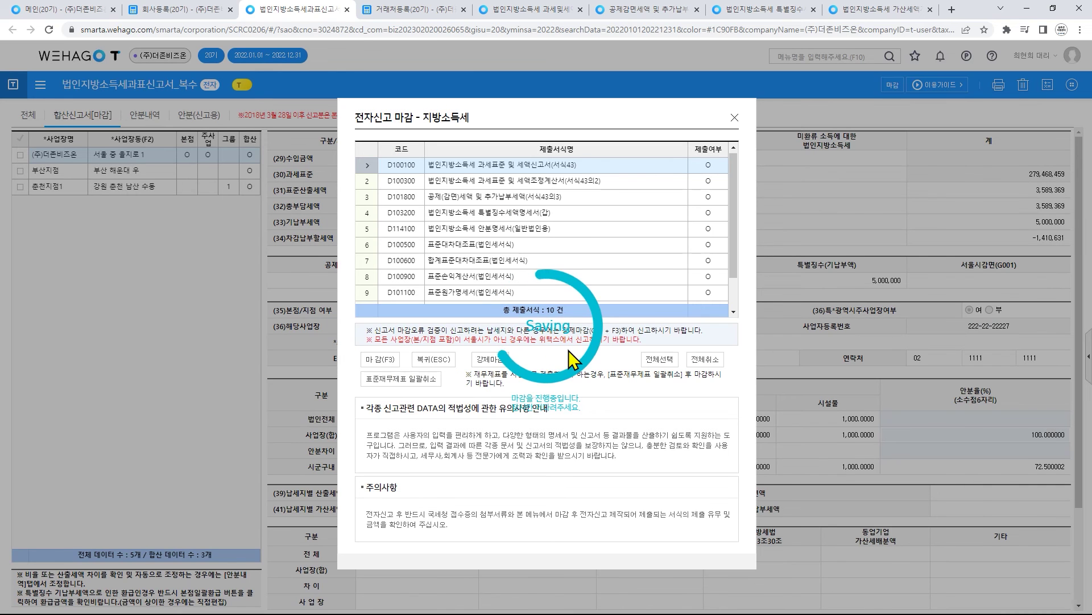
pyautogui.click(551, 356)
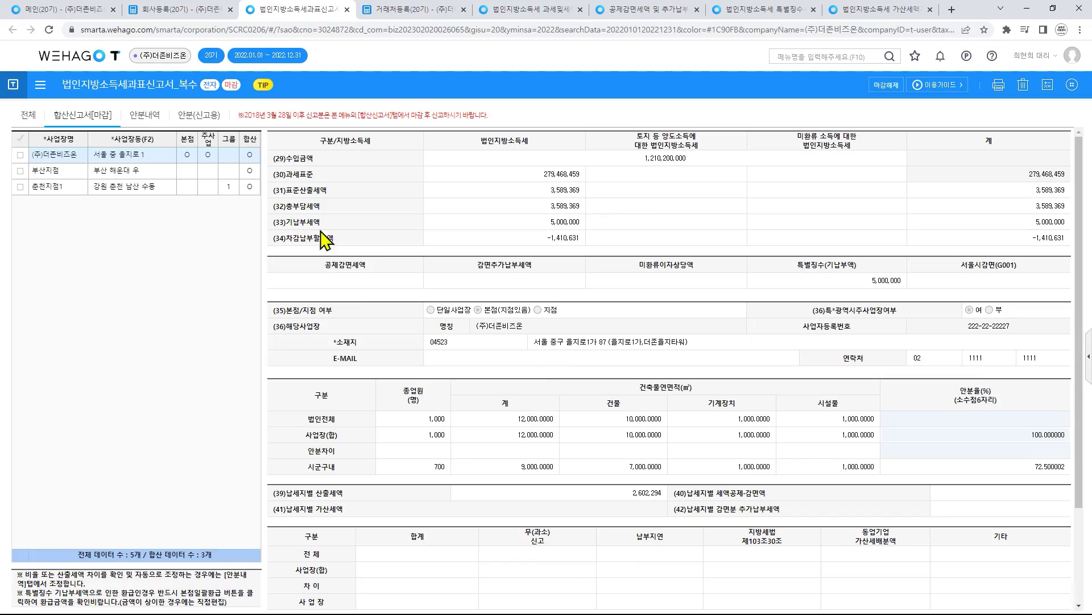
# Step: Open 법인지방소득세 전자신고 from the main page's full menu and check the submitter information in 제출자등록
pyautogui.click(68, 10)
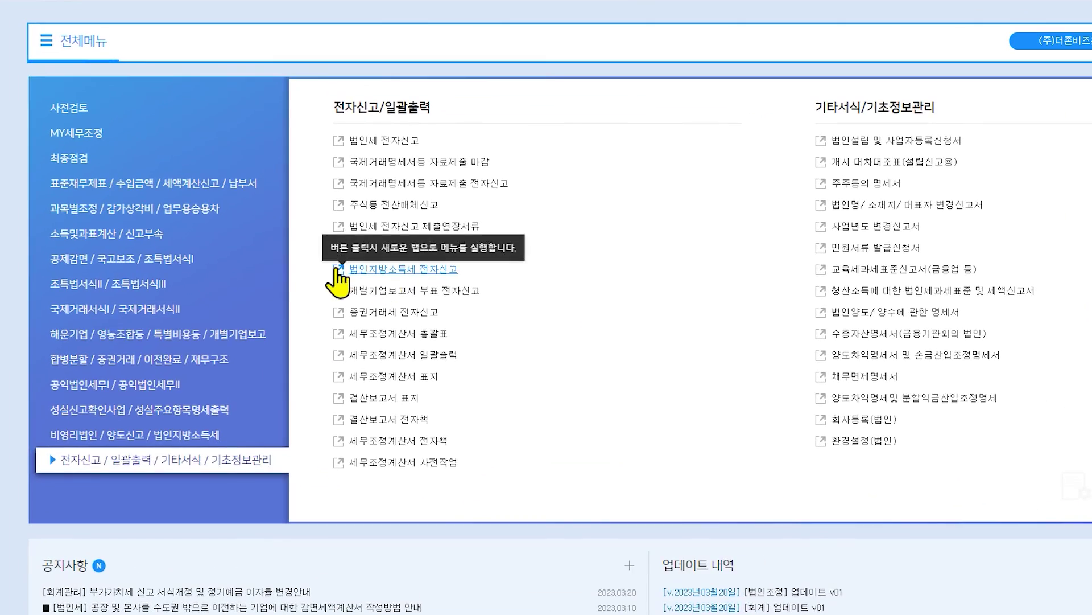
pyautogui.click(322, 278)
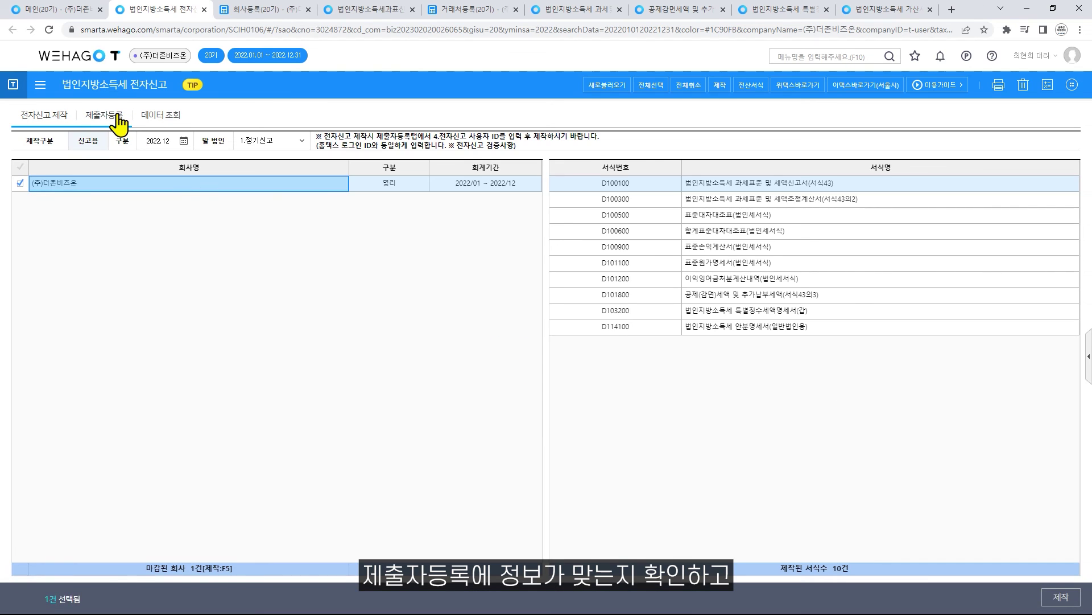
pyautogui.click(119, 121)
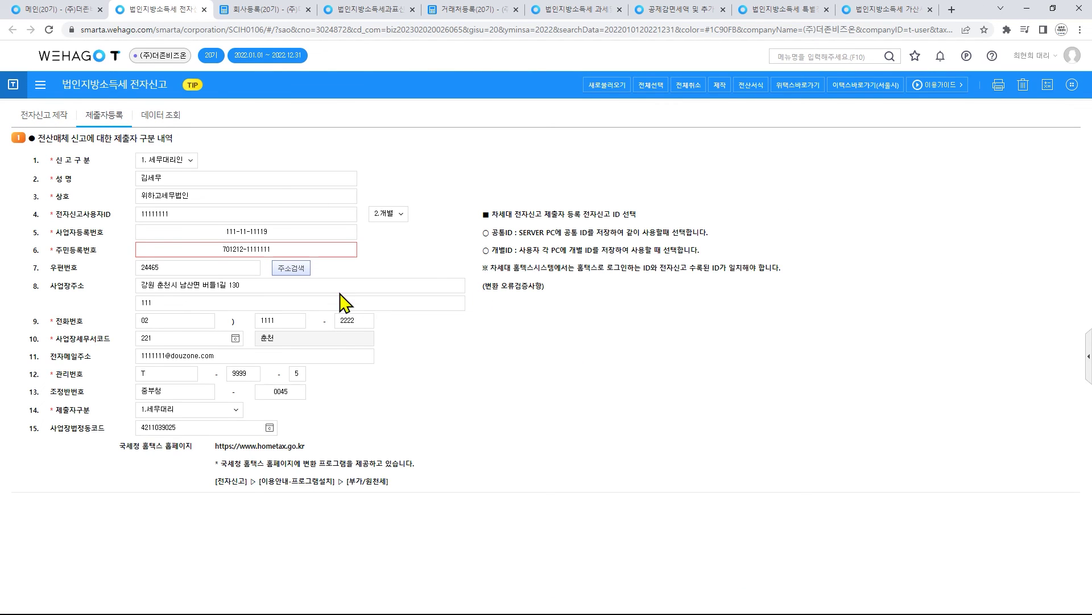
# Step: Produce the e-filing file for (주)더존비즈온, enter the 전자신고암호 password, and save the file to the Desktop
pyautogui.click(44, 117)
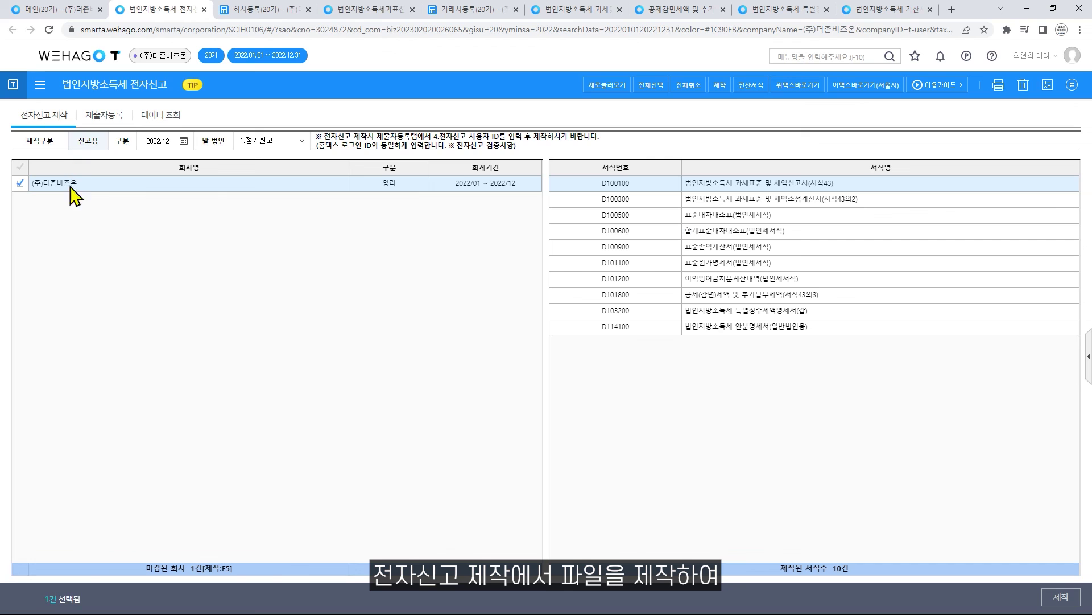
pyautogui.click(1051, 598)
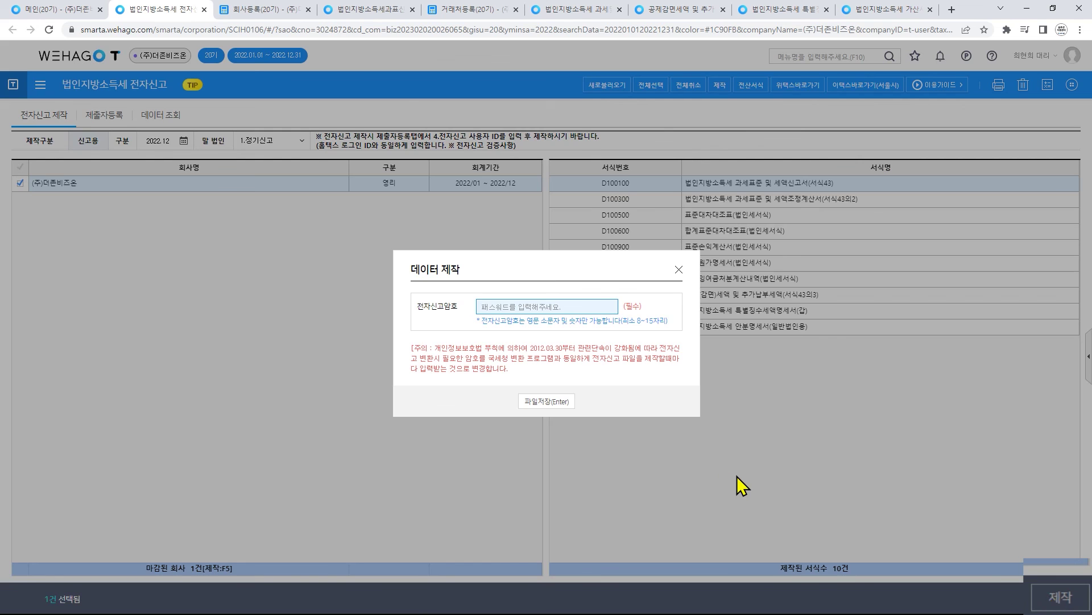
pyautogui.write('11111111')
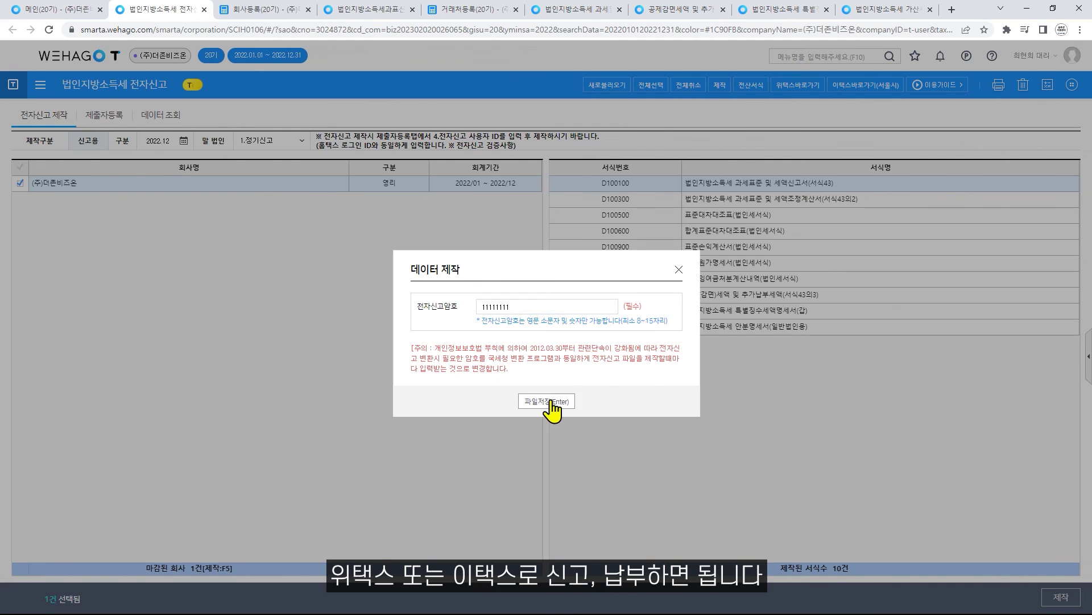
pyautogui.click(555, 402)
pyautogui.click(681, 599)
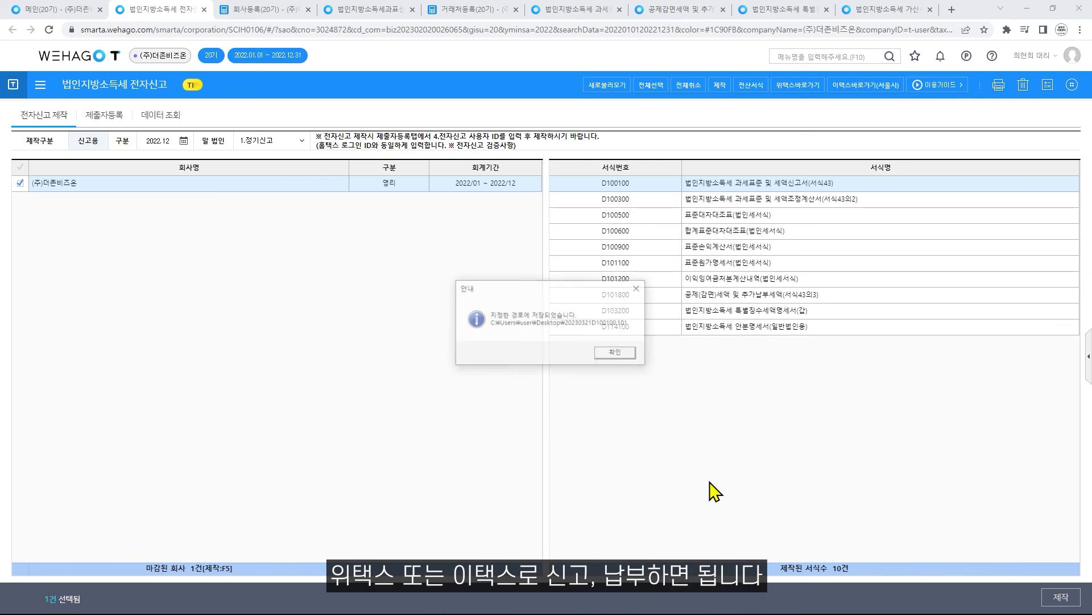
pyautogui.click(627, 356)
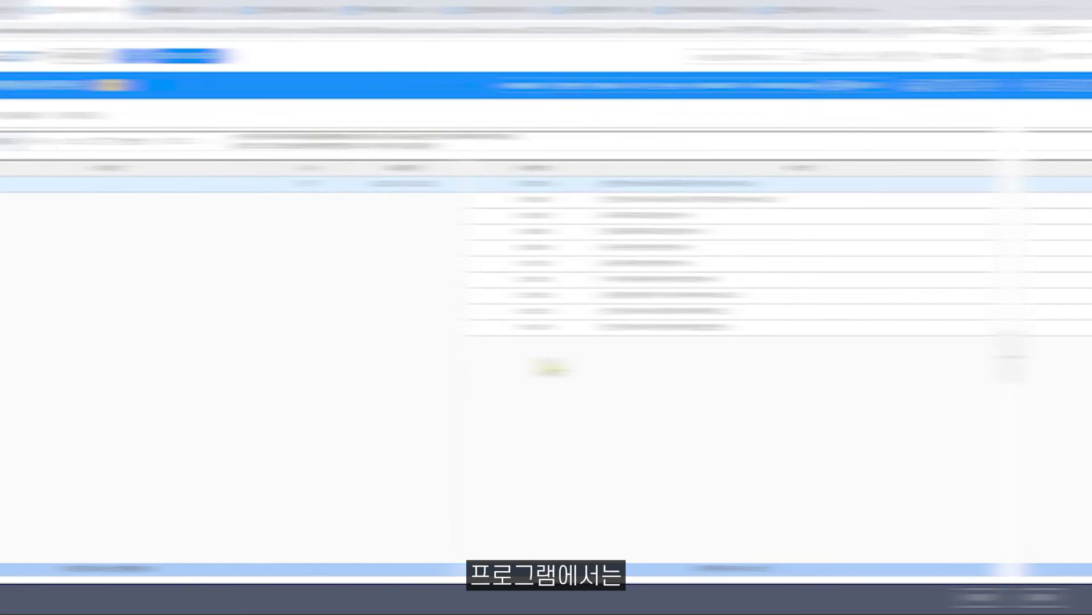
# Step: Preview the 법인지방소득세과표신고서_복수 for printing and check the available 인쇄형태 options, including 납부서(참고용)
pyautogui.click(386, 9)
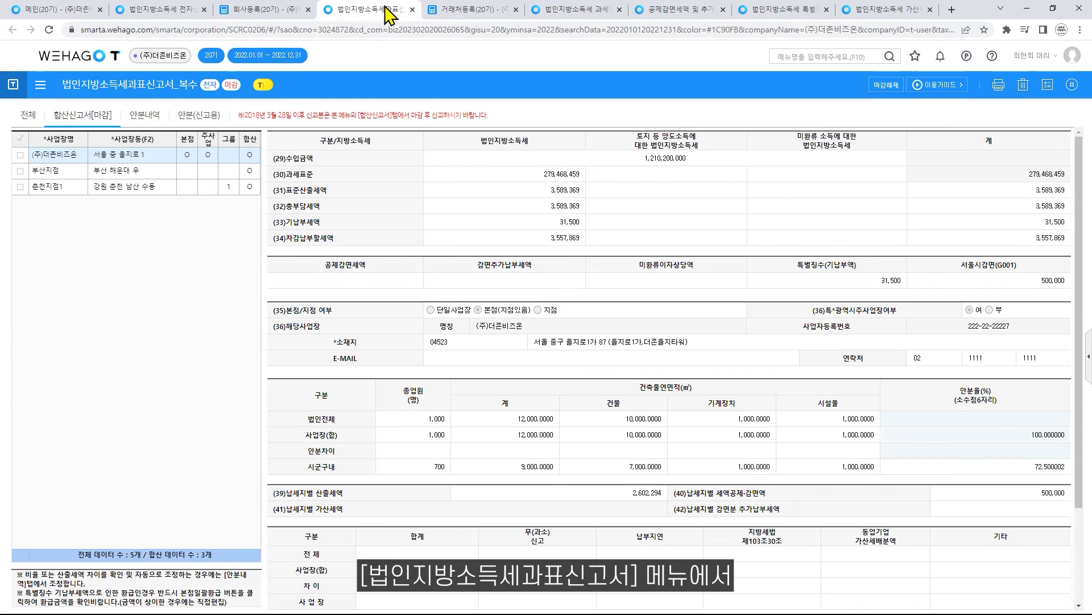
pyautogui.click(997, 90)
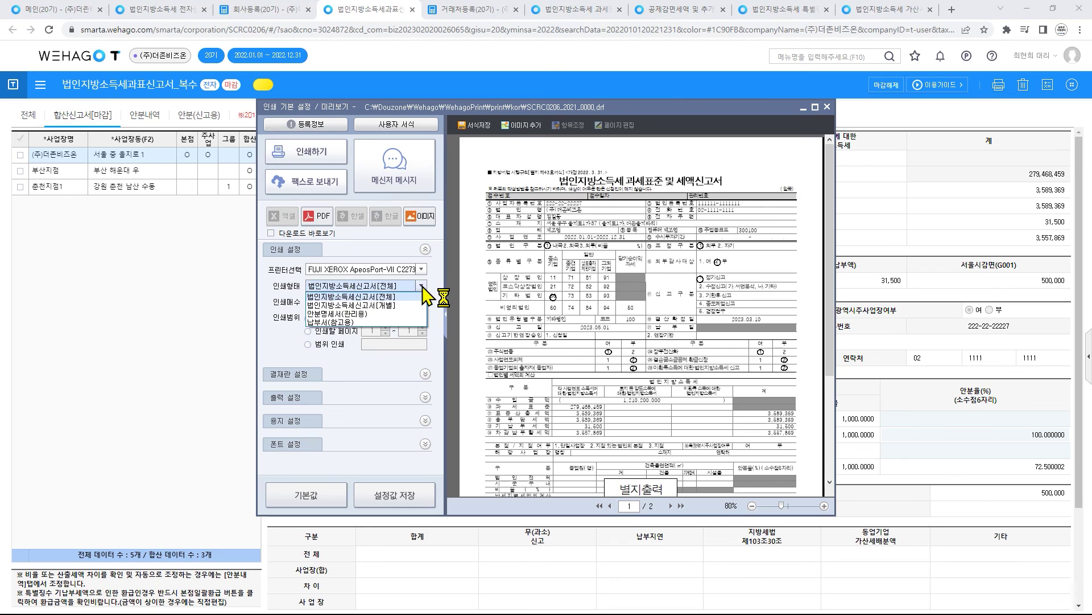
pyautogui.click(421, 285)
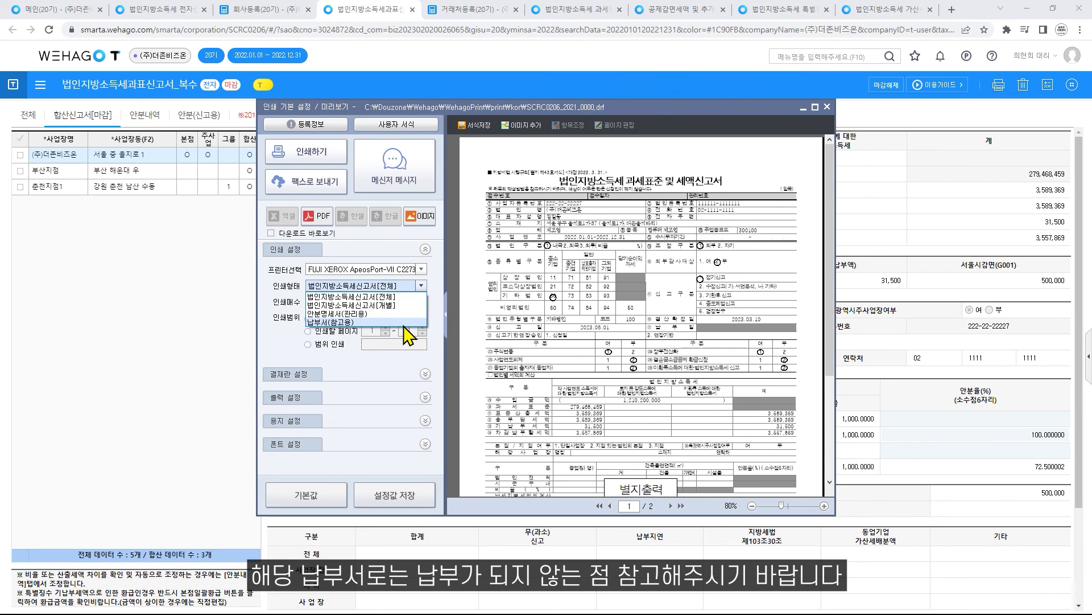
pyautogui.click(830, 109)
pyautogui.click(829, 107)
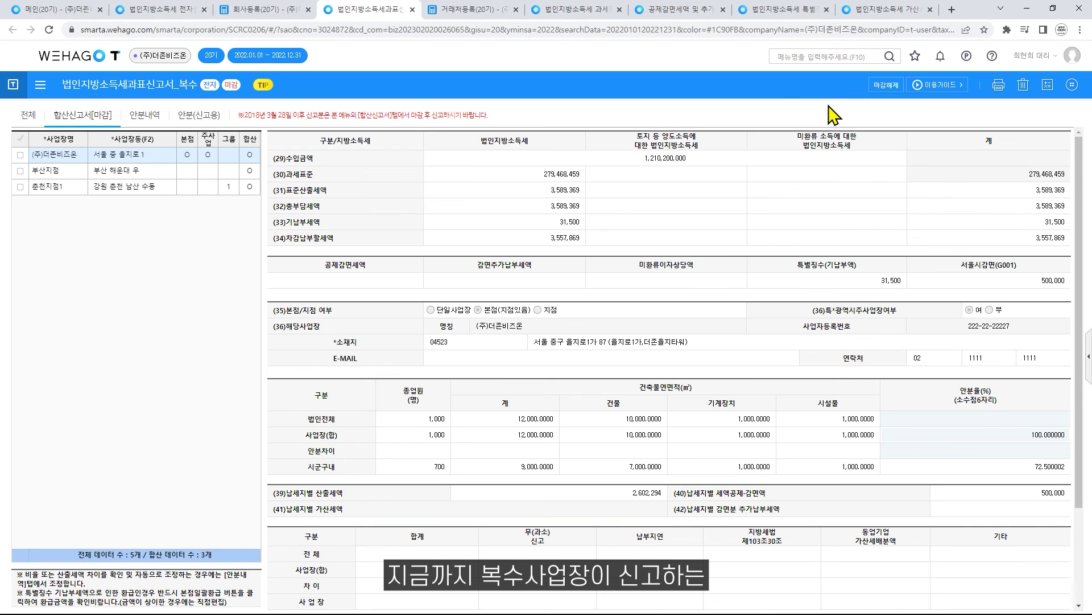